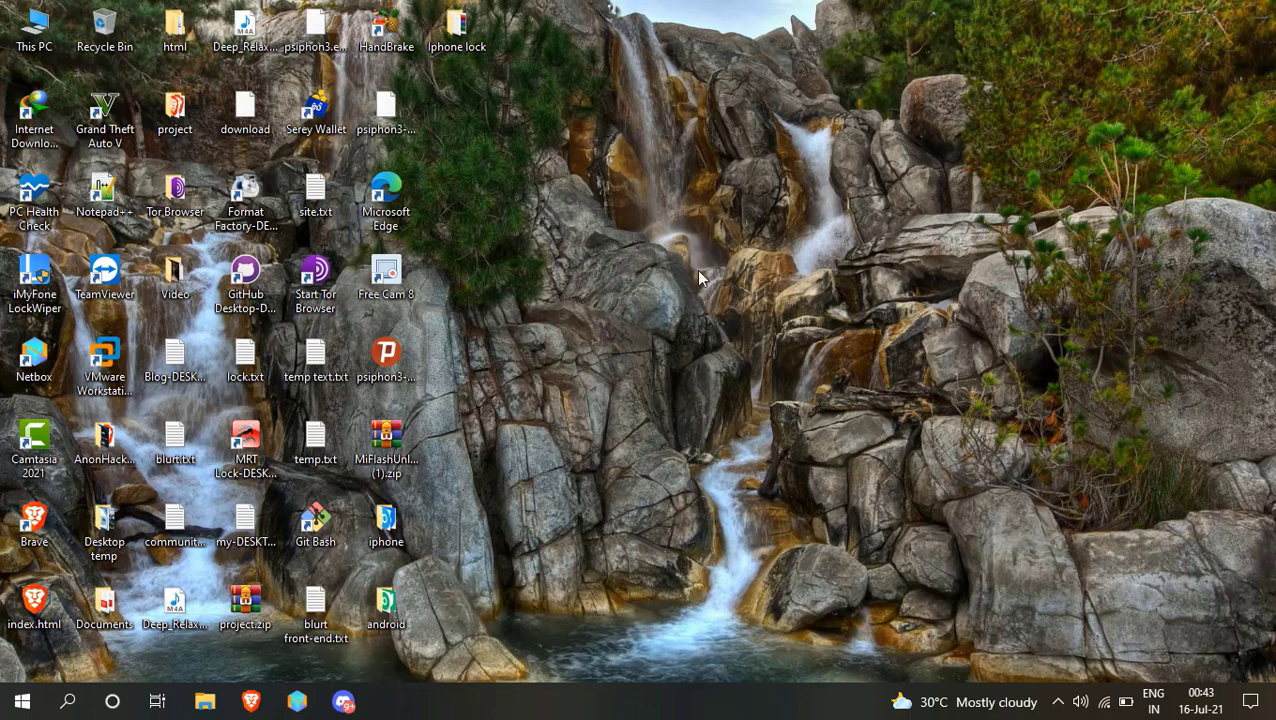
Launch Google Chrome from a Start search for 'ch' and maximize its window.
{"action": "left_click", "coordinate": [10, 700]}
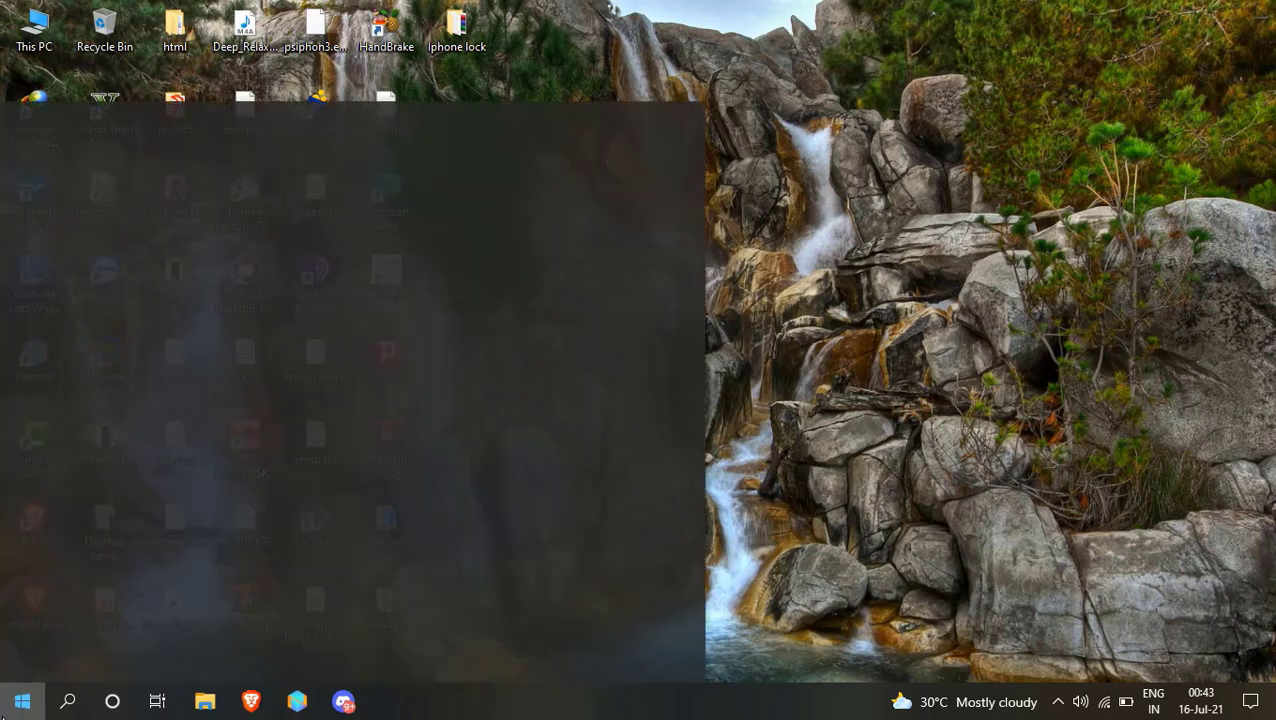
{"action": "type", "text": "ch"}
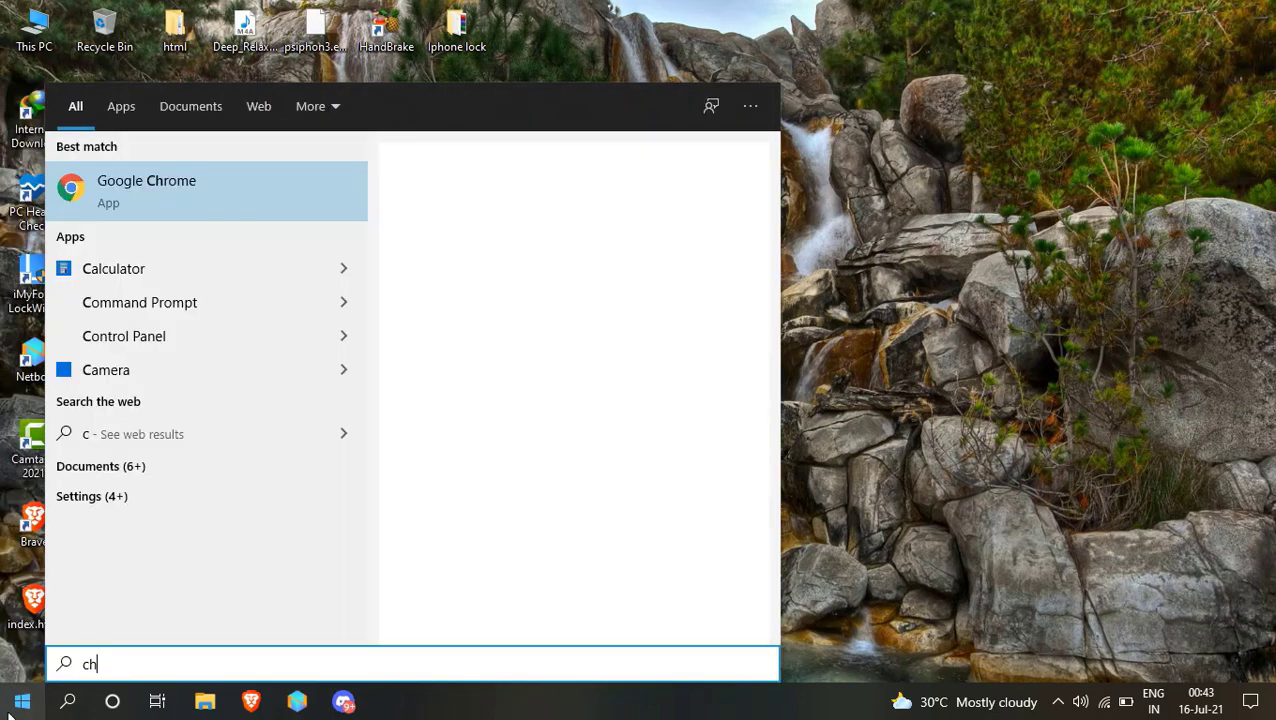
{"action": "left_click", "coordinate": [299, 196]}
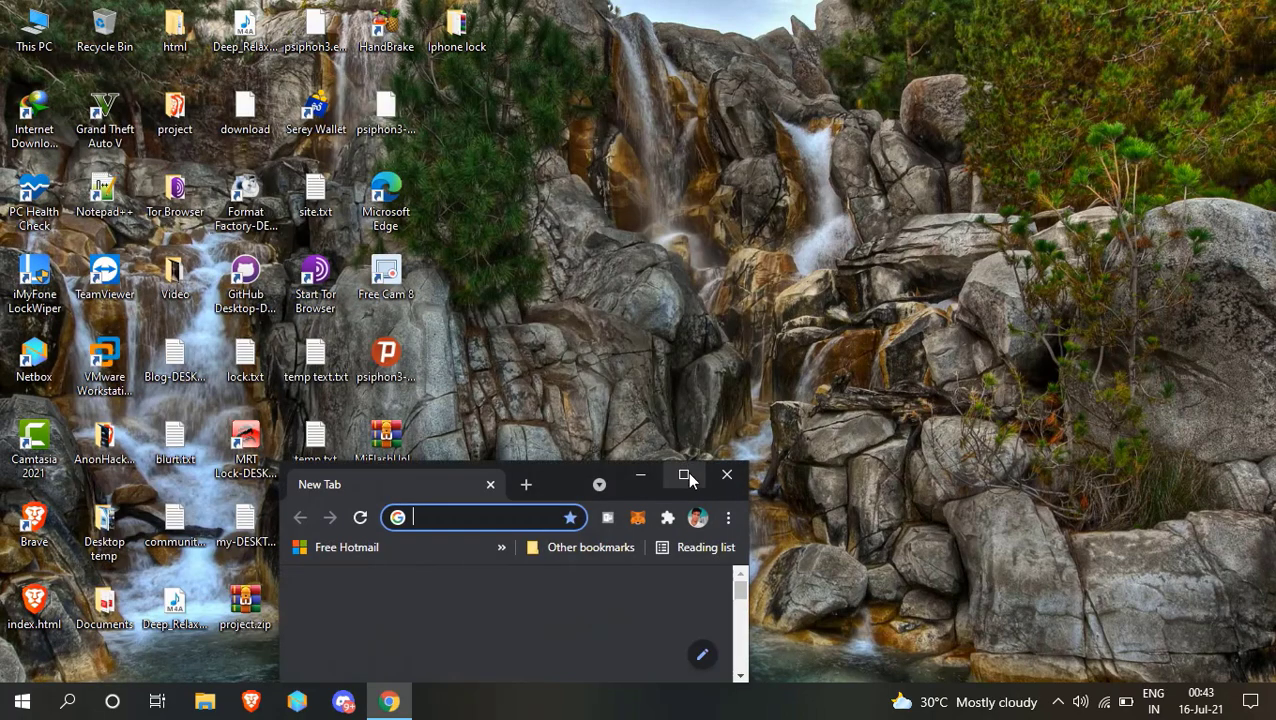
{"action": "left_click", "coordinate": [686, 477]}
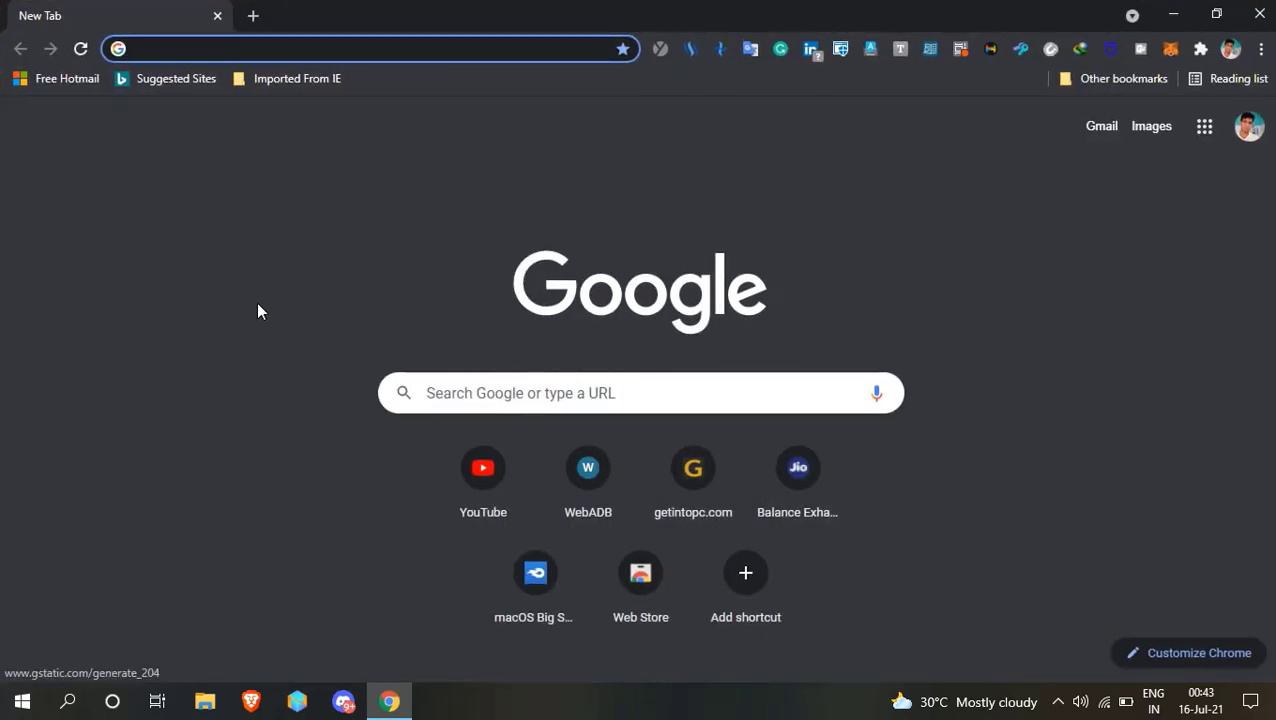
Paste and go to the MediaFire link for macOS Big Sur Package.rar (12.02GB), then close Chrome.
{"action": "right_click", "coordinate": [260, 51]}
{"action": "left_click", "coordinate": [362, 199]}
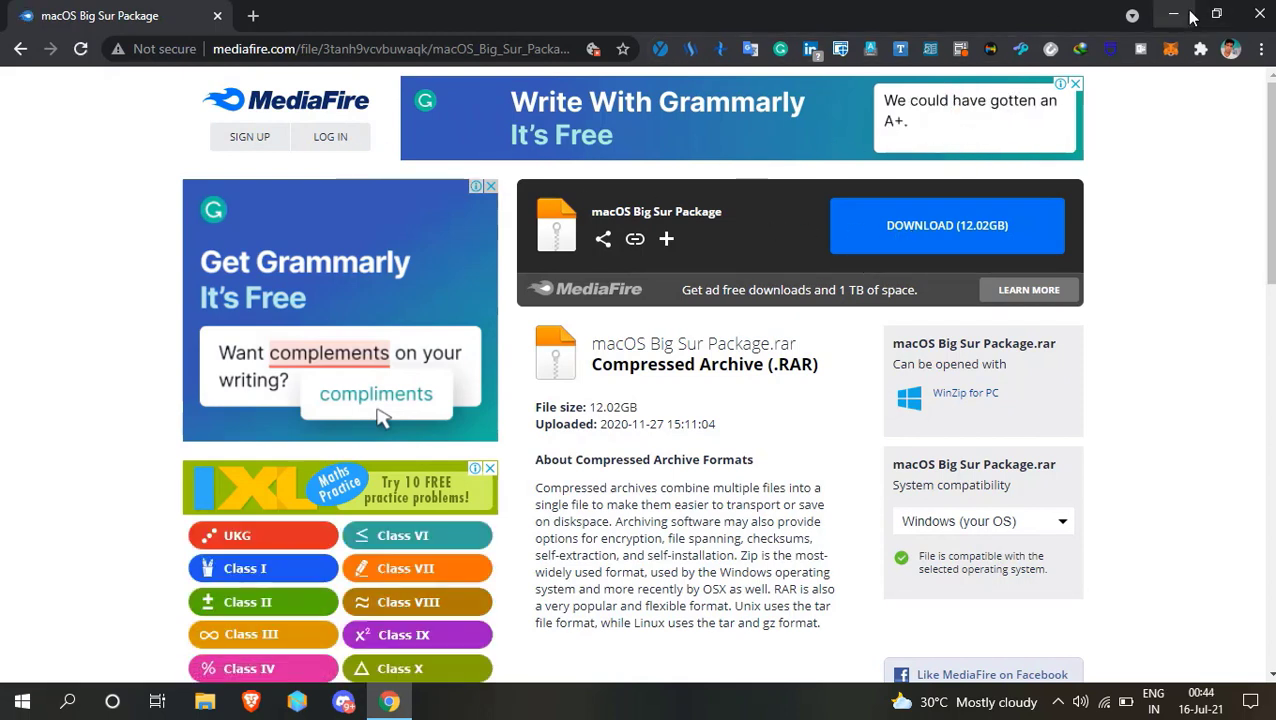
{"action": "left_click", "coordinate": [1259, 15]}
Open This PC maximized and browse to Local Disk (E:) > Software > Operating System > Mac.
{"action": "key", "text": "Down"}
{"action": "key", "text": "Up"}
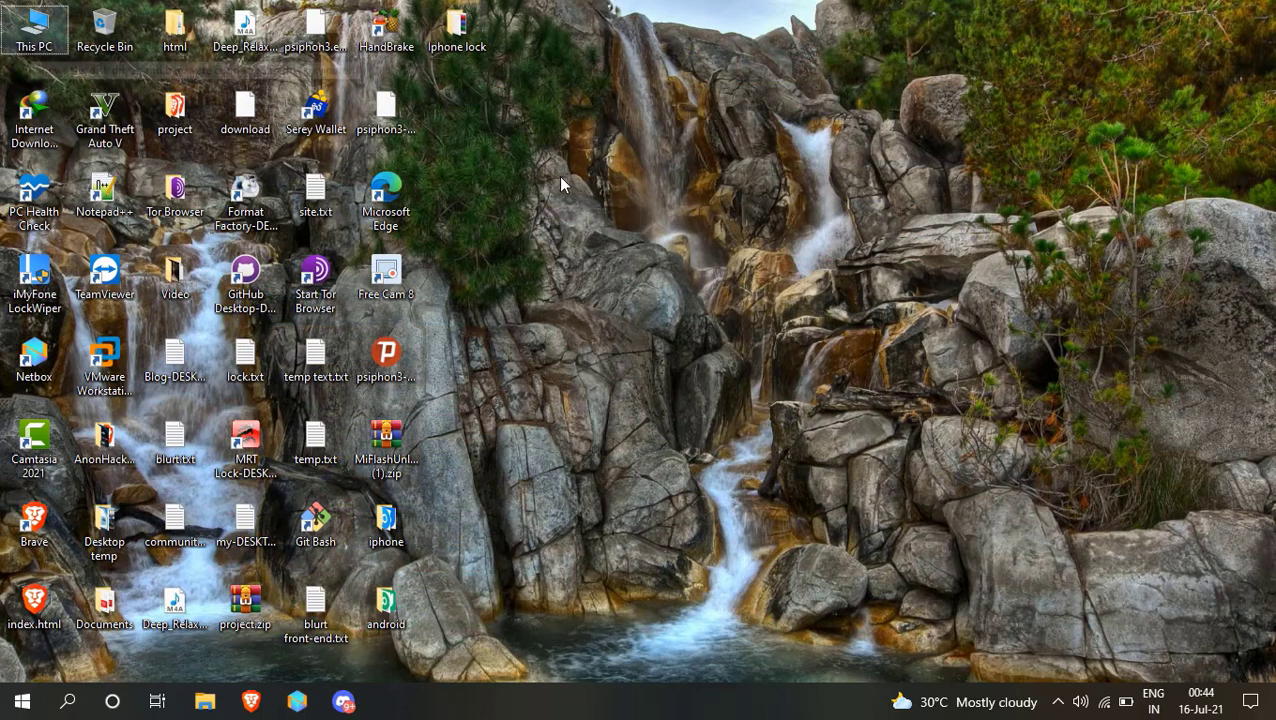
{"action": "key", "text": "Return"}
{"action": "left_click", "coordinate": [1148, 14]}
{"action": "double_click", "coordinate": [844, 178]}
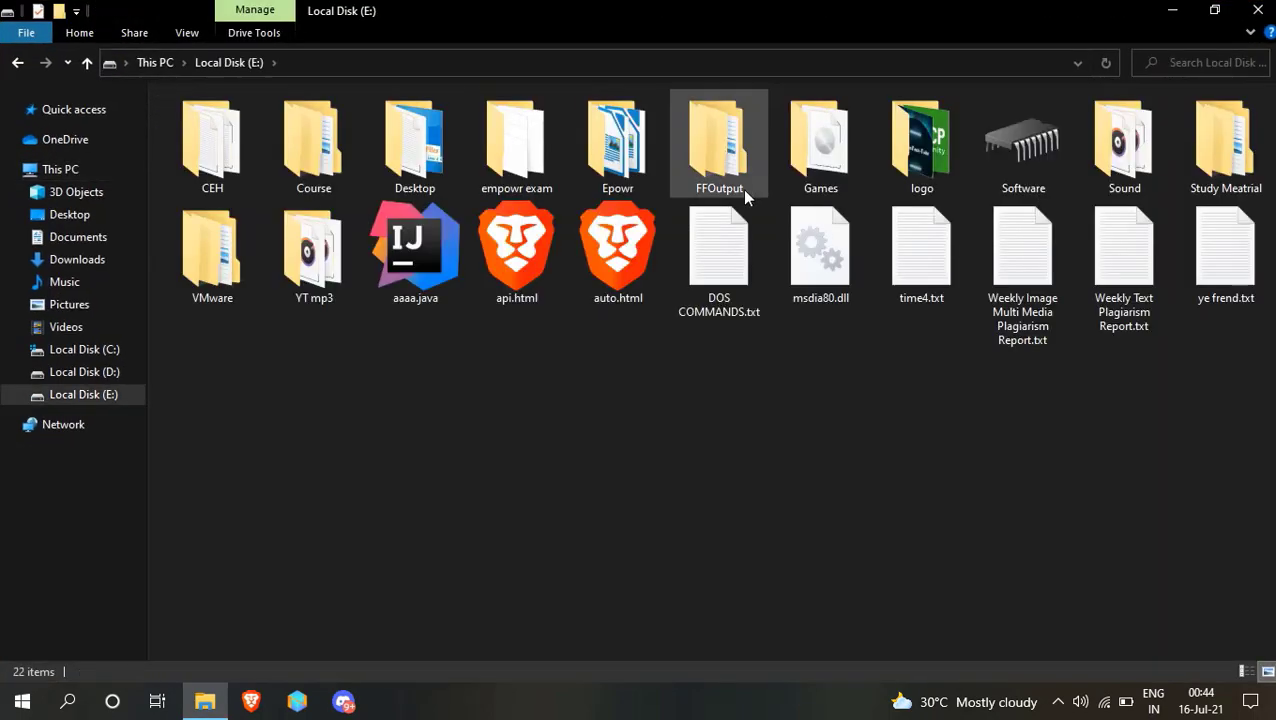
{"action": "double_click", "coordinate": [985, 153]}
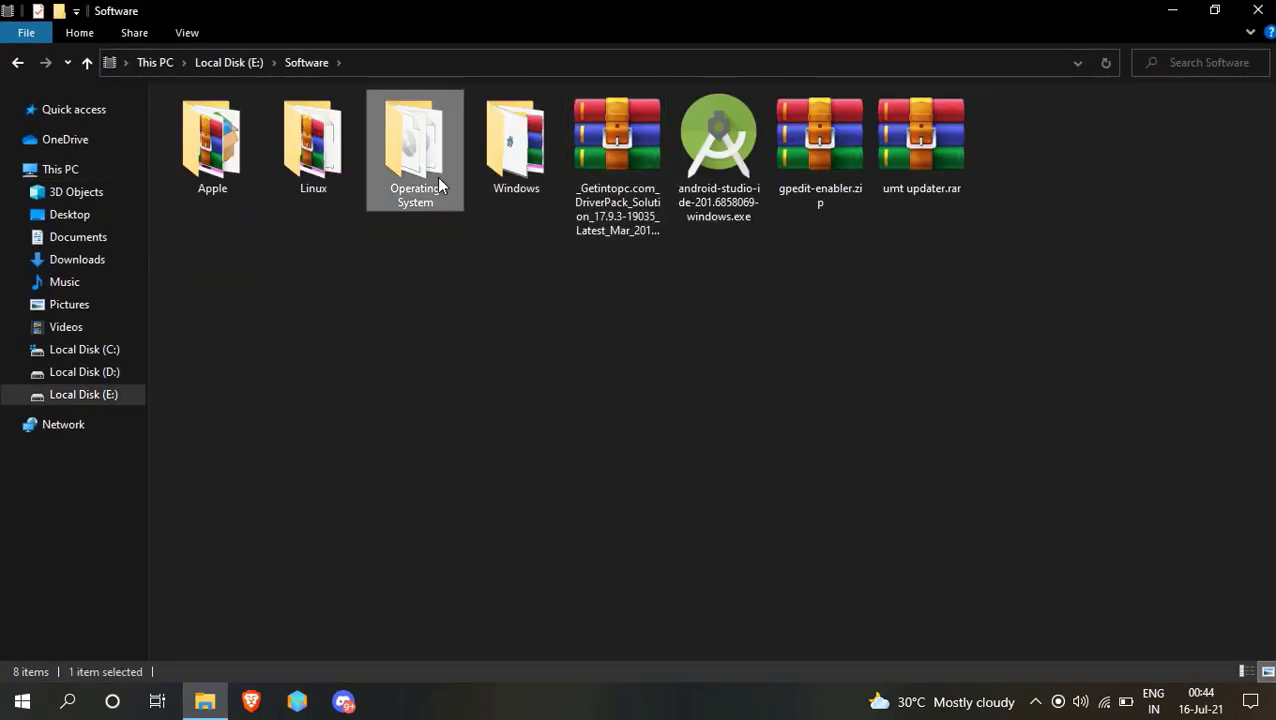
{"action": "double_click", "coordinate": [439, 185]}
{"action": "left_click", "coordinate": [313, 173]}
{"action": "double_click", "coordinate": [313, 173]}
Extract macOS Big Sur Package.rar into the Mac folder with Extract Here.
{"action": "left_click", "coordinate": [213, 192]}
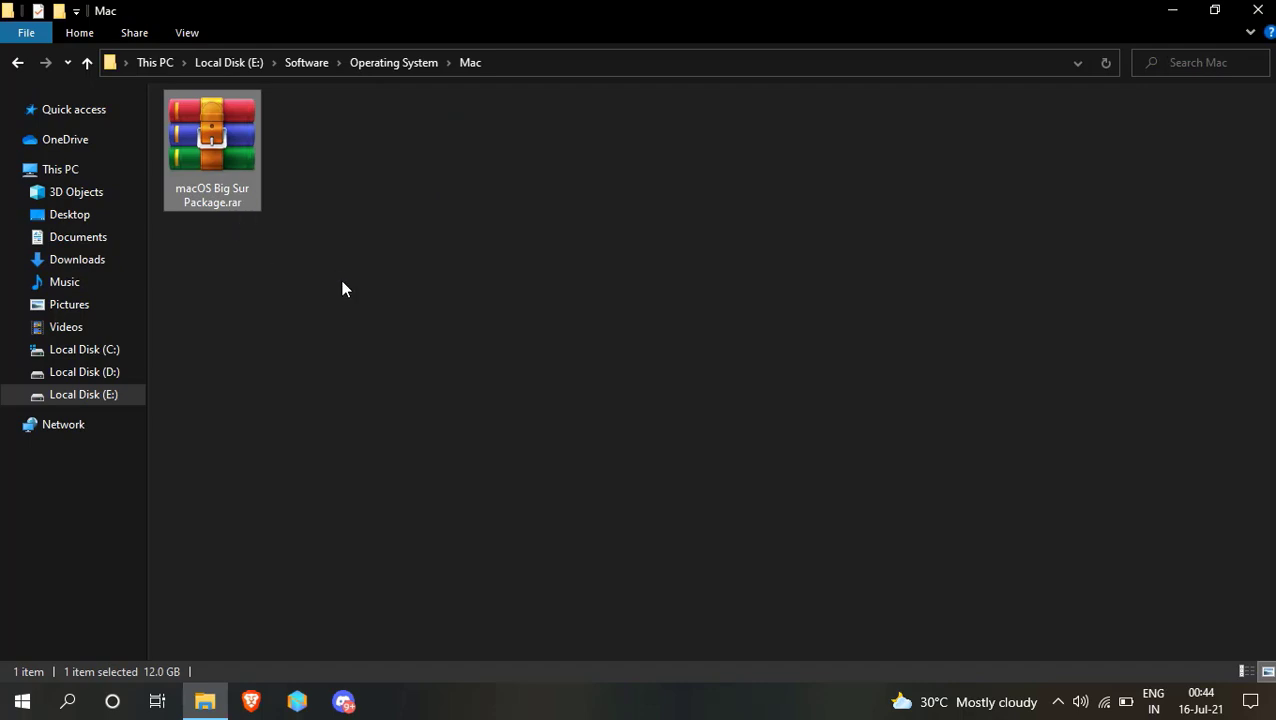
{"action": "left_click", "coordinate": [231, 251]}
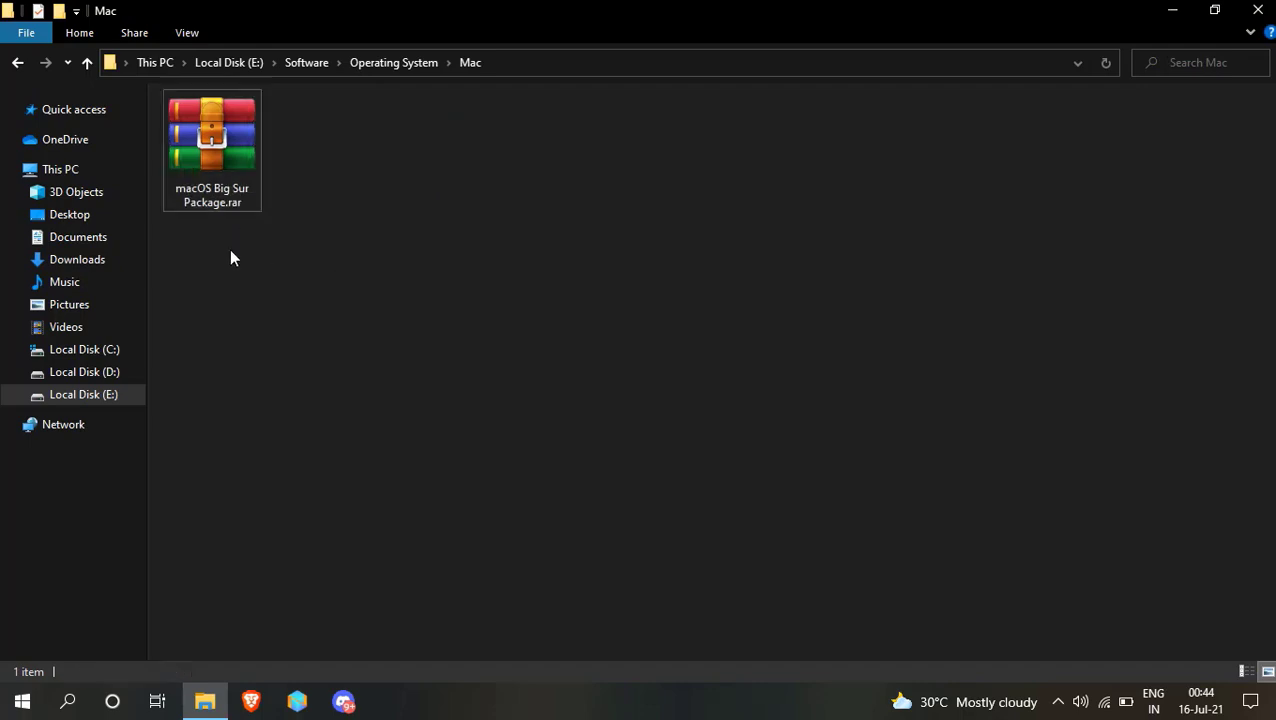
{"action": "right_click", "coordinate": [230, 185]}
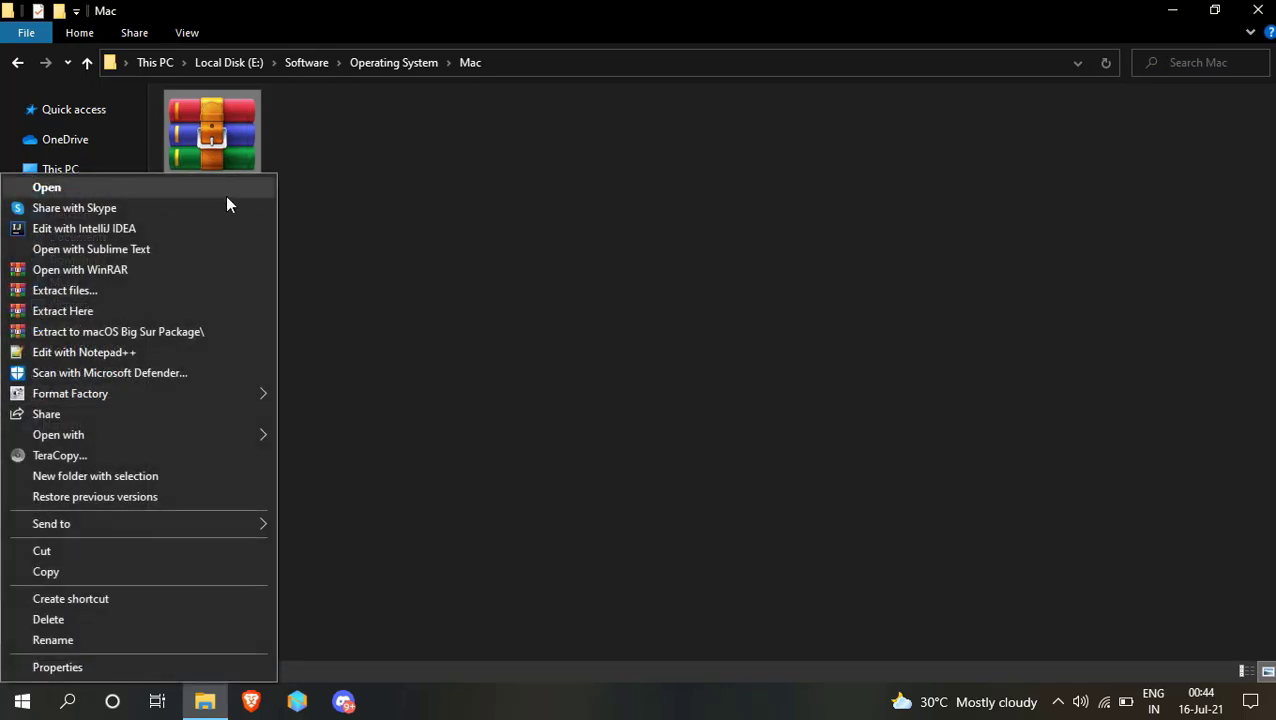
{"action": "left_click", "coordinate": [192, 313]}
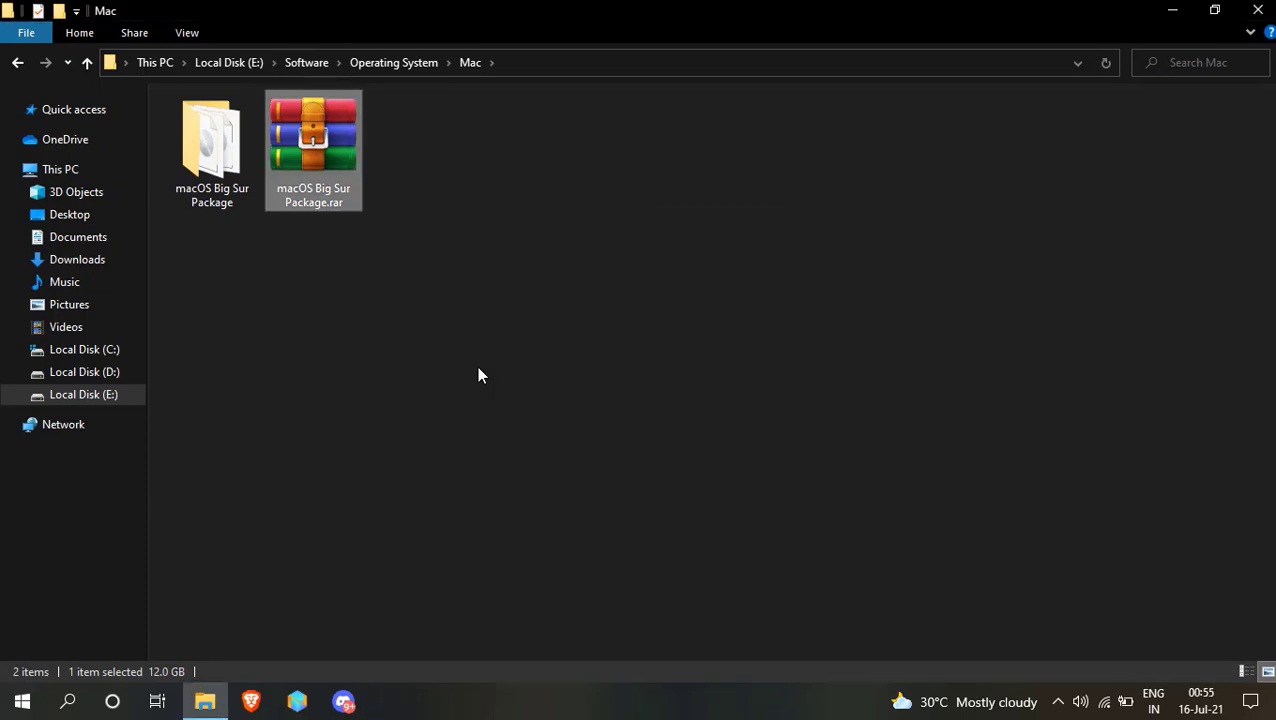
Refresh the Mac folder and open the extracted macOS Big Sur Package folder.
{"action": "left_click", "coordinate": [478, 368]}
{"action": "key", "text": "F5"}
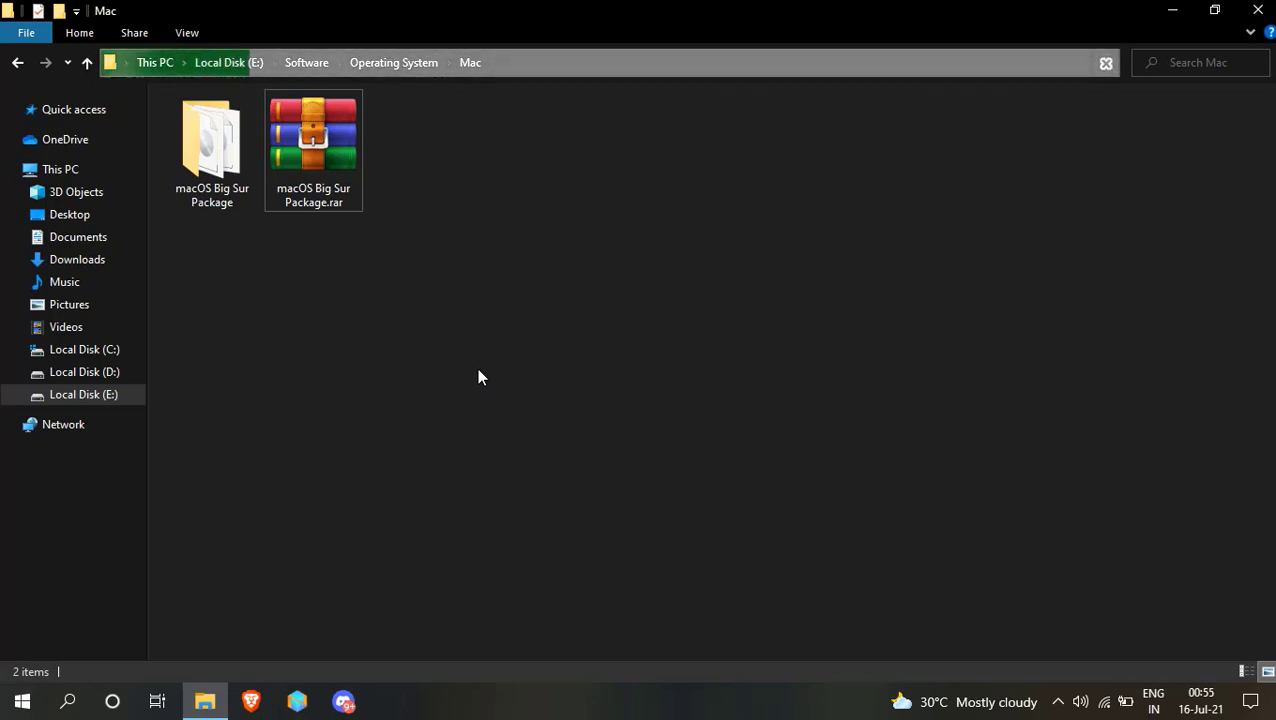
{"action": "left_click", "coordinate": [196, 150]}
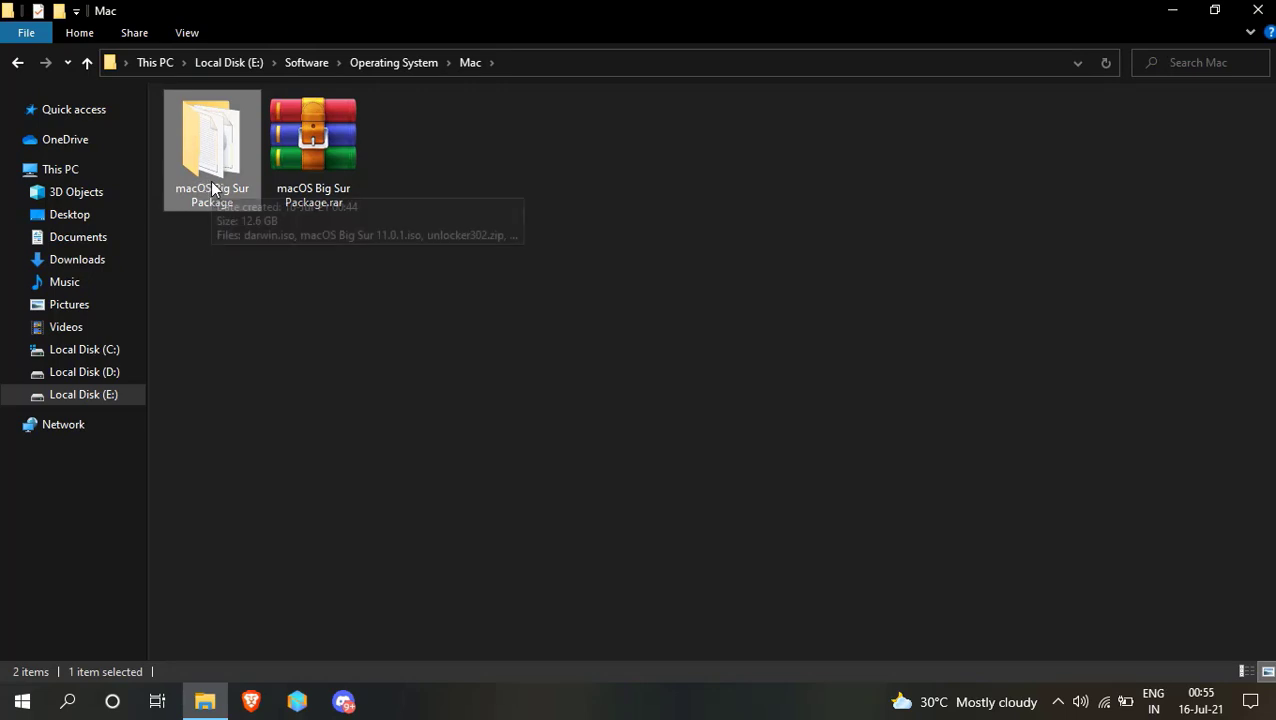
{"action": "double_click", "coordinate": [207, 170]}
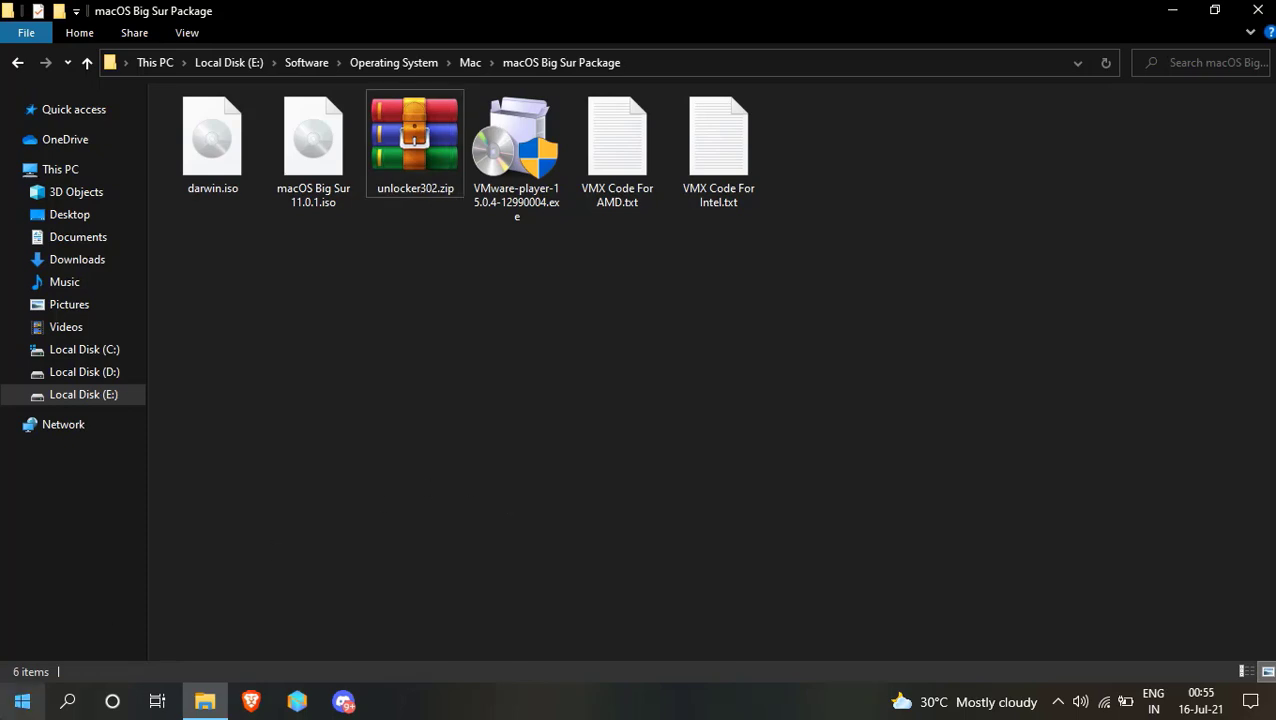
Search Start for 'vm', dismiss the search, and select unlocker302.zip.
{"action": "left_click", "coordinate": [22, 701]}
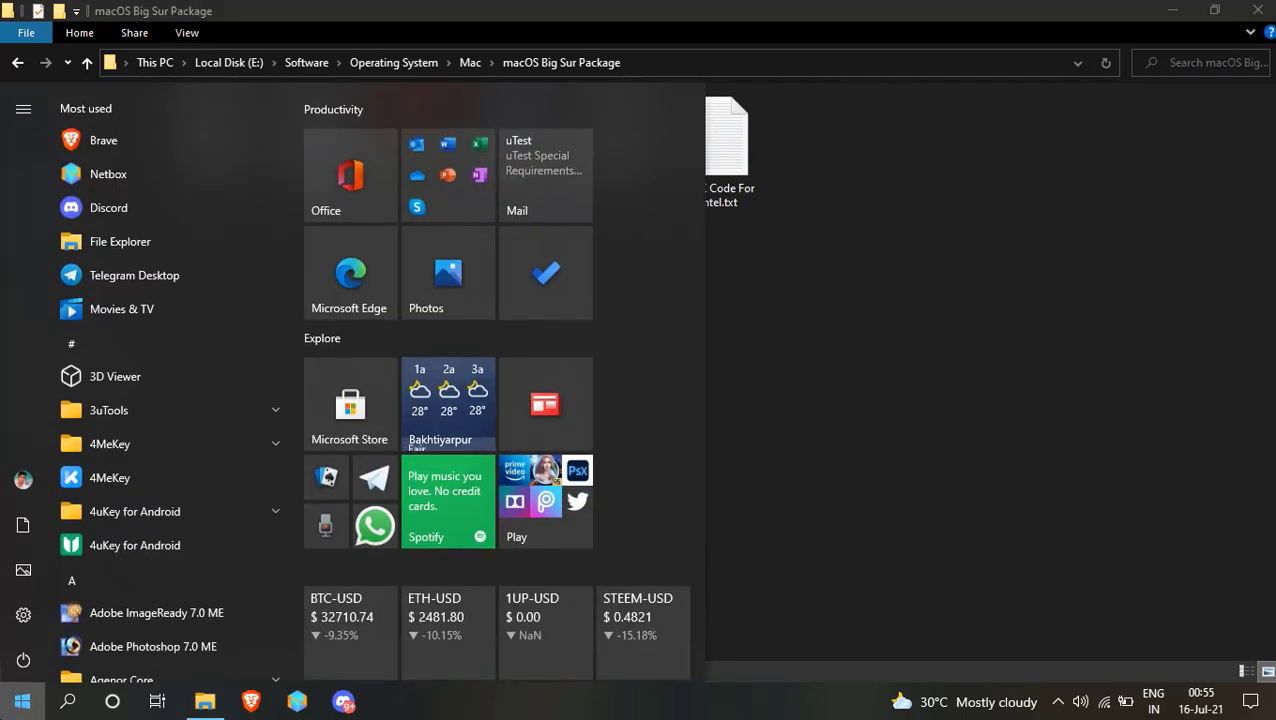
{"action": "type", "text": "vm"}
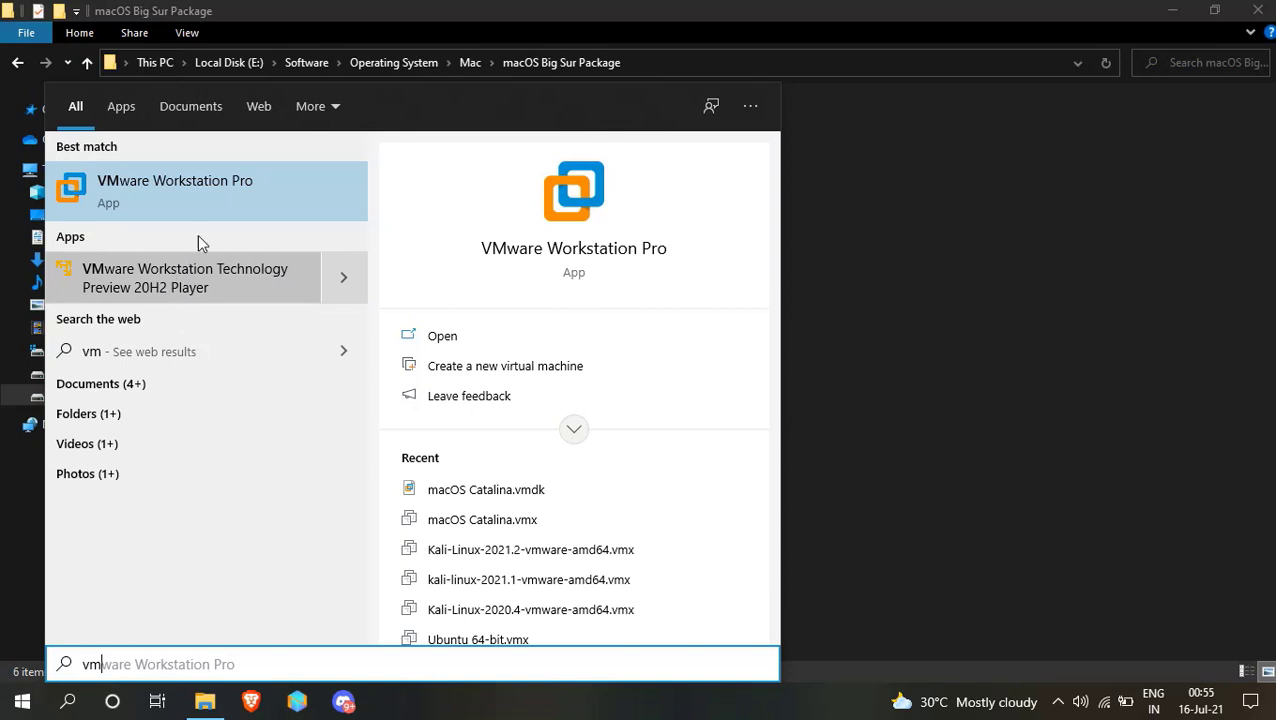
{"action": "left_click", "coordinate": [948, 279]}
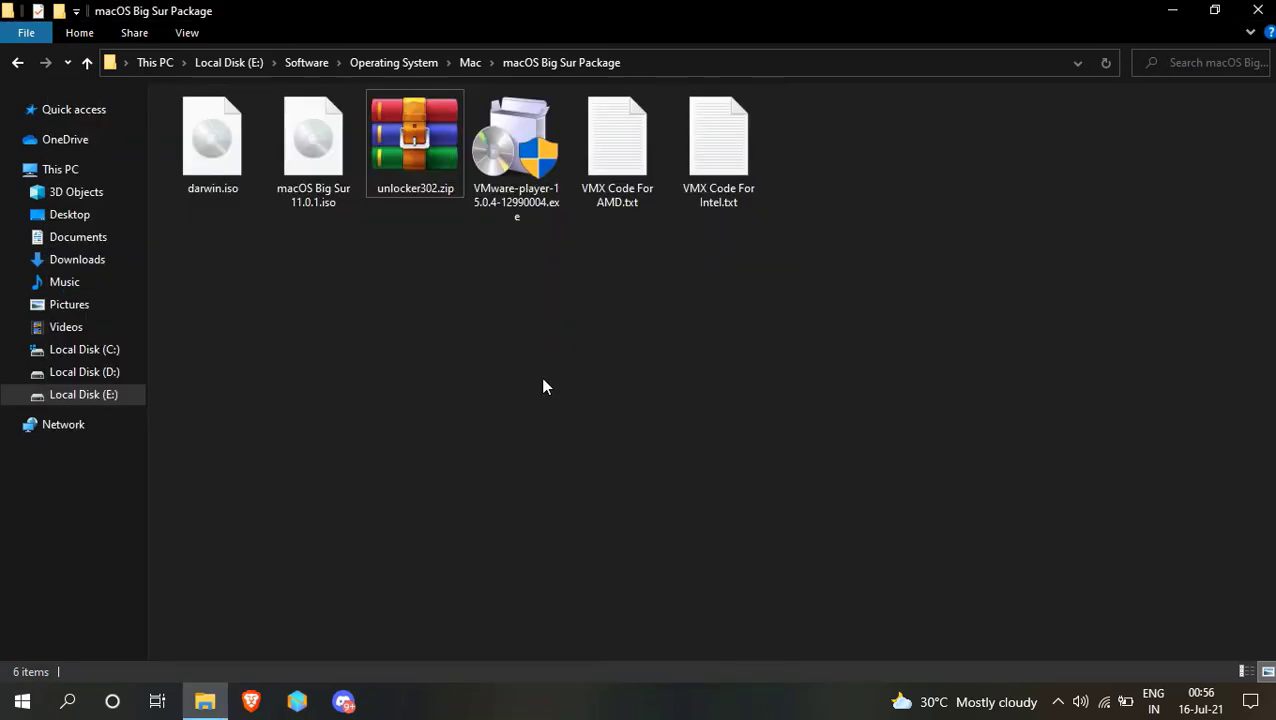
{"action": "left_click", "coordinate": [426, 171]}
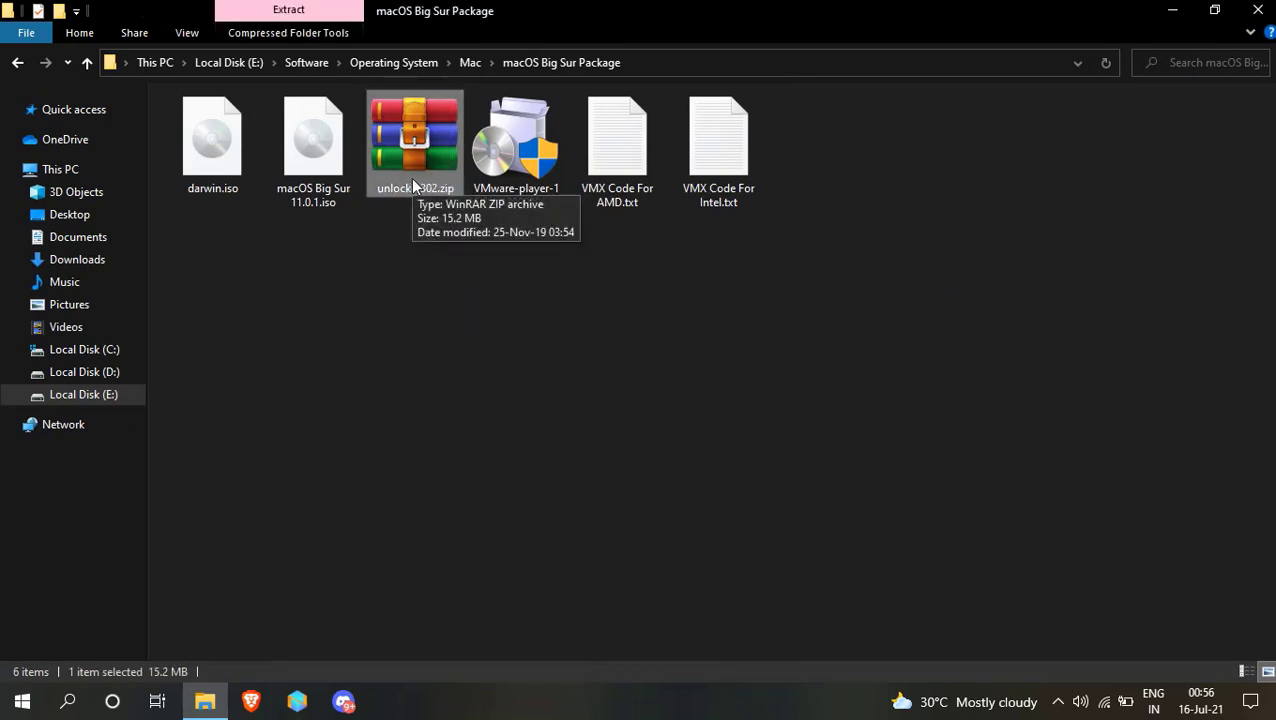
Extract unlocker302.zip into its own unlocker302 folder.
{"action": "double_click", "coordinate": [411, 177]}
{"action": "right_click", "coordinate": [411, 177]}
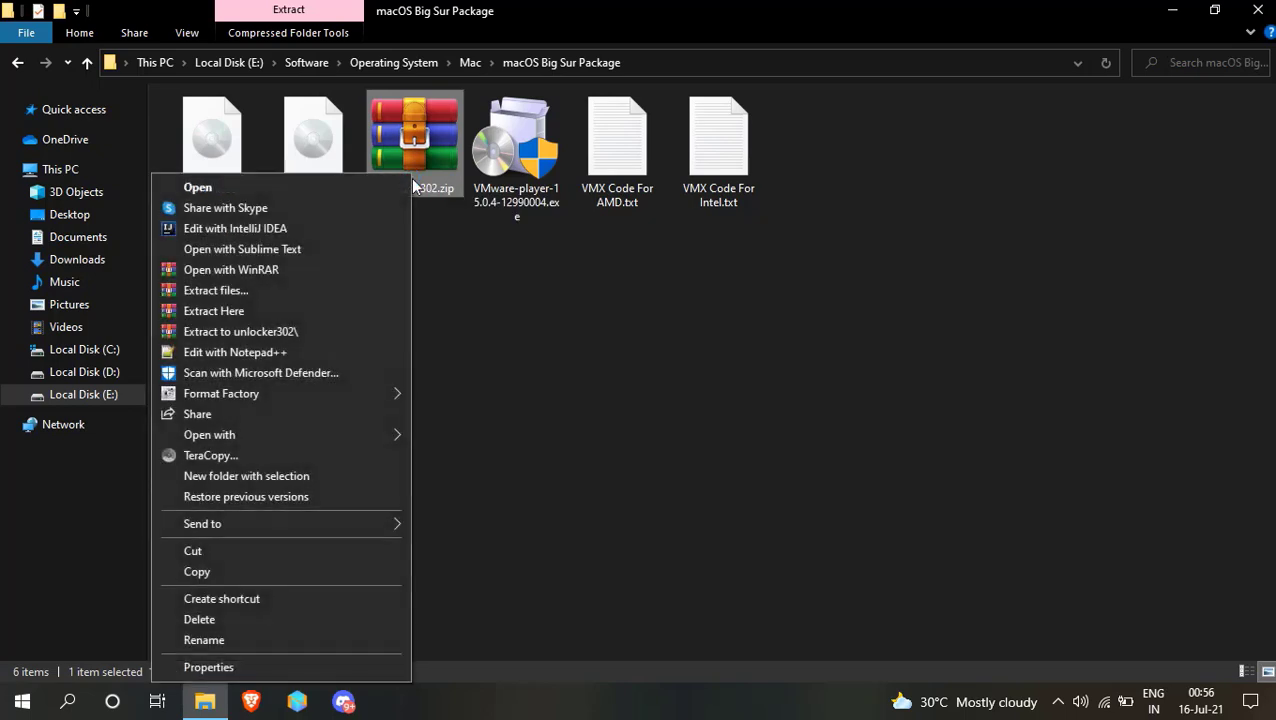
{"action": "left_click", "coordinate": [270, 331]}
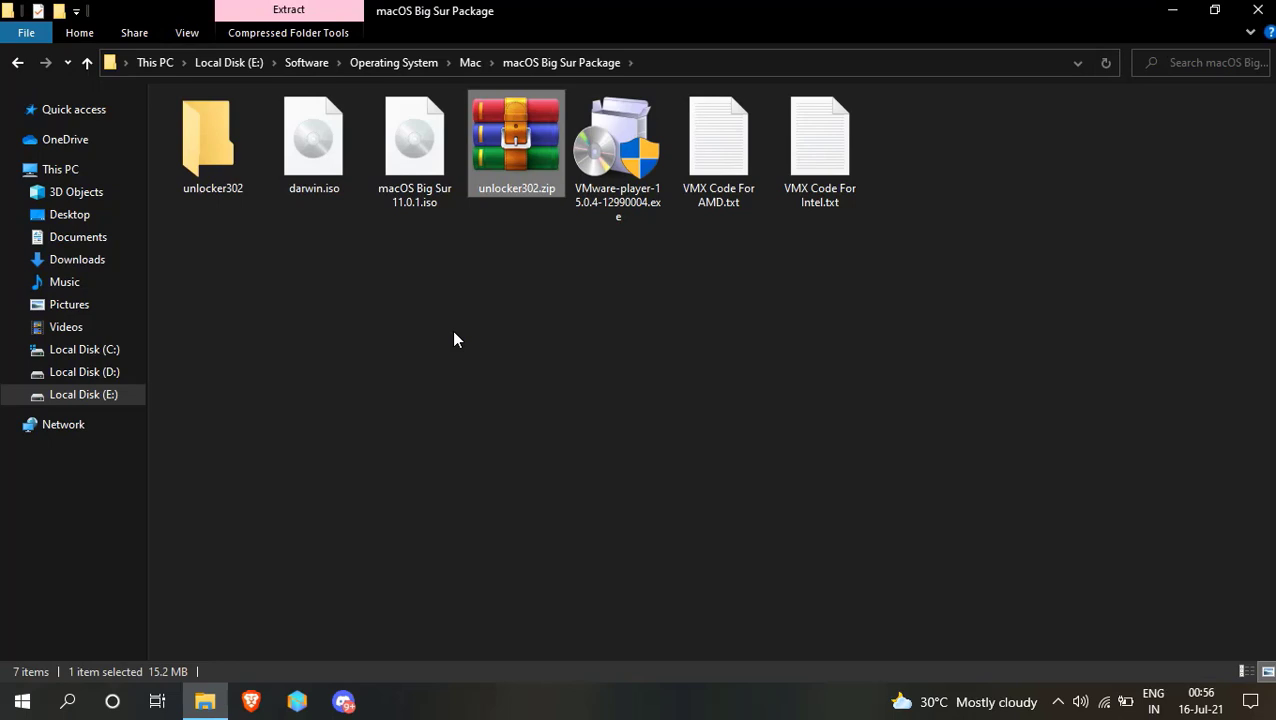
Open the unlocker302 folder and run win-install.cmd as administrator.
{"action": "left_click", "coordinate": [596, 336]}
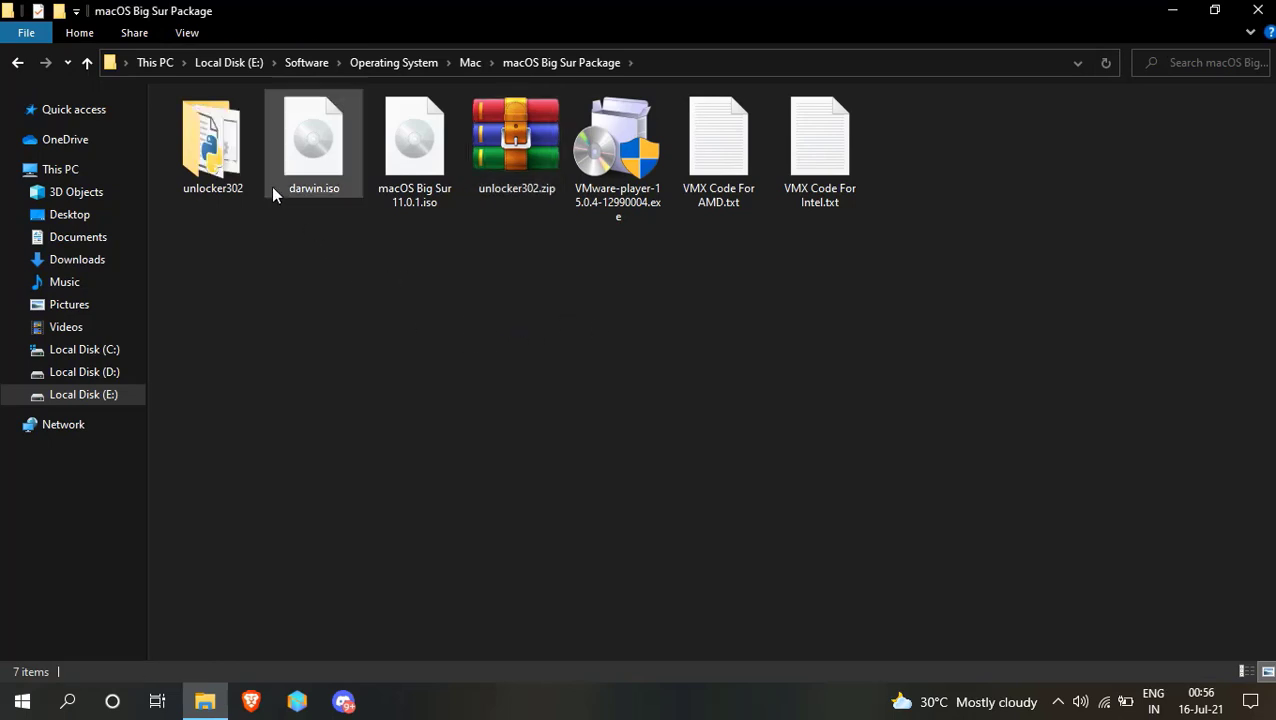
{"action": "left_click", "coordinate": [232, 188]}
{"action": "double_click", "coordinate": [232, 188]}
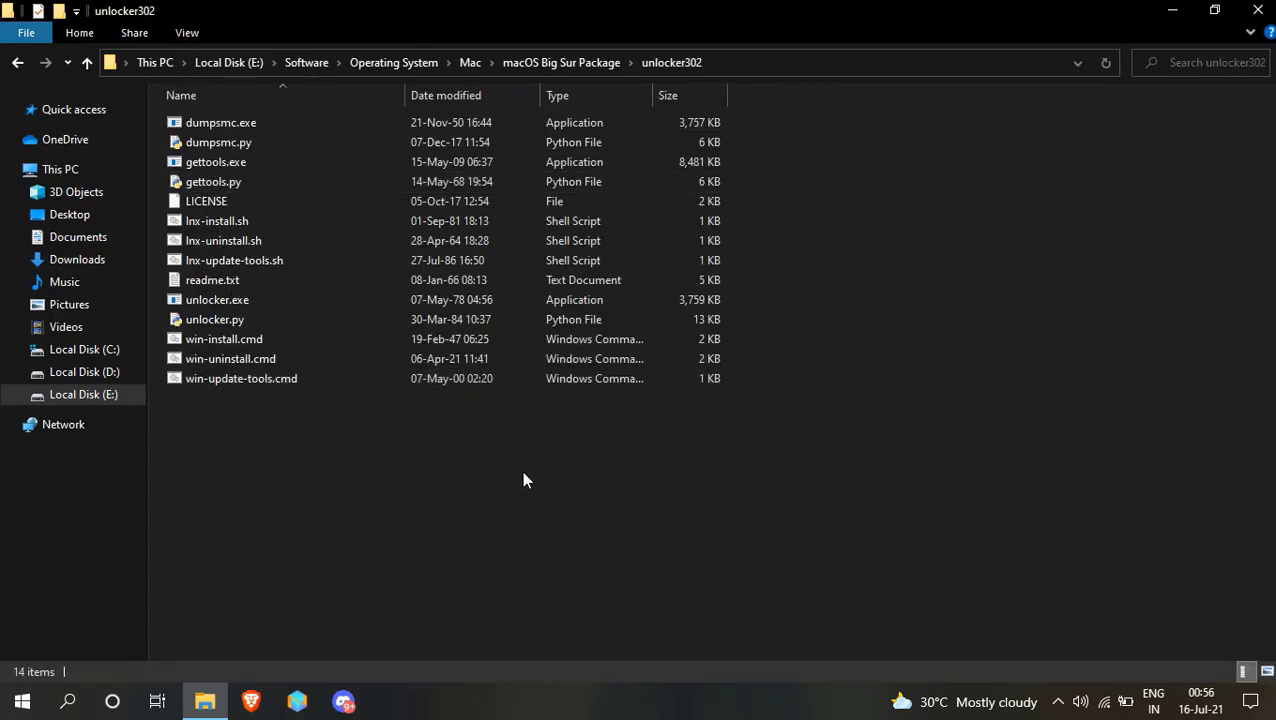
{"action": "left_click", "coordinate": [288, 338]}
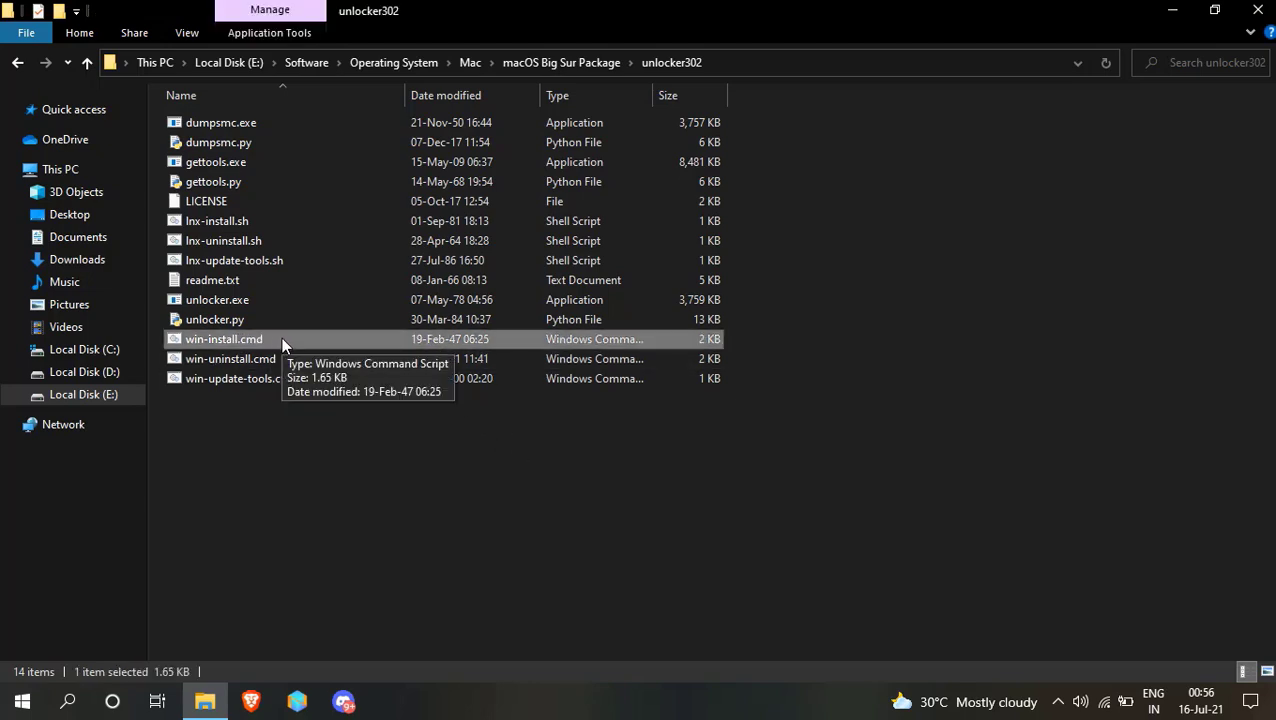
{"action": "right_click", "coordinate": [281, 337]}
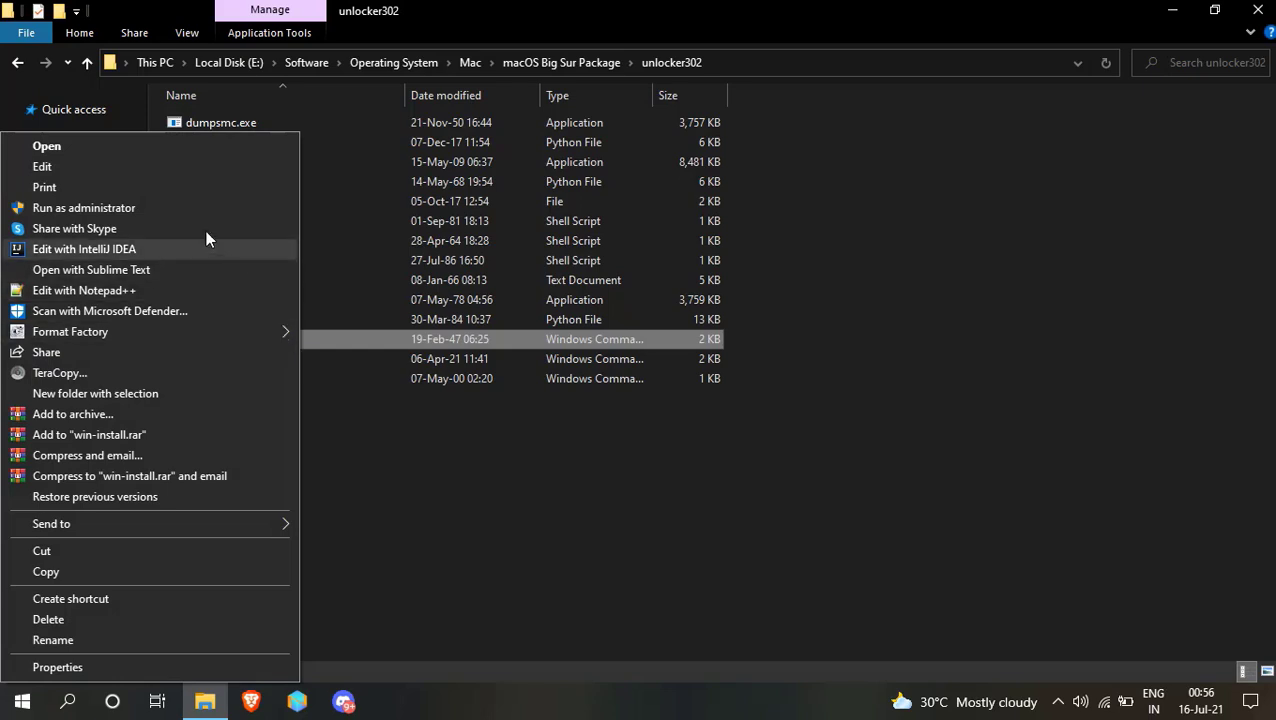
{"action": "left_click", "coordinate": [158, 211]}
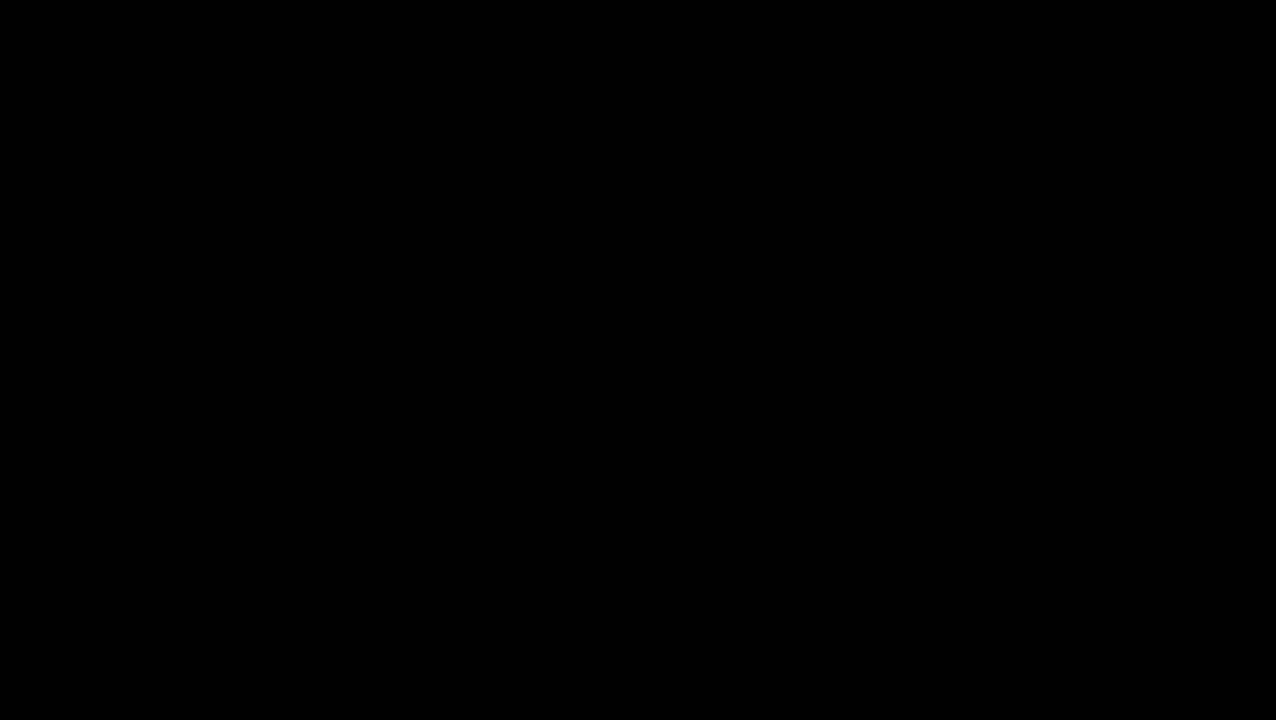
Allow the unlocker installer to run elevated, then minimize File Explorer to show the desktop.
{"action": "left_click", "coordinate": [522, 497]}
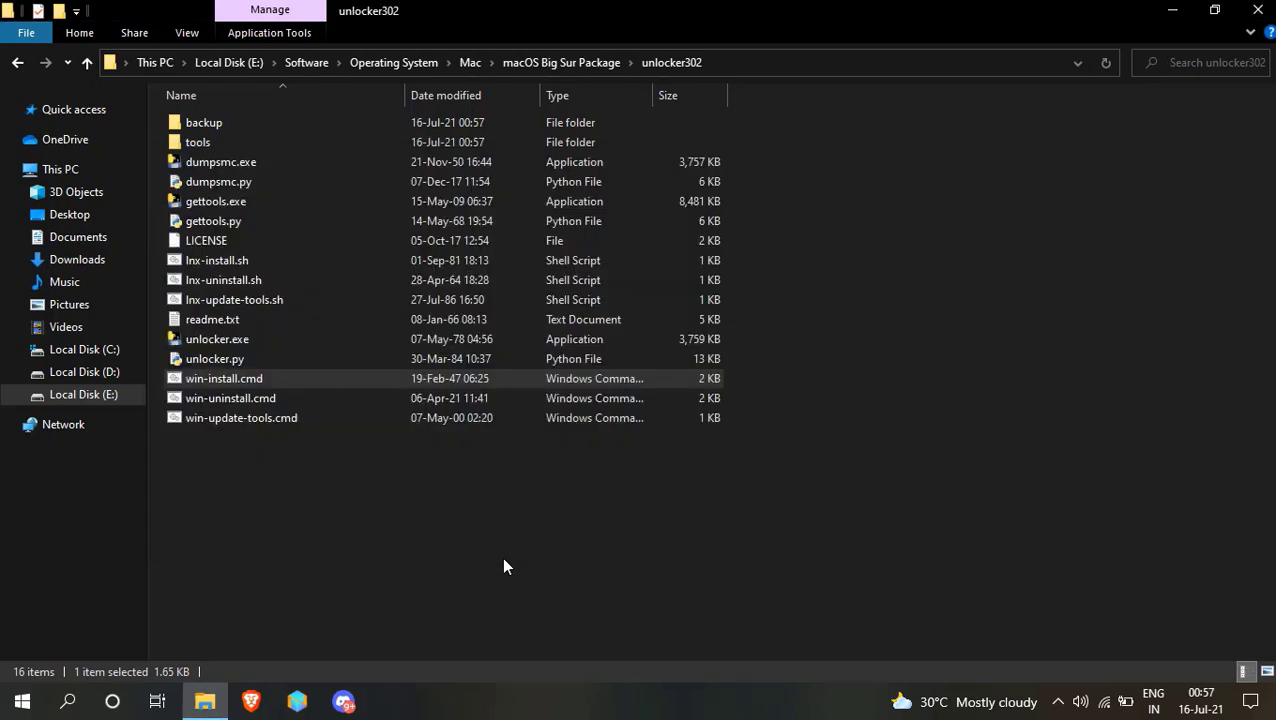
{"action": "left_click", "coordinate": [550, 548]}
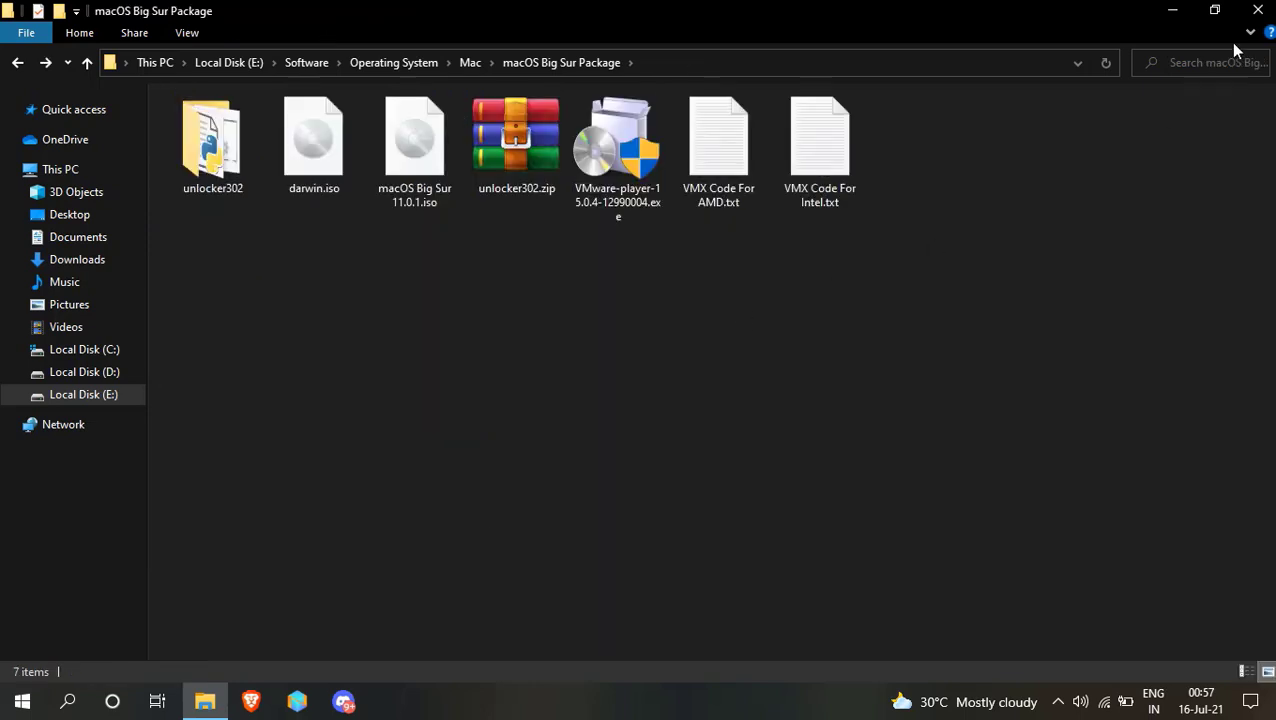
{"action": "left_click", "coordinate": [1172, 12]}
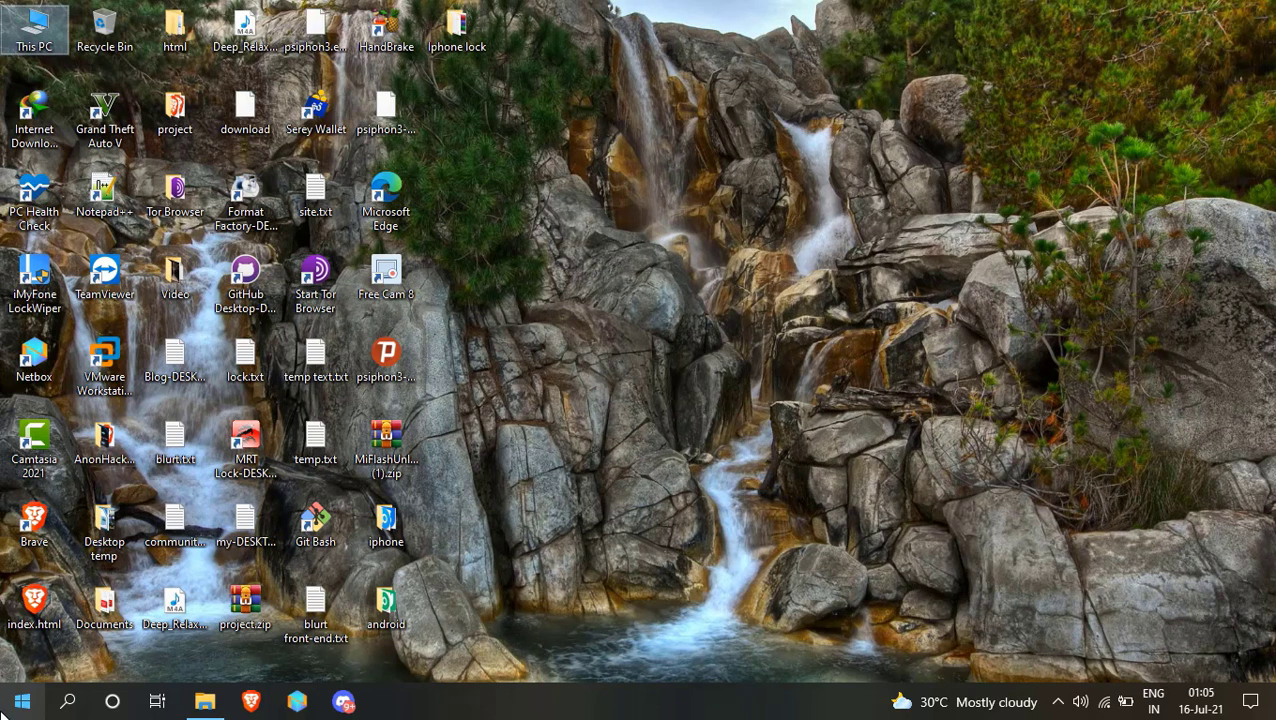
Launch VMware Workstation Technology Preview 20H2 Player via a 'vm' search and start a new virtual machine.
{"action": "left_click", "coordinate": [6, 706]}
{"action": "type", "text": "vm"}
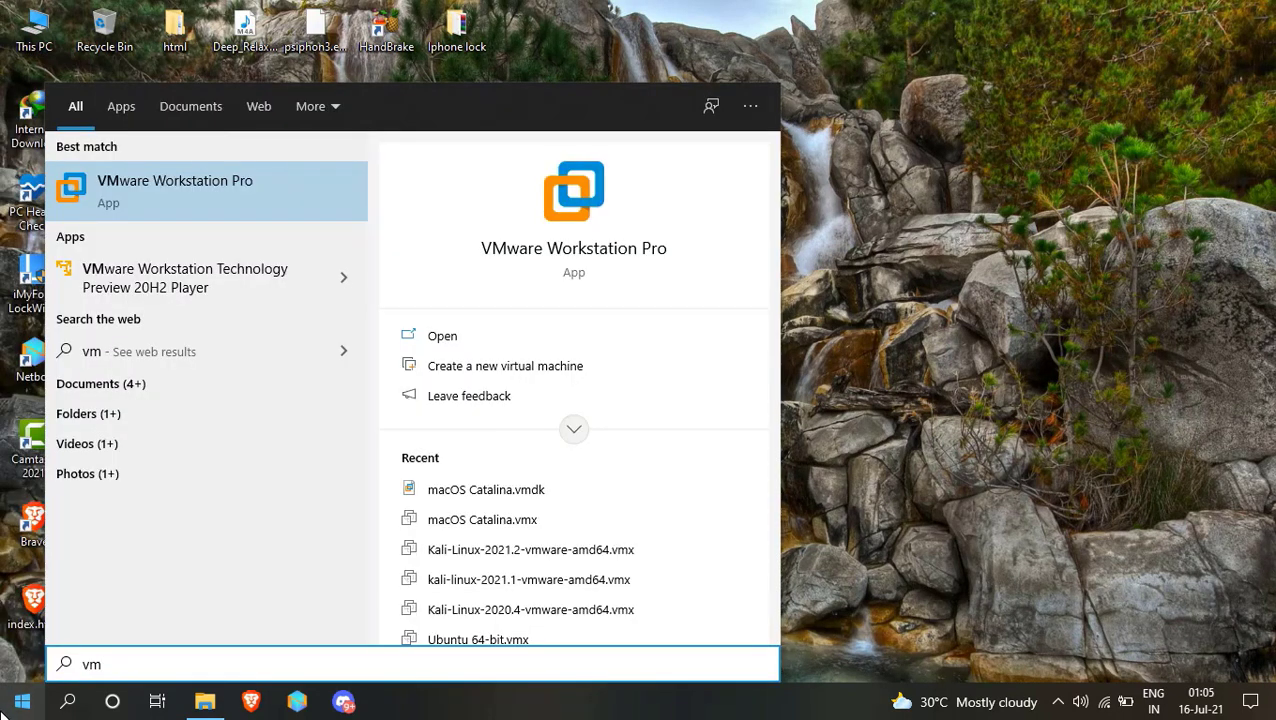
{"action": "left_click", "coordinate": [166, 279]}
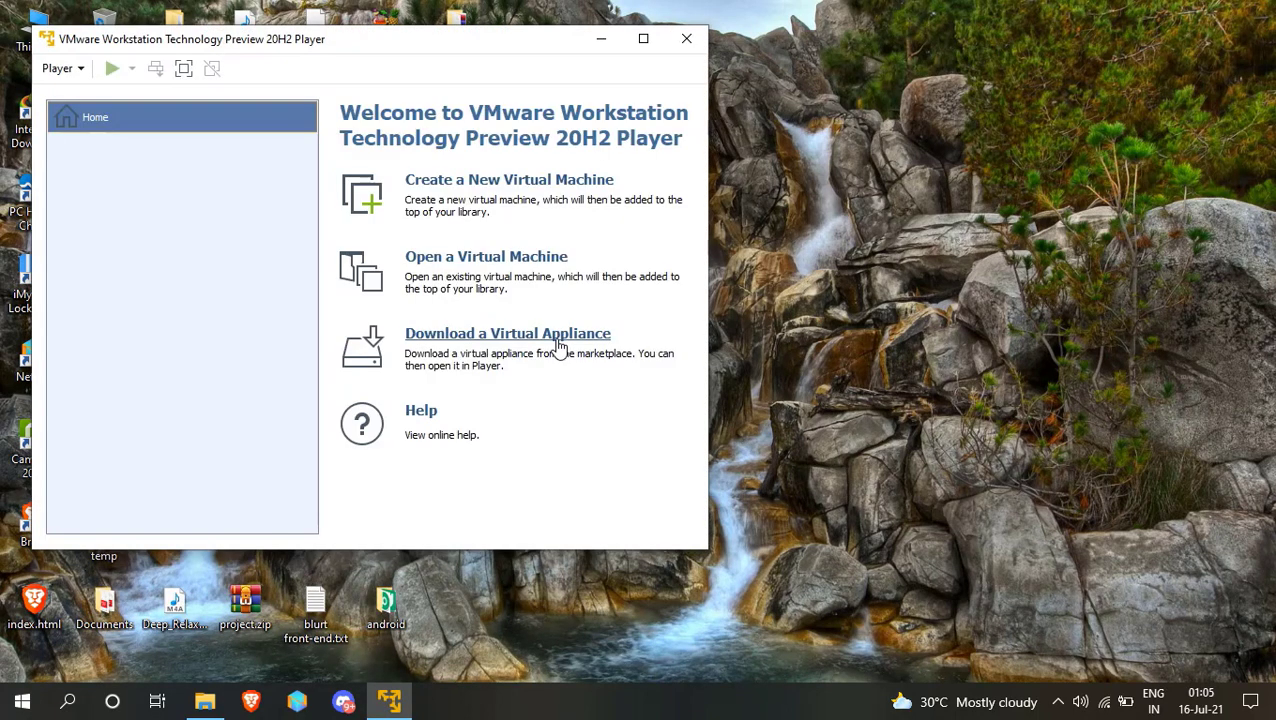
{"action": "left_click_drag", "start_coordinate": [457, 48], "coordinate": [537, 100]}
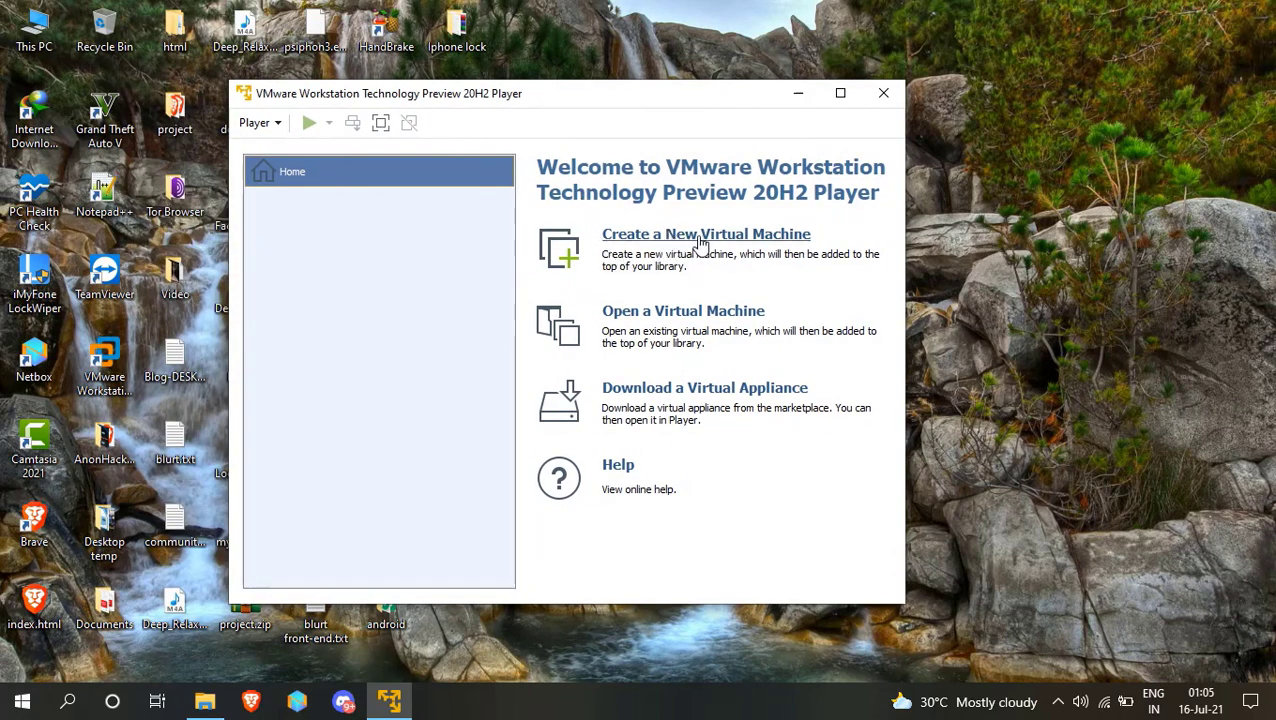
{"action": "left_click", "coordinate": [624, 250]}
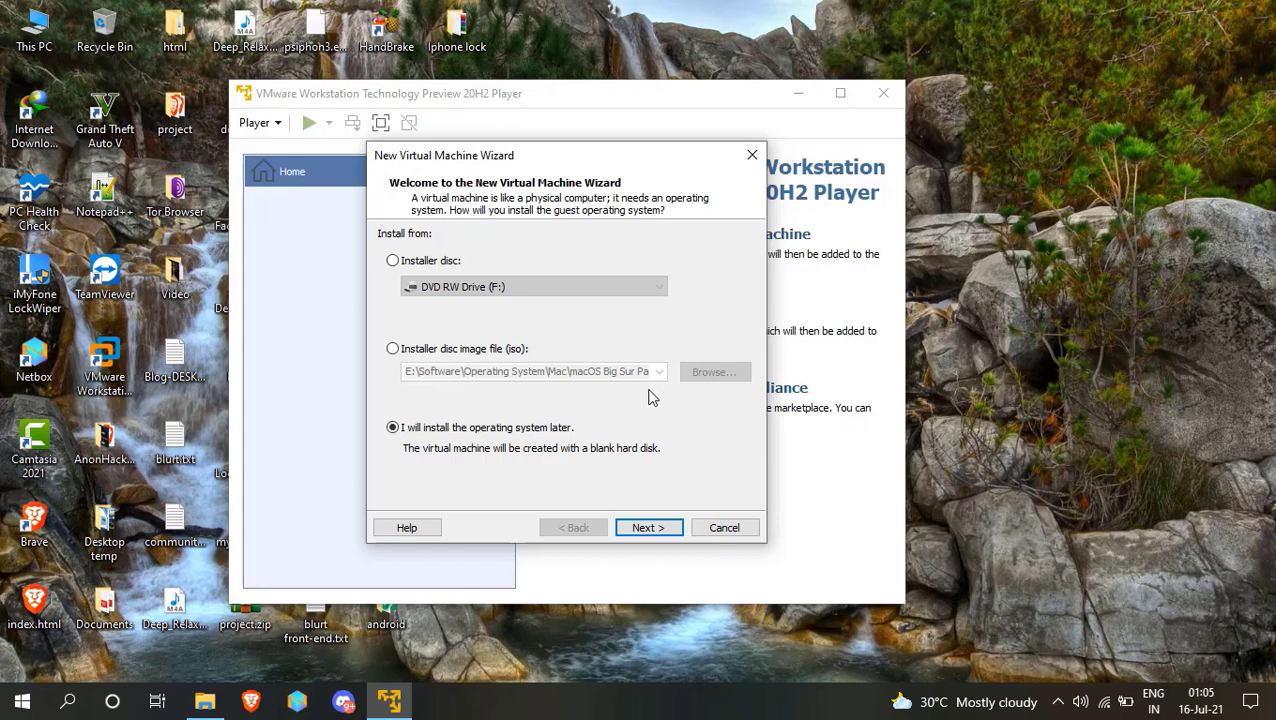
Choose the installer disc image E:\Software\Operating System\Mac\macOS Big Sur Package\macOS Big Sur 11.0.1.iso.
{"action": "left_click", "coordinate": [437, 352]}
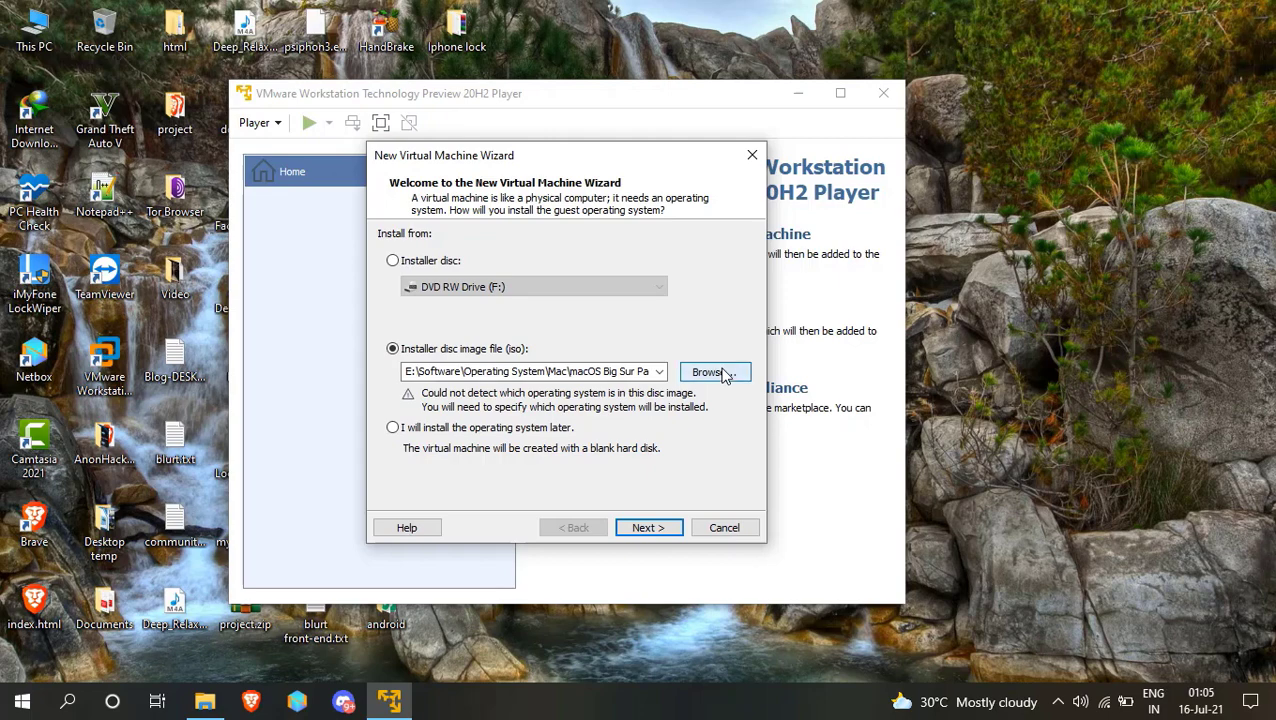
{"action": "left_click", "coordinate": [724, 378]}
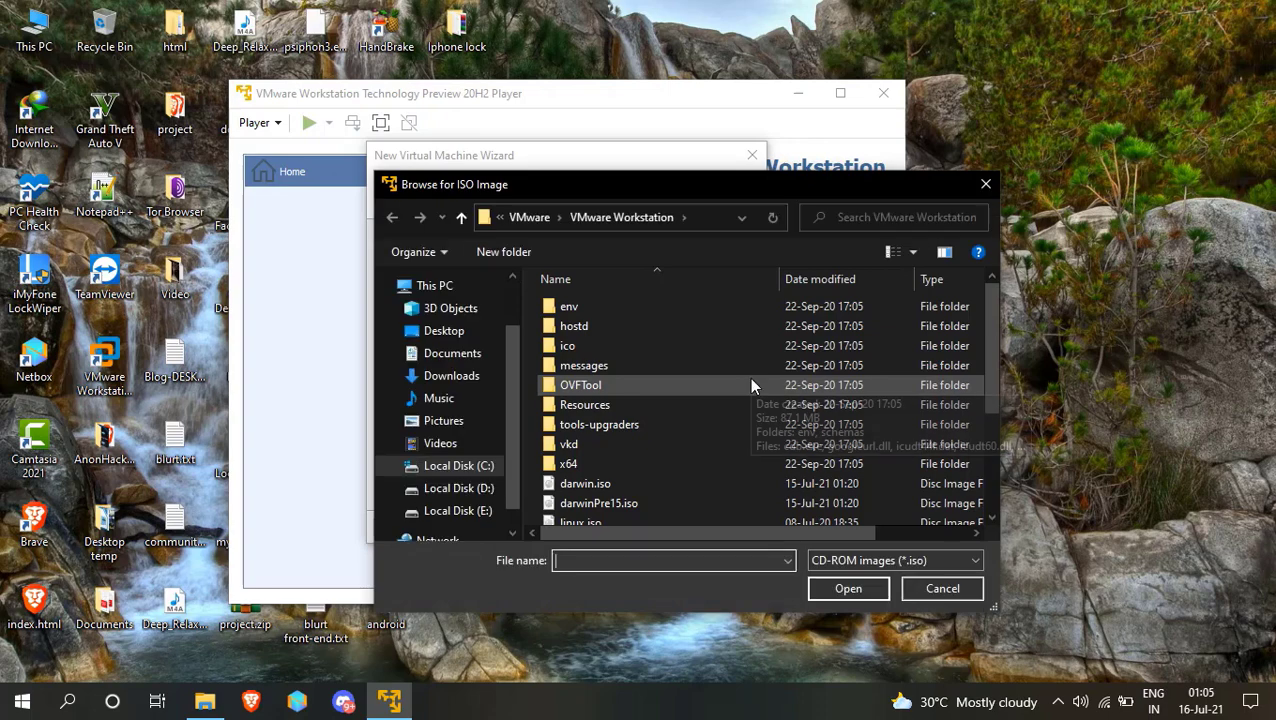
{"action": "left_click", "coordinate": [458, 510]}
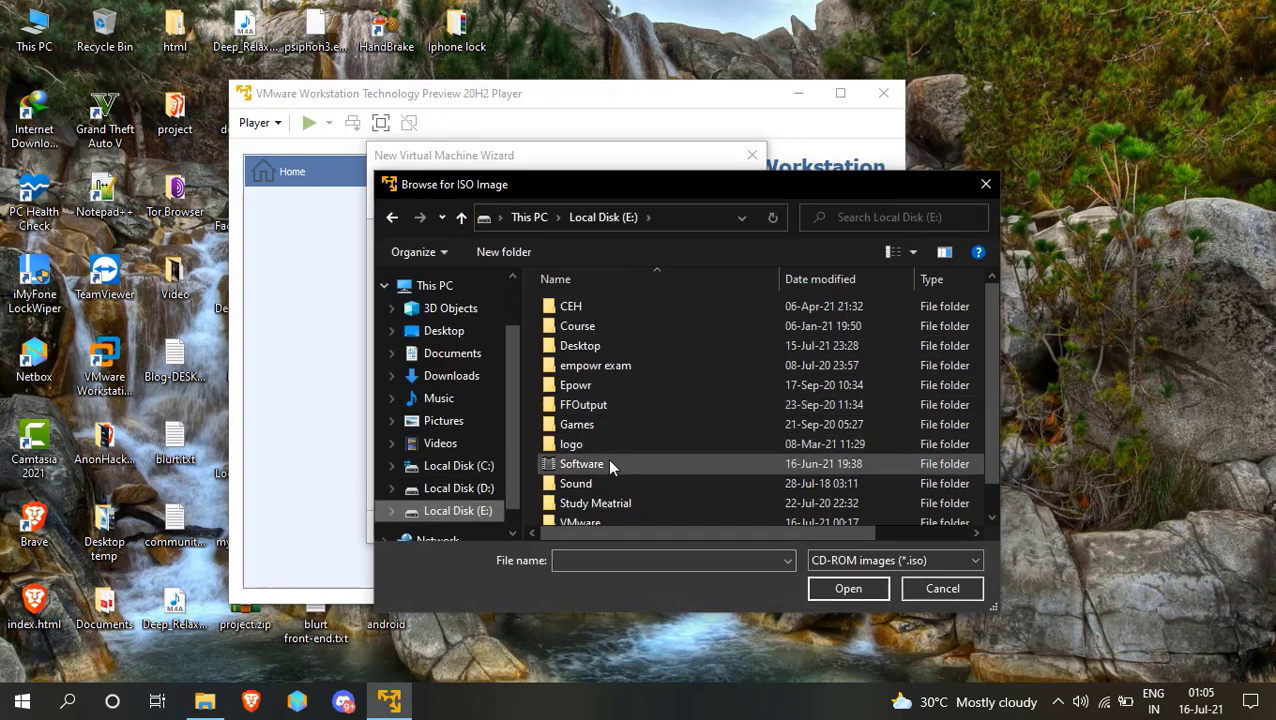
{"action": "double_click", "coordinate": [605, 462]}
{"action": "double_click", "coordinate": [632, 345]}
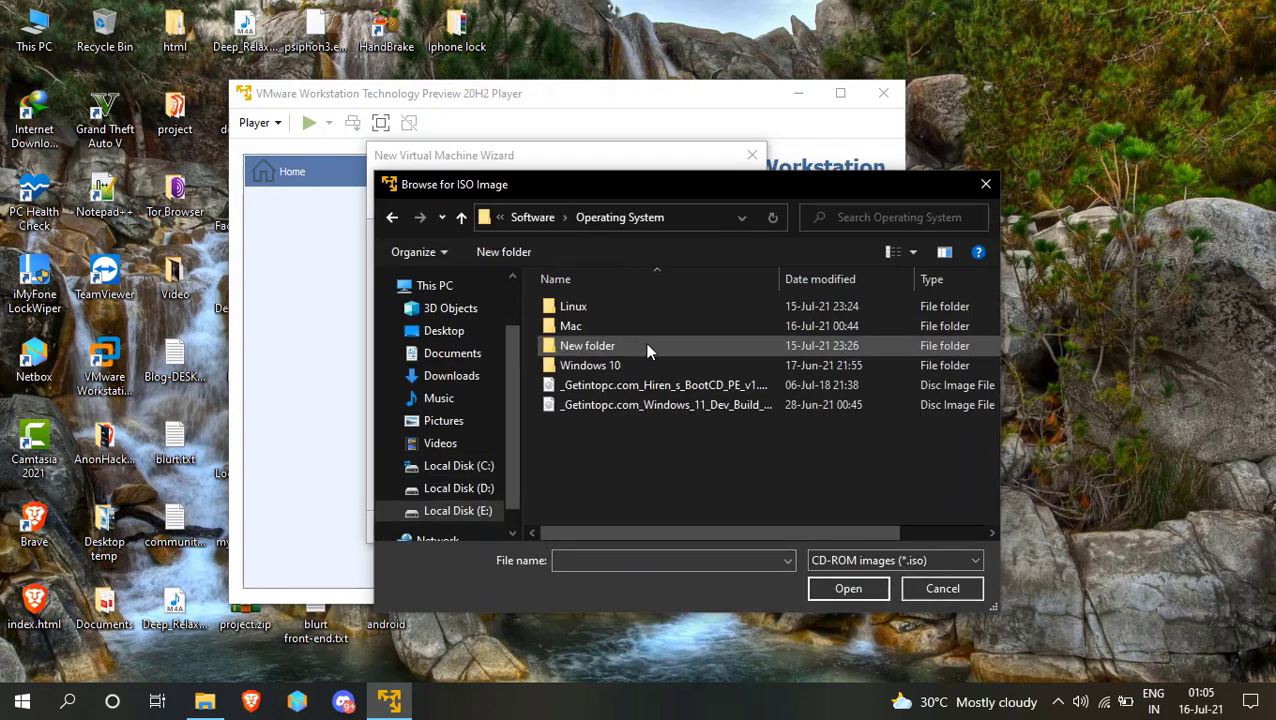
{"action": "double_click", "coordinate": [660, 325]}
{"action": "double_click", "coordinate": [630, 306]}
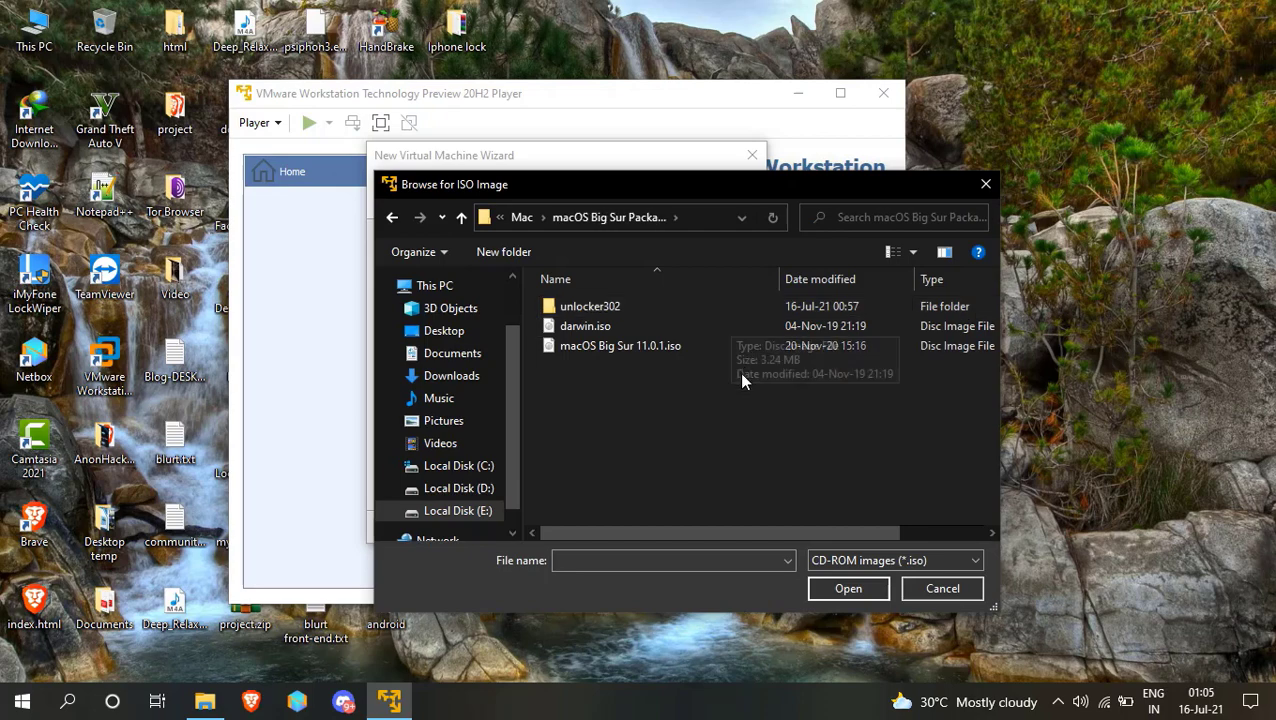
{"action": "left_click", "coordinate": [650, 347]}
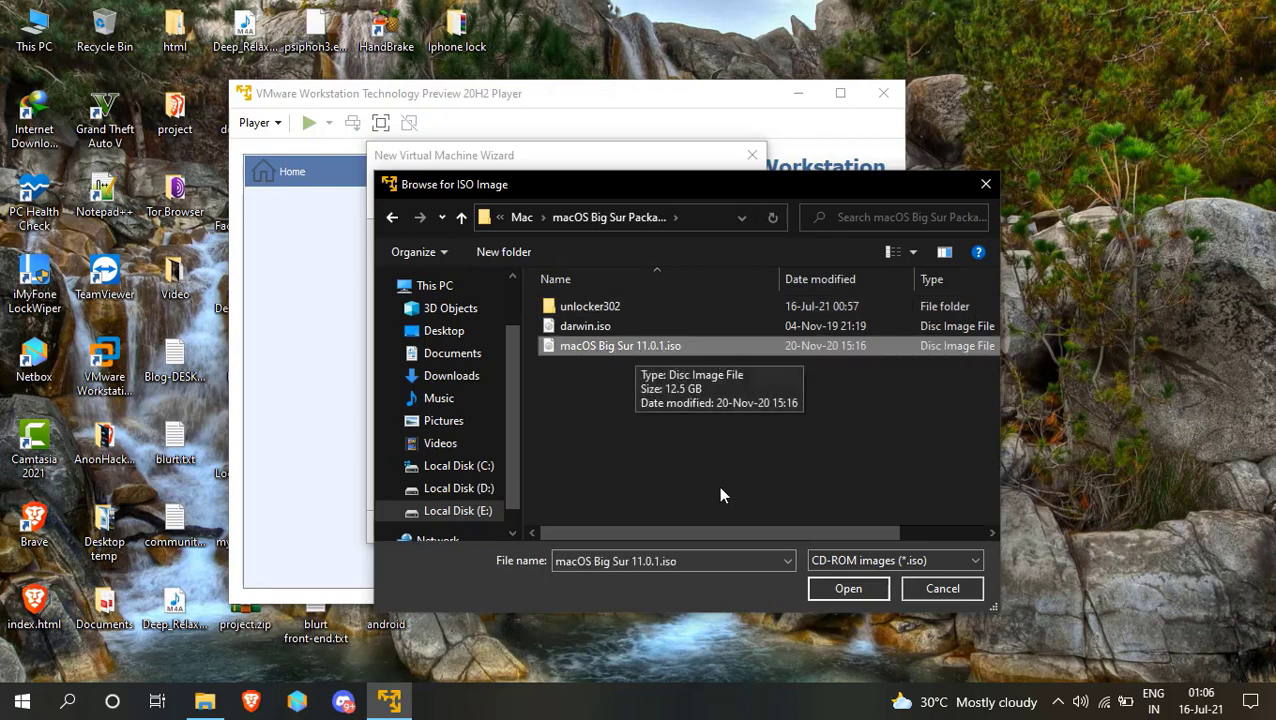
{"action": "left_click", "coordinate": [847, 586]}
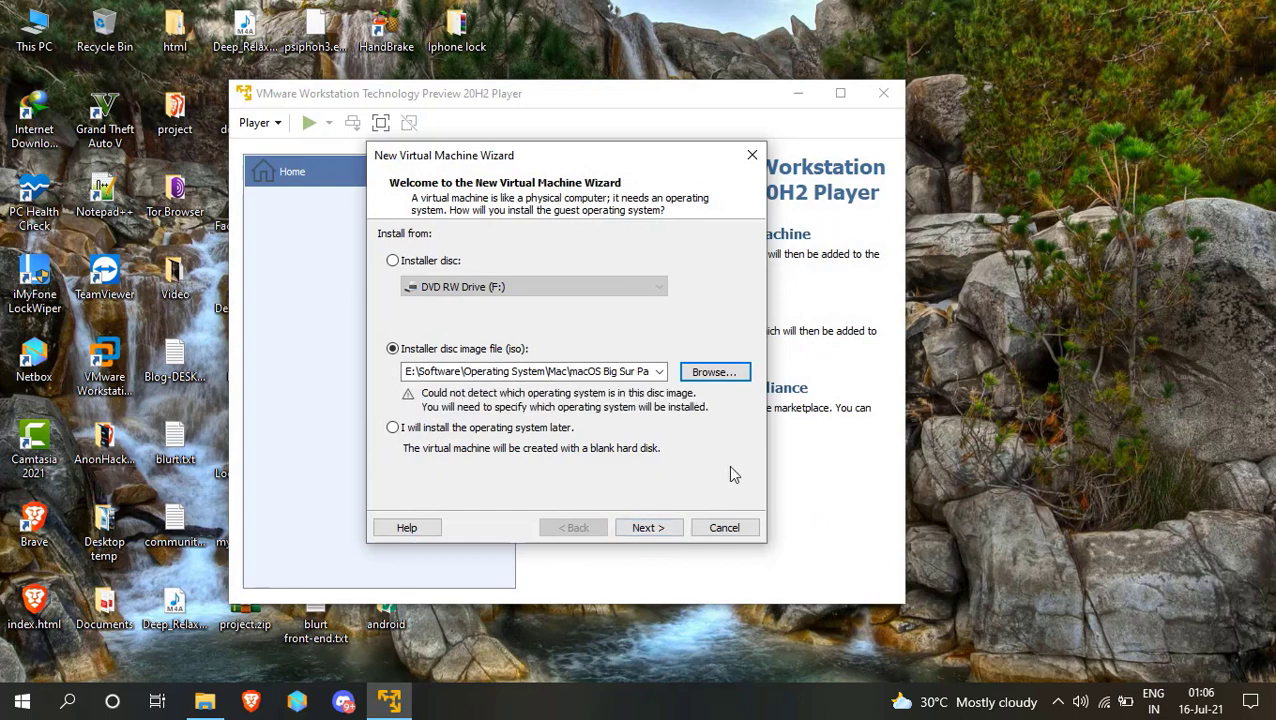
{"action": "left_click", "coordinate": [652, 528]}
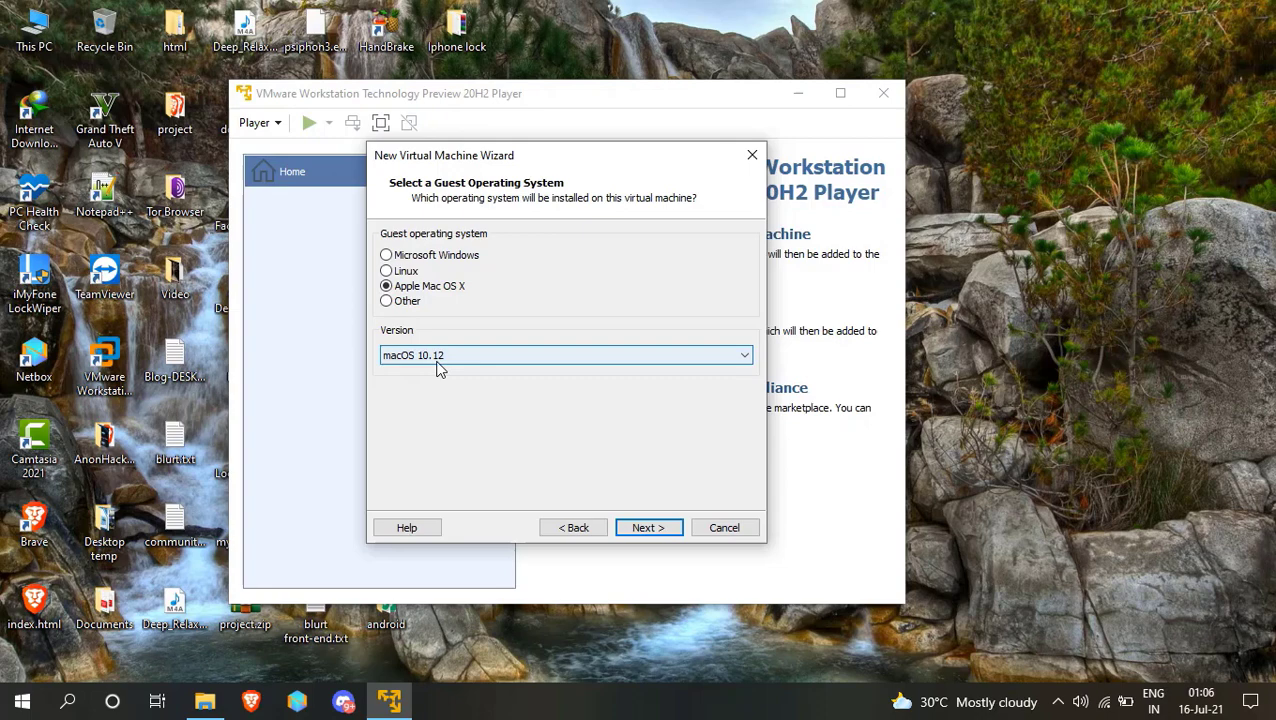
Keep Apple Mac OS X as the guest and replace the '10.12' part of the VM name.
{"action": "left_click", "coordinate": [648, 528]}
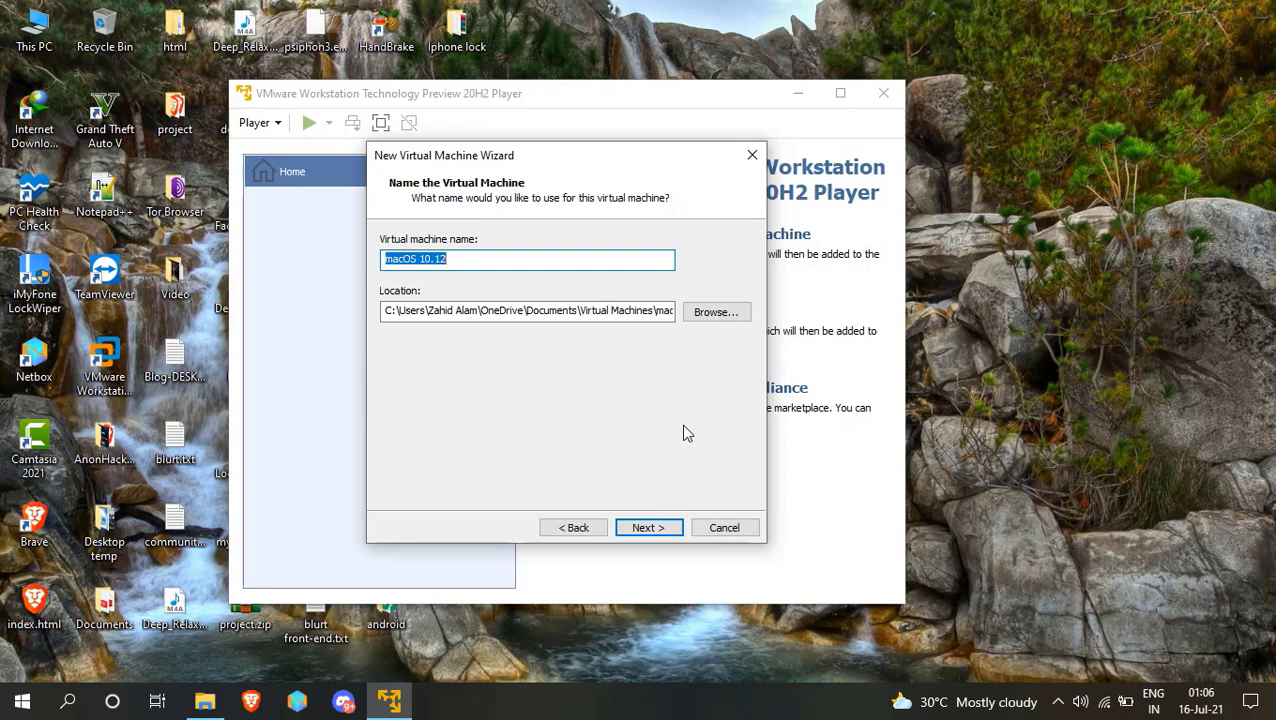
{"action": "left_click", "coordinate": [518, 259]}
{"action": "left_click_drag", "start_coordinate": [518, 259], "coordinate": [421, 262]}
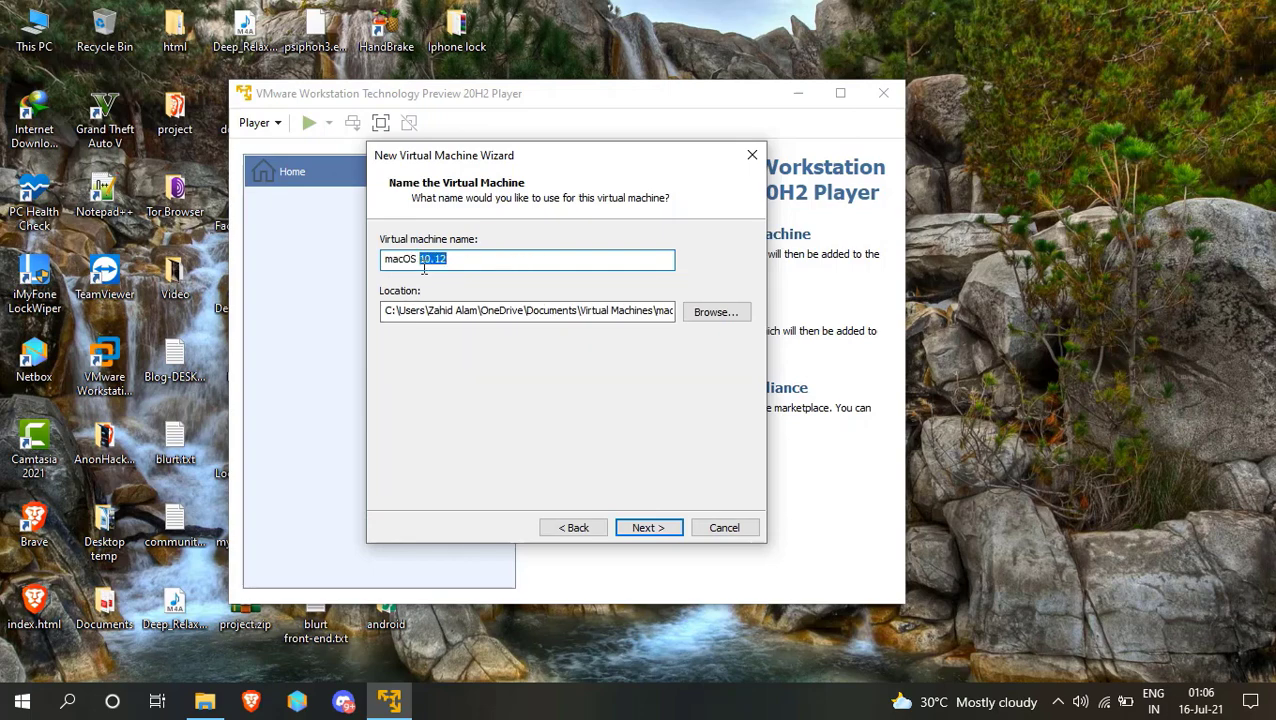
{"action": "type", "text": "Big Sur"}
Store the VM in a new 'macOS big sur' folder under E:\Software\VMware.
{"action": "left_click", "coordinate": [733, 318]}
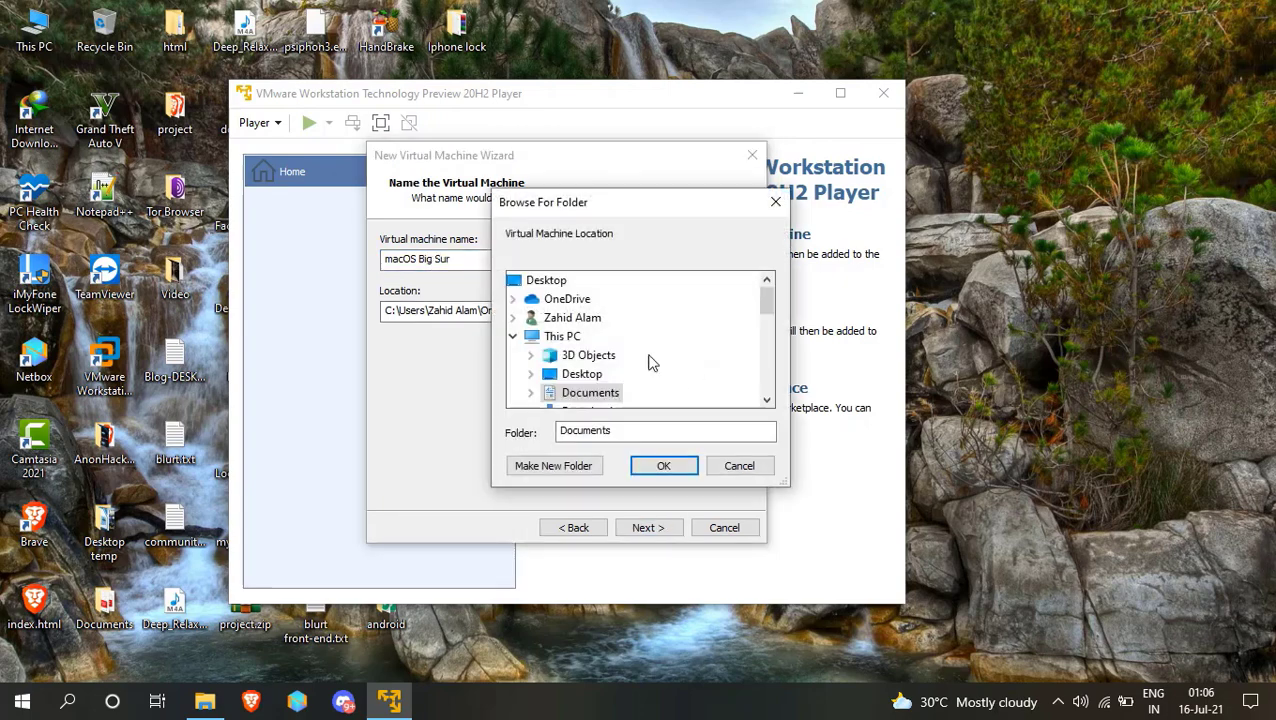
{"action": "scroll", "coordinate": [640, 362], "scroll_direction": "down", "scroll_amount": 2}
{"action": "double_click", "coordinate": [592, 357]}
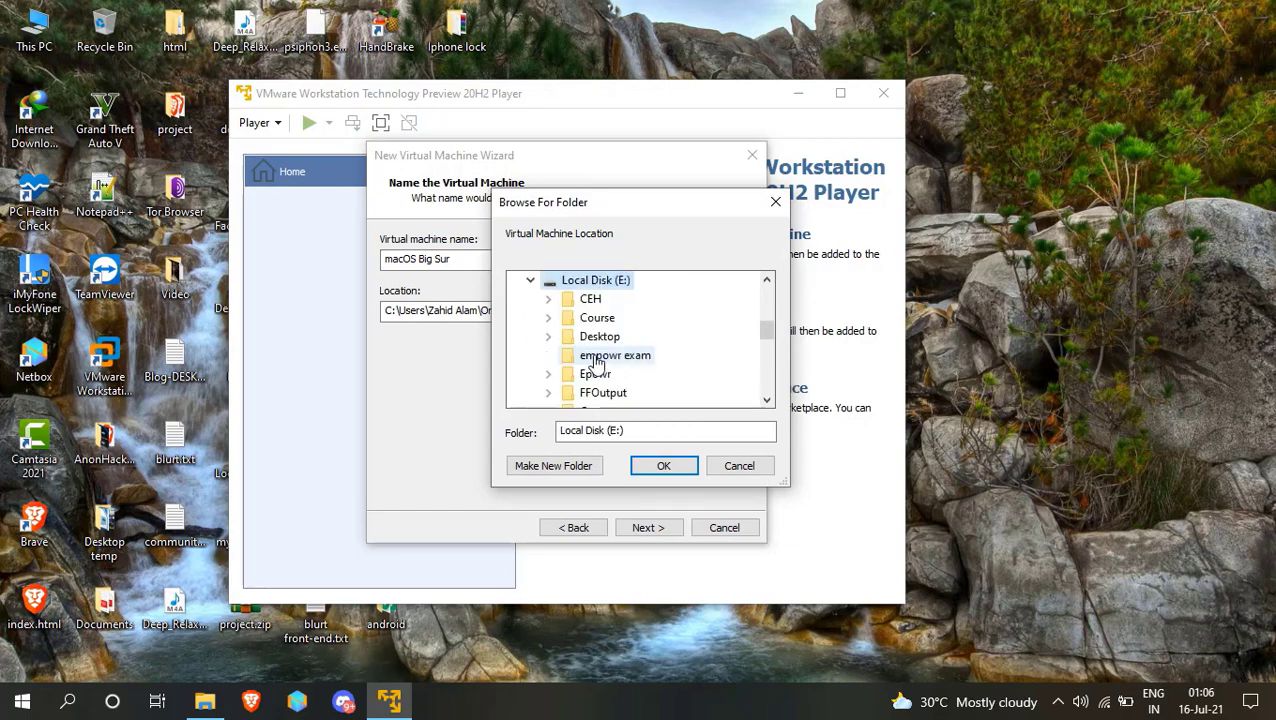
{"action": "scroll", "coordinate": [600, 320], "scroll_direction": "down", "scroll_amount": 5}
{"action": "double_click", "coordinate": [600, 282]}
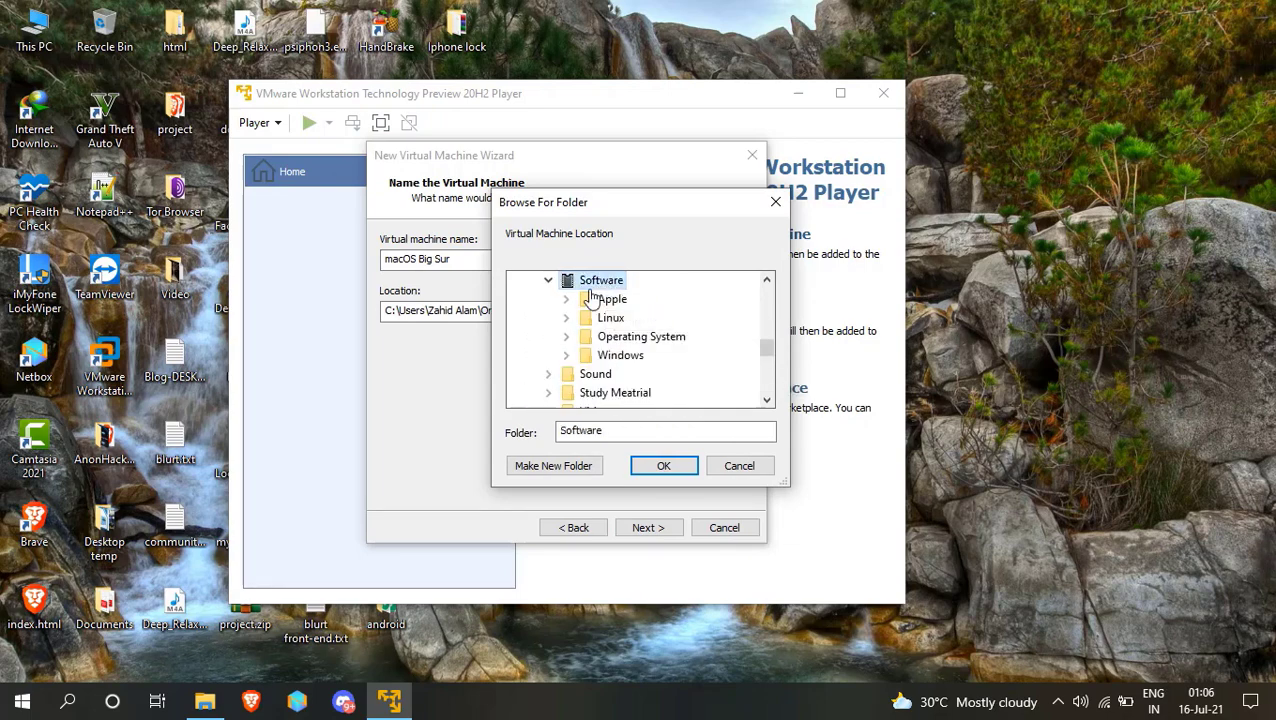
{"action": "double_click", "coordinate": [600, 282]}
{"action": "double_click", "coordinate": [600, 336]}
{"action": "scroll", "coordinate": [668, 382], "scroll_direction": "down", "scroll_amount": 1}
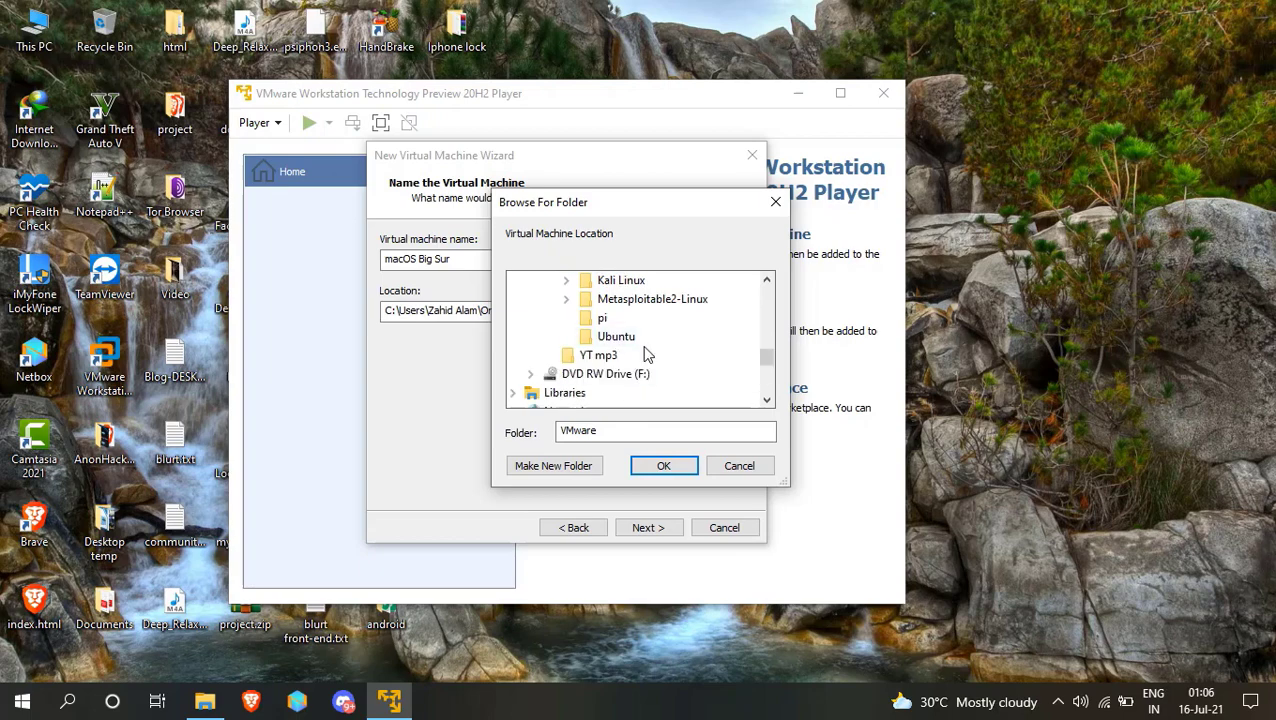
{"action": "left_click", "coordinate": [554, 468]}
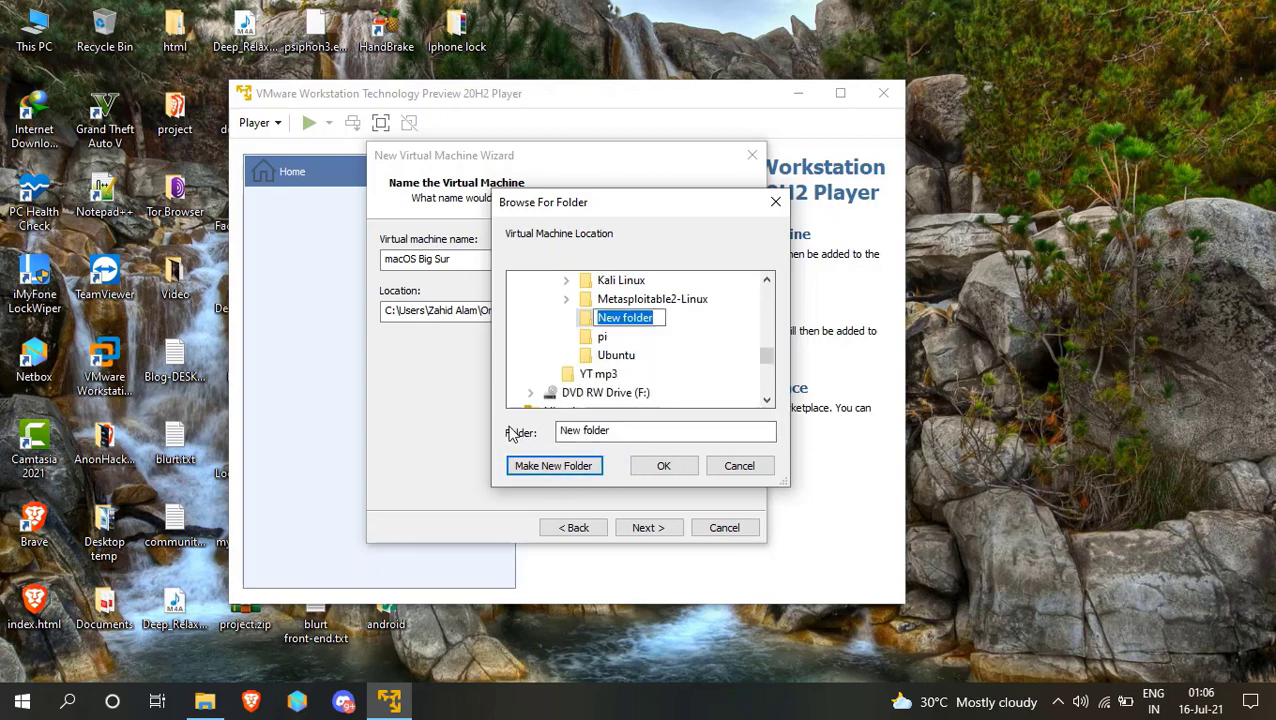
{"action": "type", "text": "macOS "}
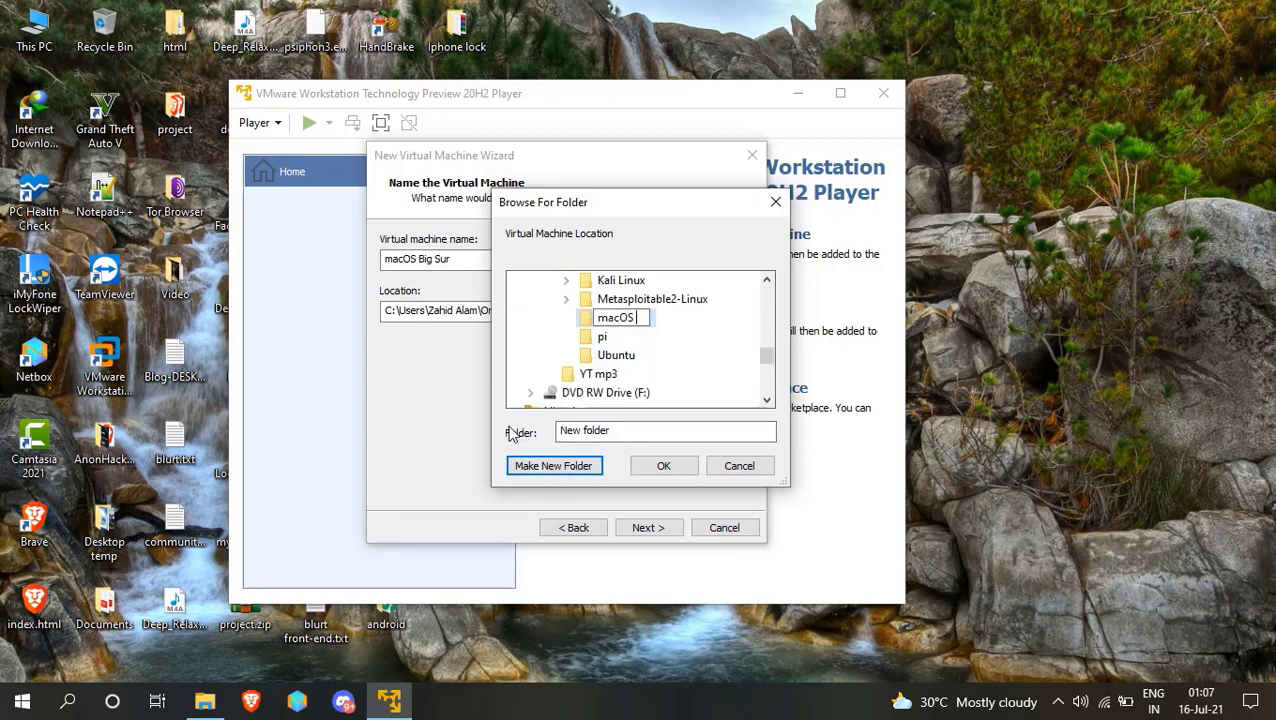
{"action": "type", "text": "big su"}
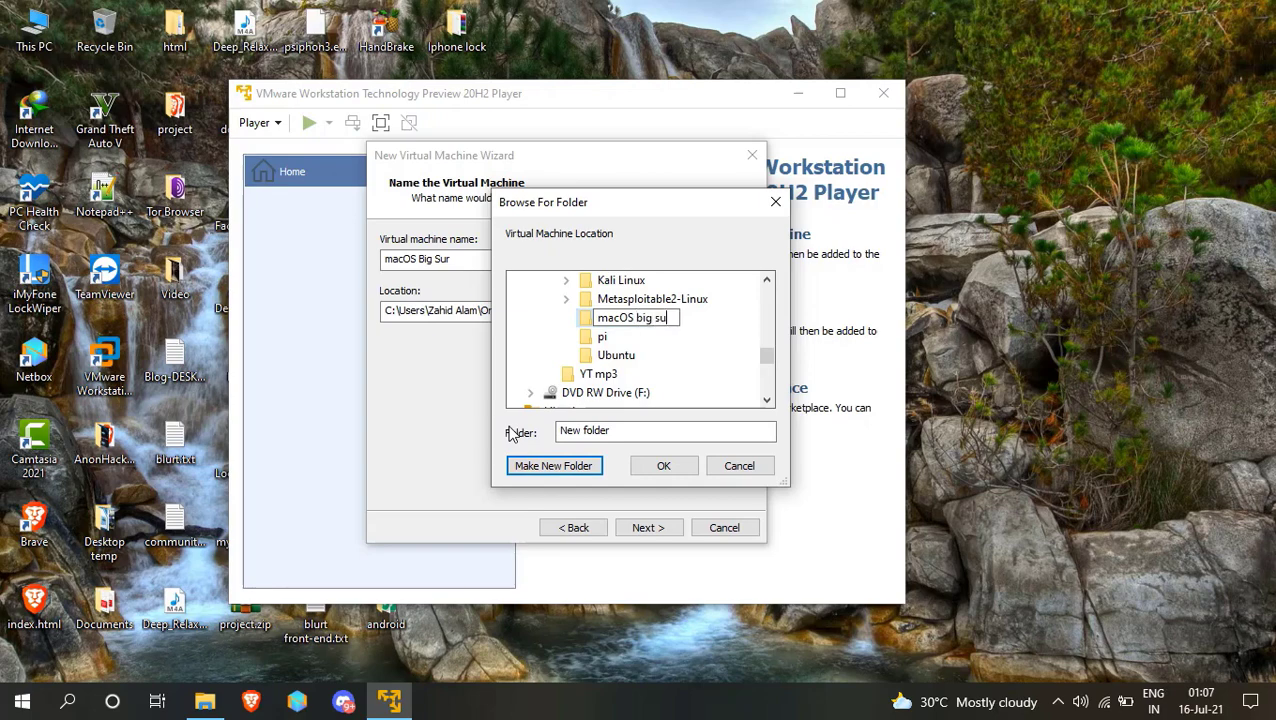
{"action": "type", "text": "r"}
{"action": "left_click", "coordinate": [710, 322]}
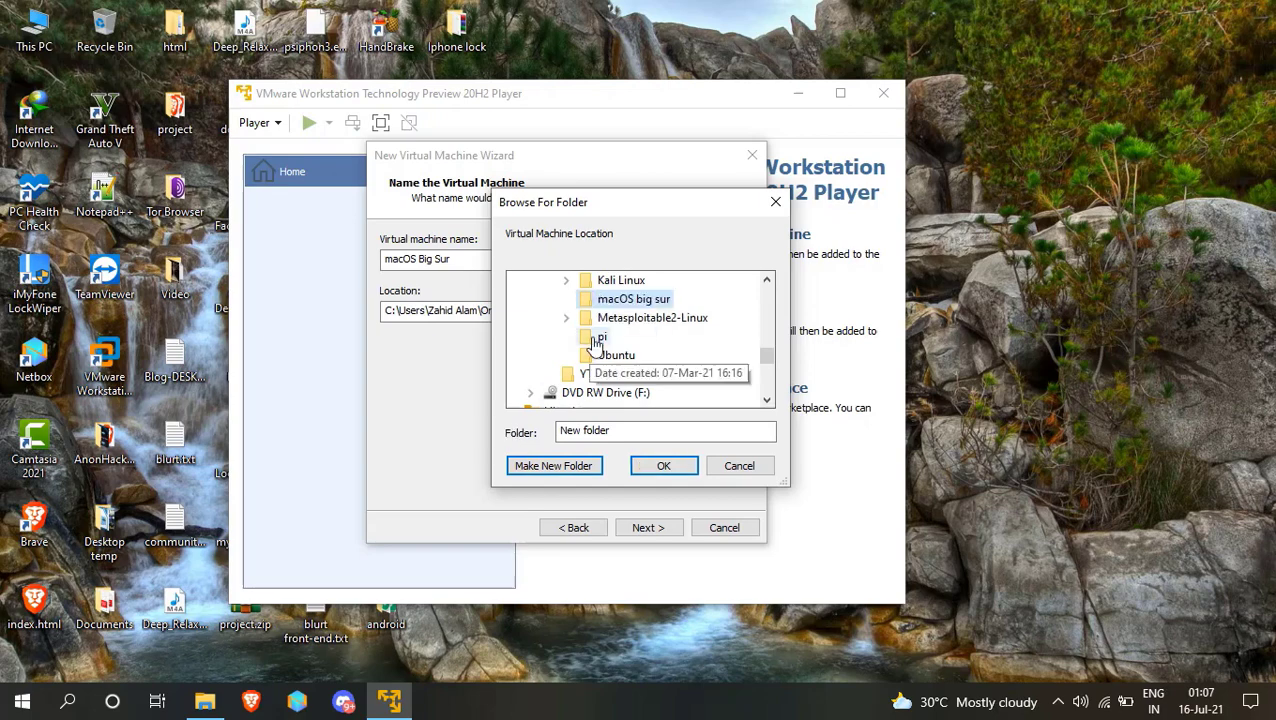
{"action": "left_click", "coordinate": [663, 465]}
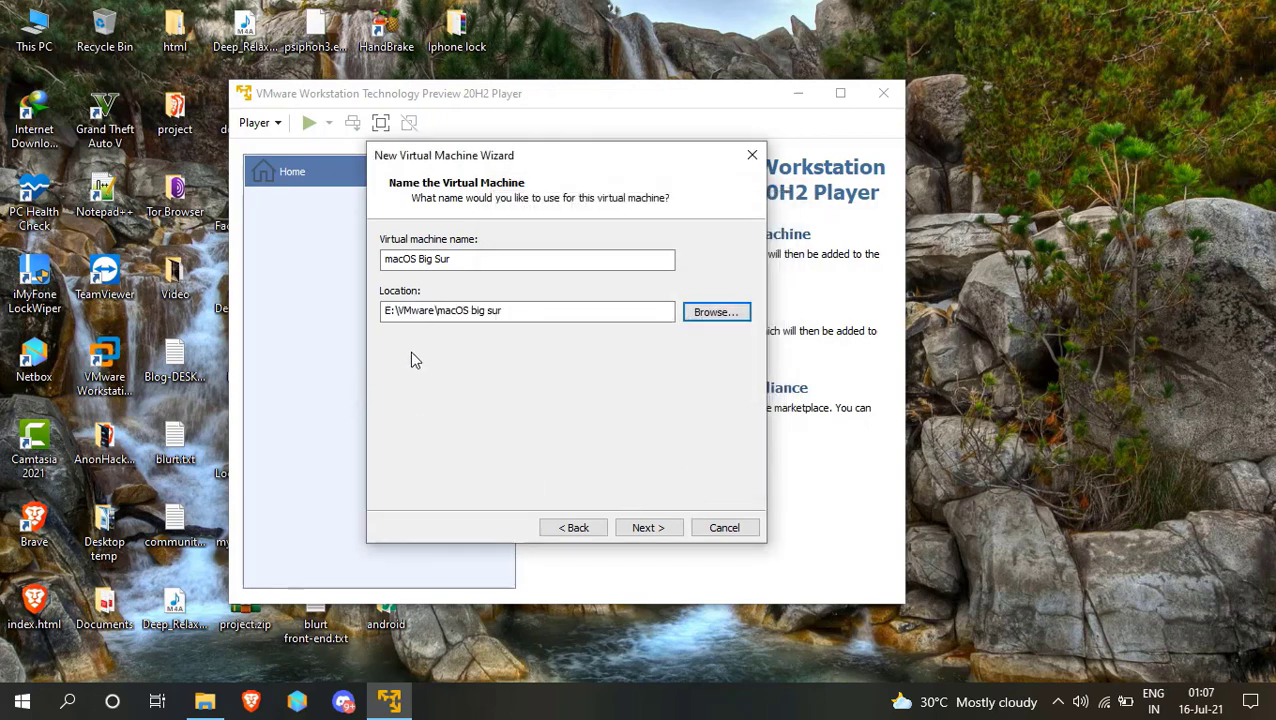
Give the VM a 100 GB disk stored as a single file and reach the summary.
{"action": "left_click", "coordinate": [650, 528]}
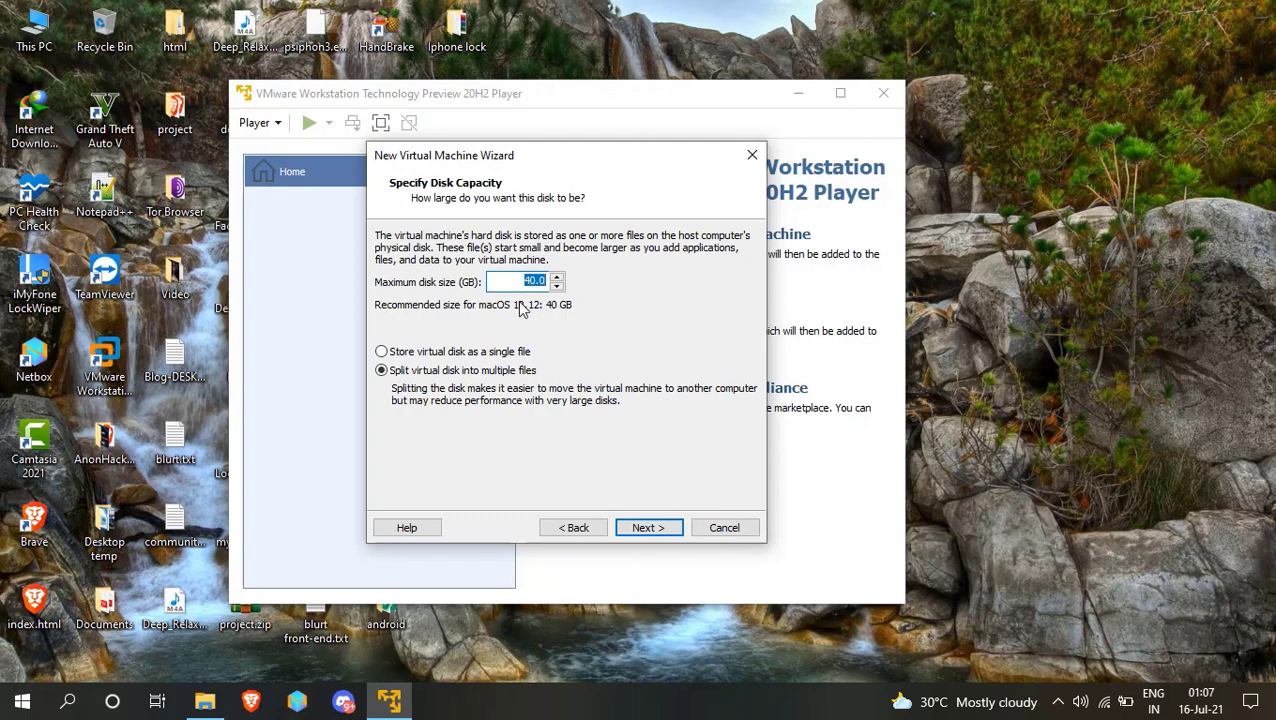
{"action": "type", "text": "100"}
{"action": "left_click", "coordinate": [407, 354]}
{"action": "left_click", "coordinate": [664, 528]}
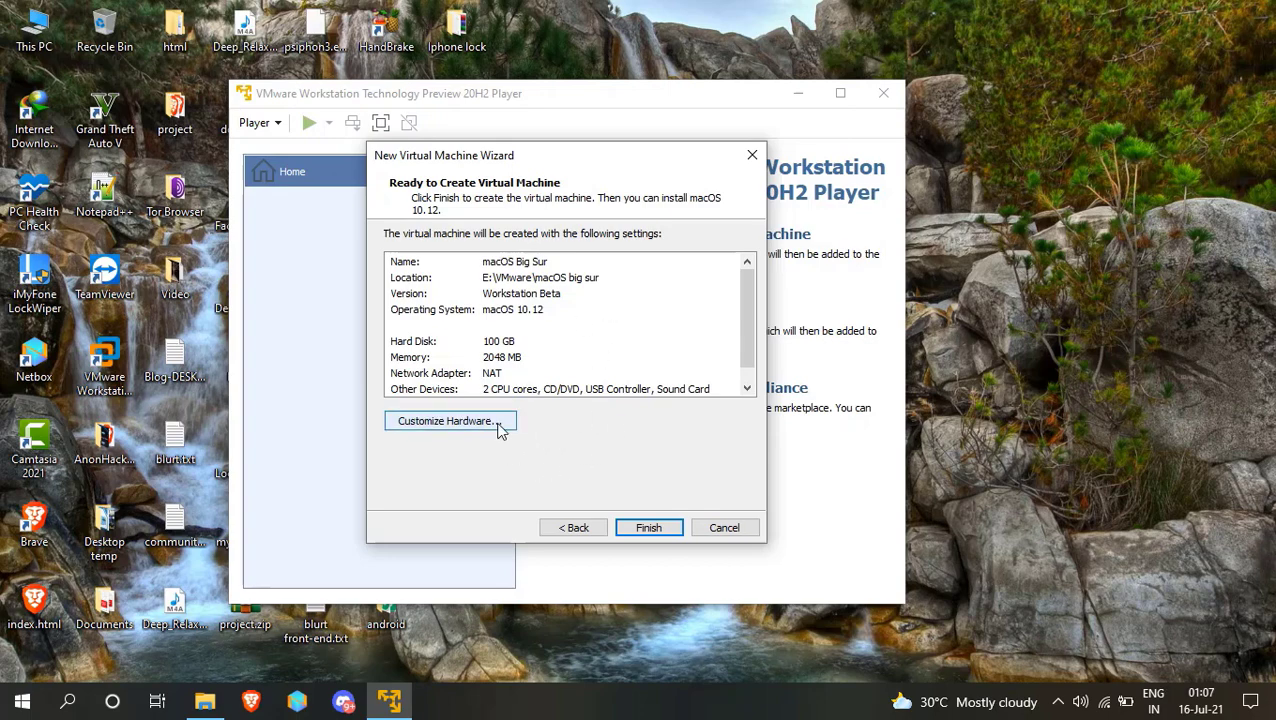
Customize hardware to 4096 MB memory, 4 processor cores, and USB 2.0 showing all USB input devices.
{"action": "left_click", "coordinate": [484, 424]}
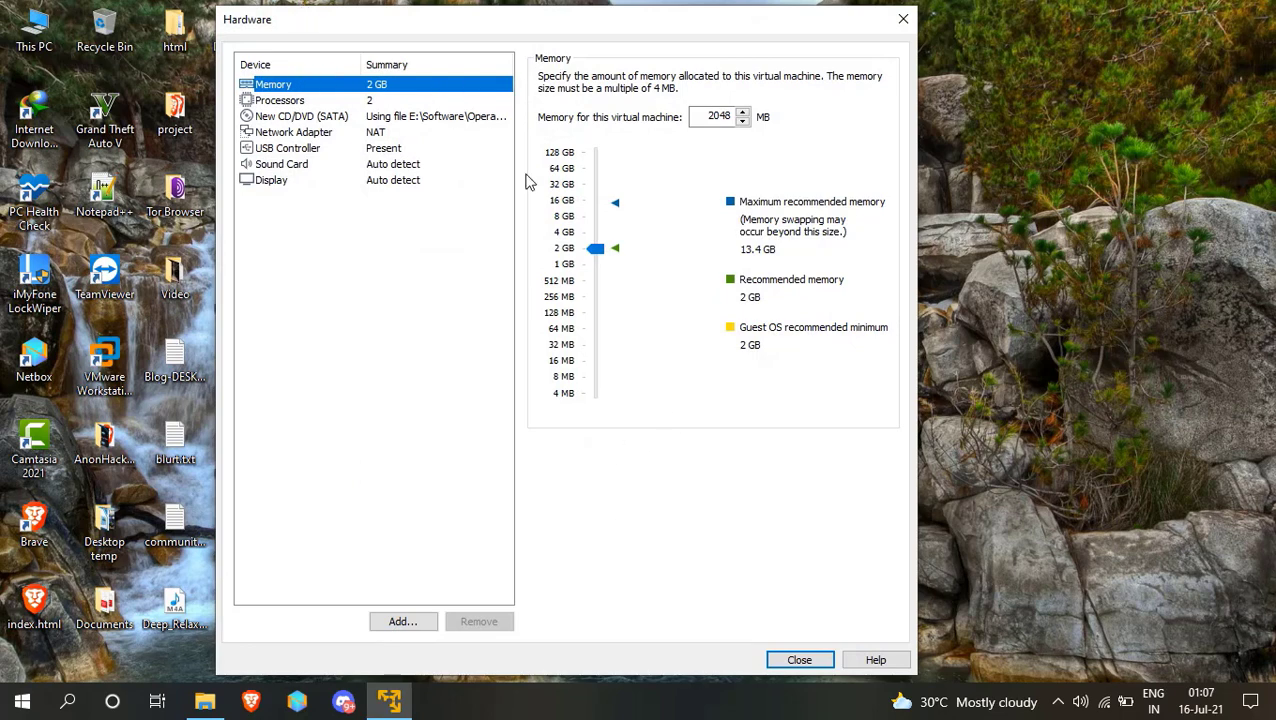
{"action": "left_click_drag", "start_coordinate": [595, 249], "coordinate": [597, 232]}
{"action": "left_click", "coordinate": [299, 103]}
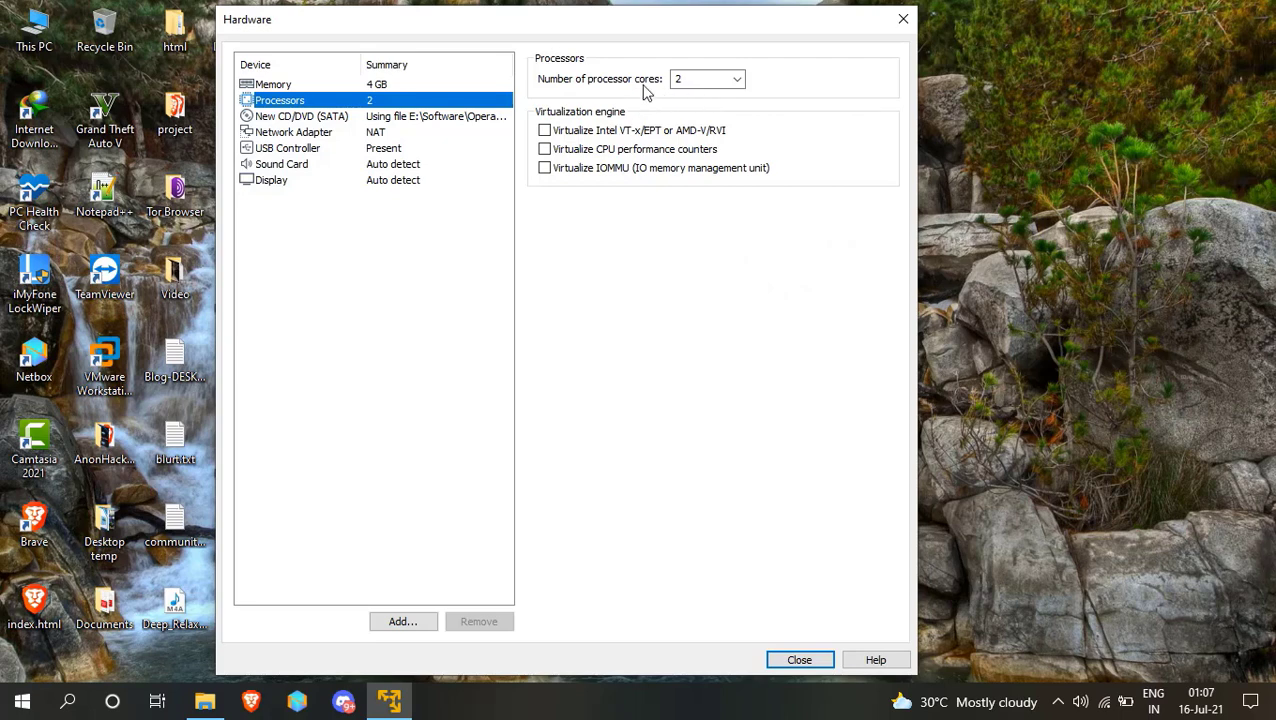
{"action": "left_click", "coordinate": [740, 79]}
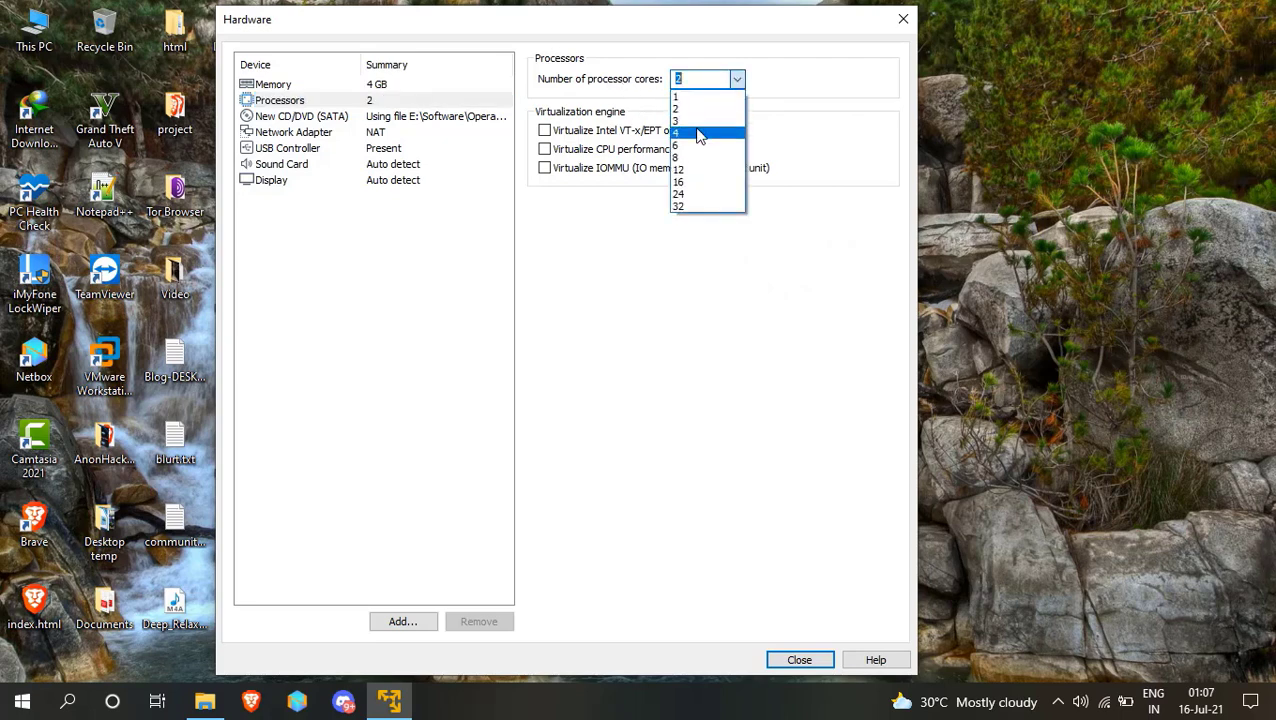
{"action": "left_click", "coordinate": [699, 134]}
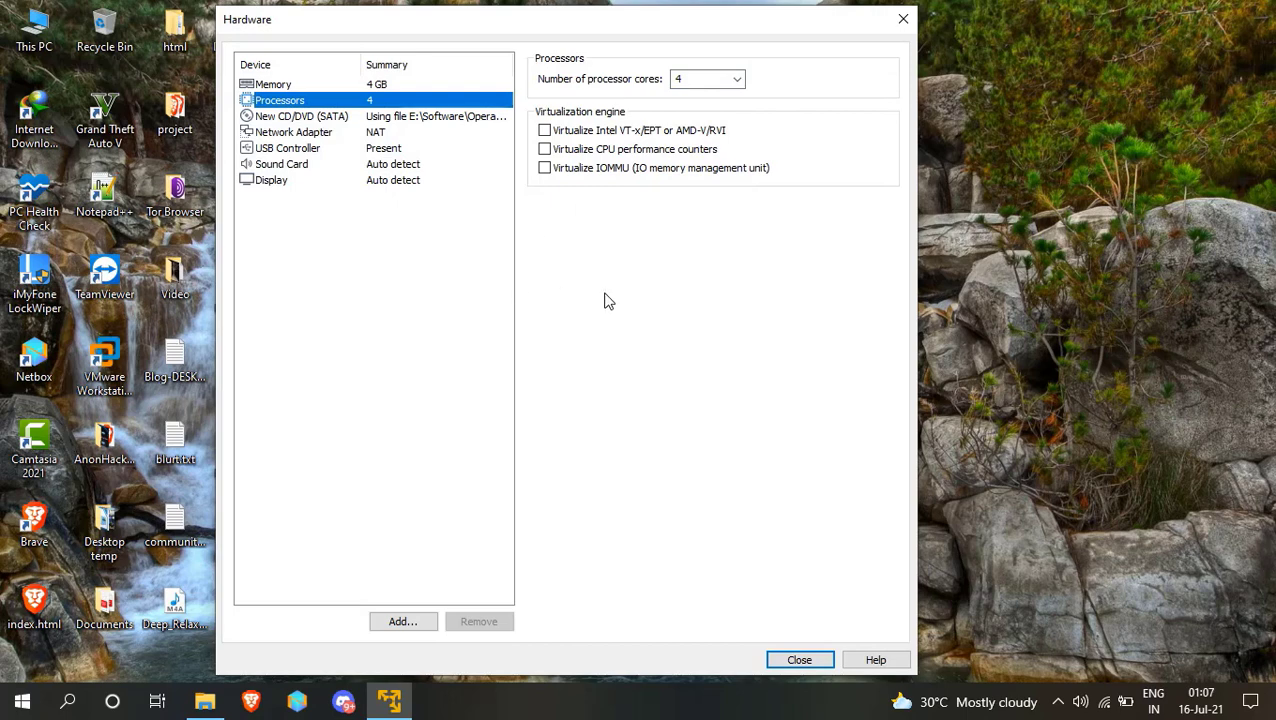
{"action": "left_click", "coordinate": [321, 150]}
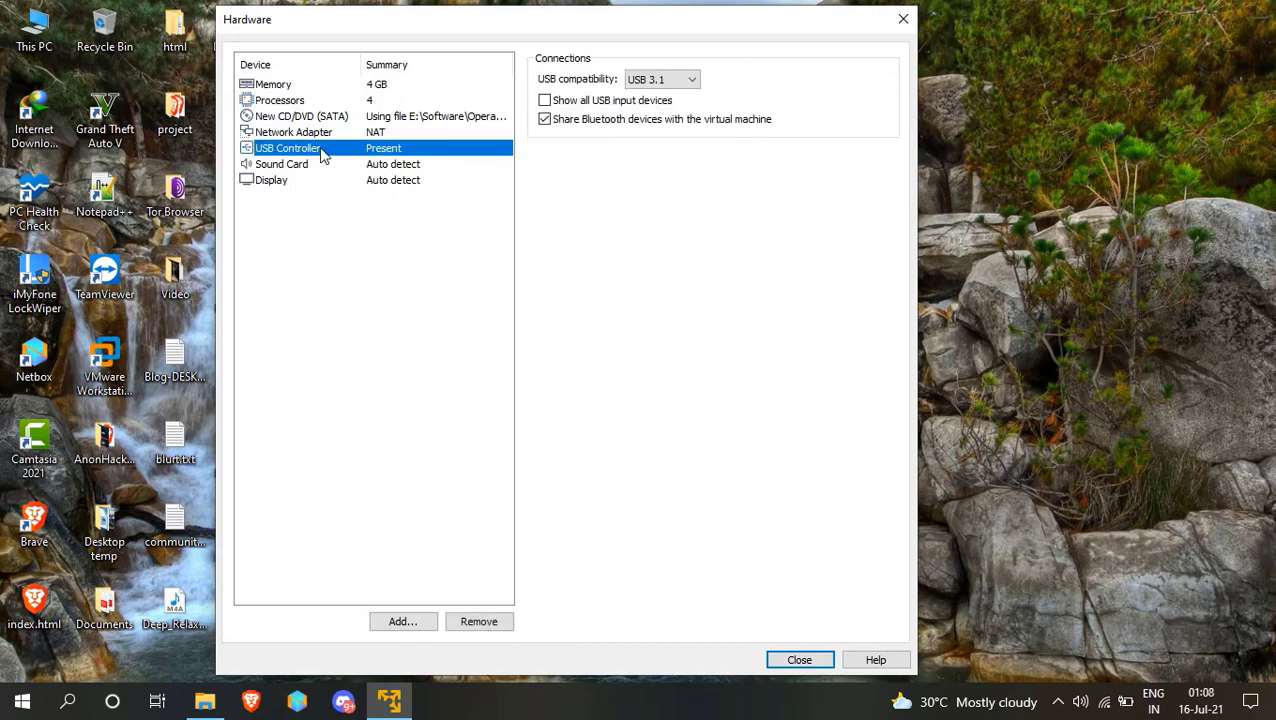
{"action": "left_click", "coordinate": [670, 80]}
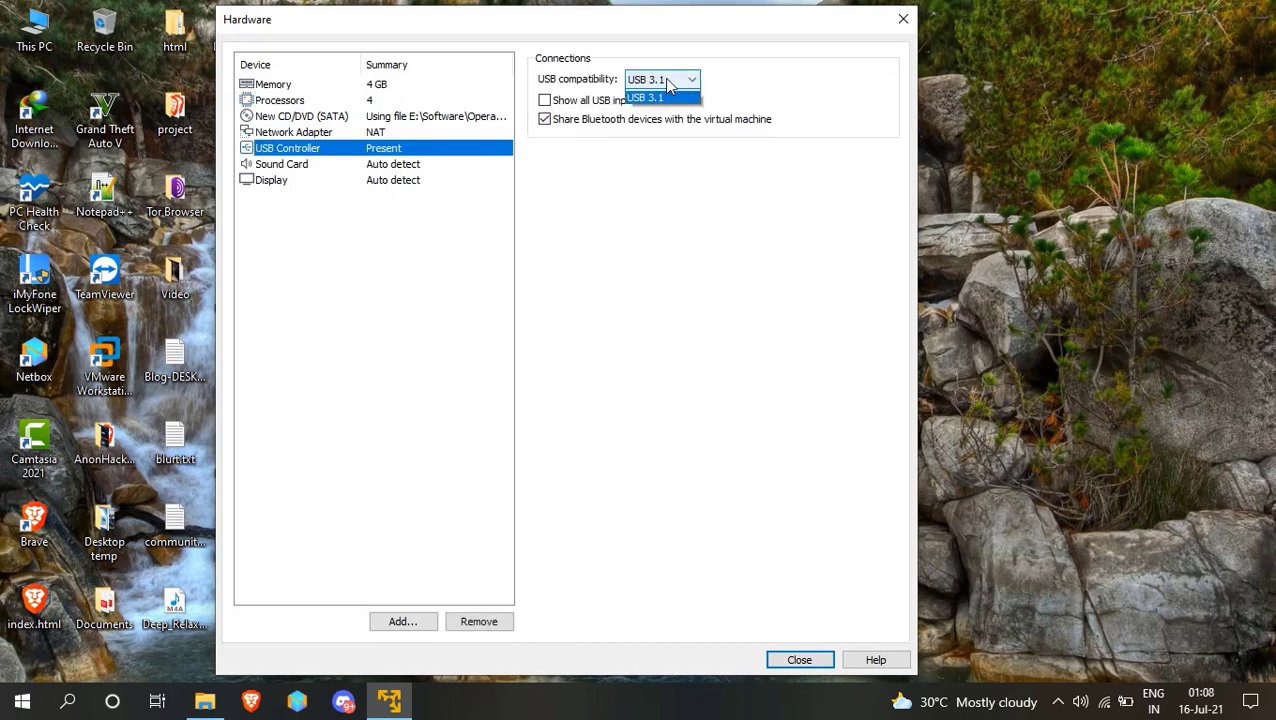
{"action": "left_click", "coordinate": [665, 108]}
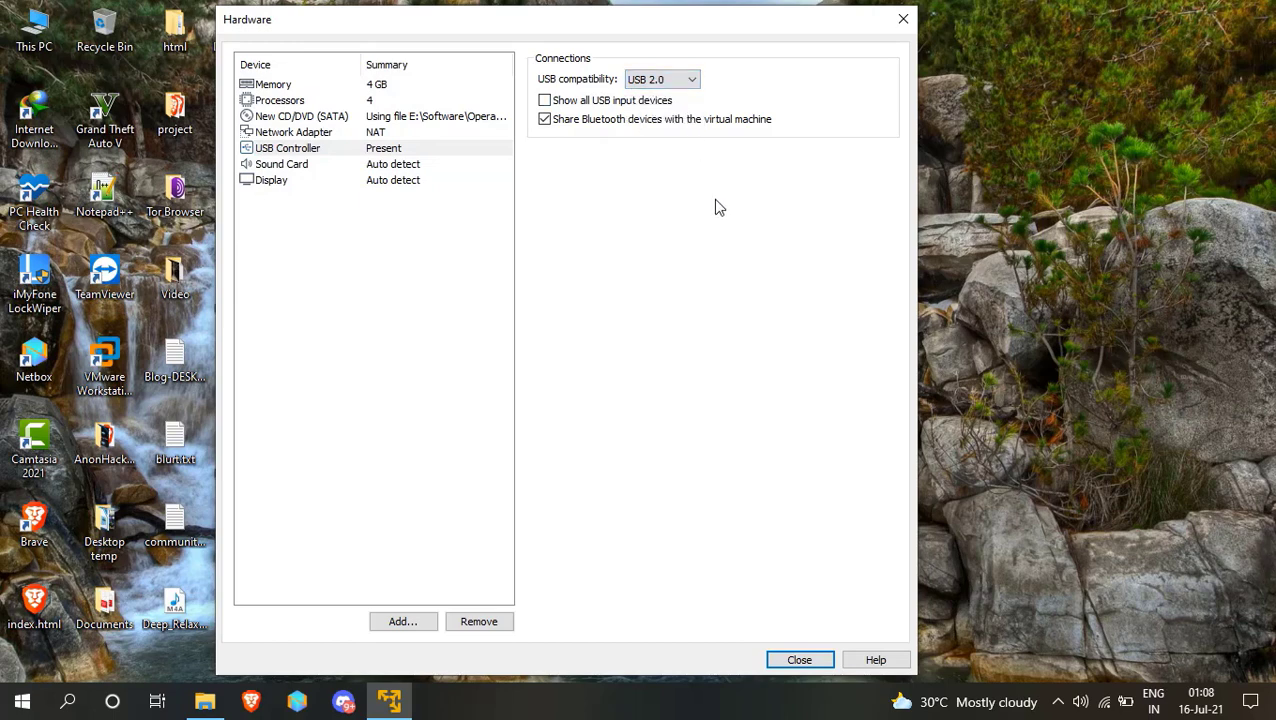
{"action": "left_click", "coordinate": [627, 103]}
{"action": "left_click", "coordinate": [810, 662]}
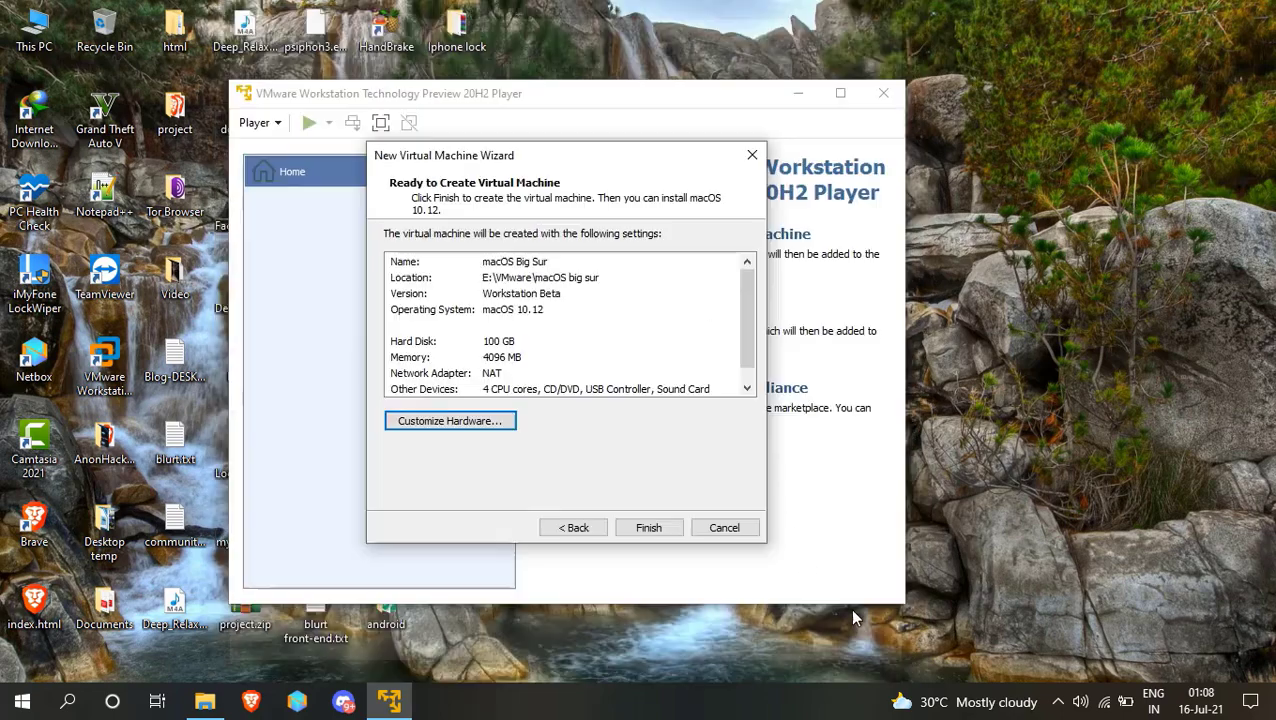
Finish creating the macOS Big Sur VM, power it on, and dismiss the side-channel mitigations hint.
{"action": "left_click", "coordinate": [655, 531]}
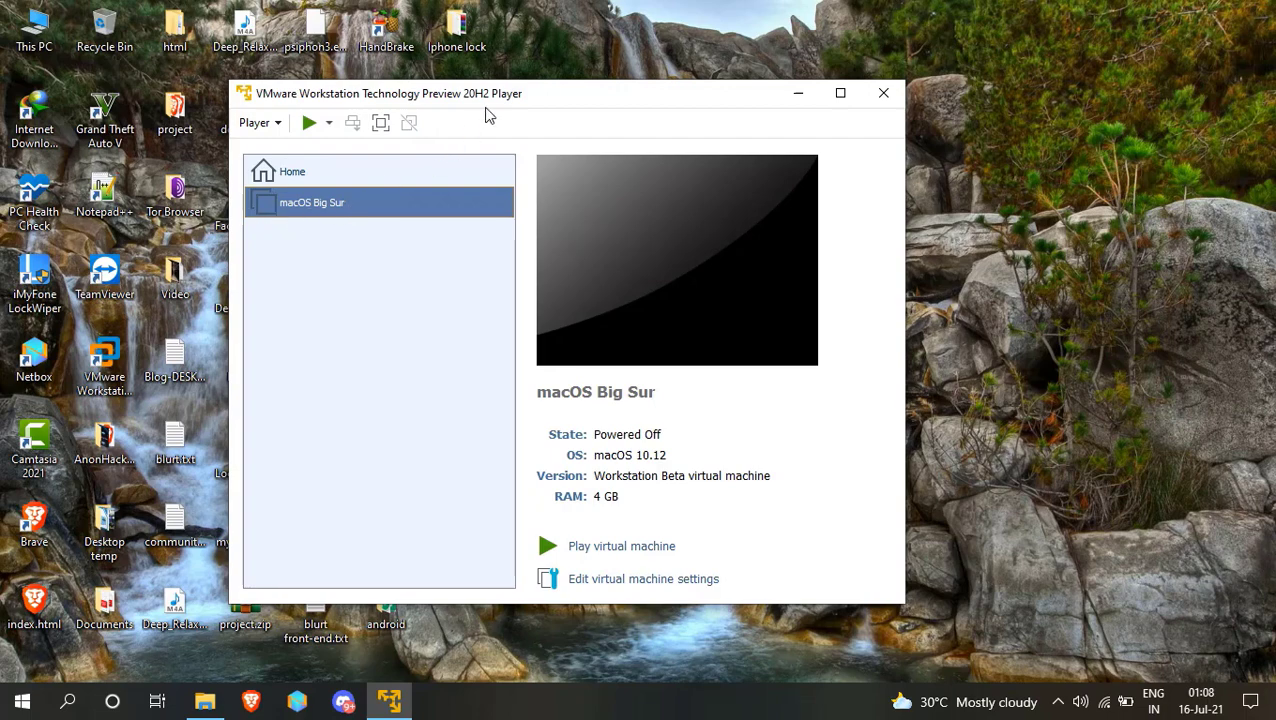
{"action": "left_click", "coordinate": [309, 124]}
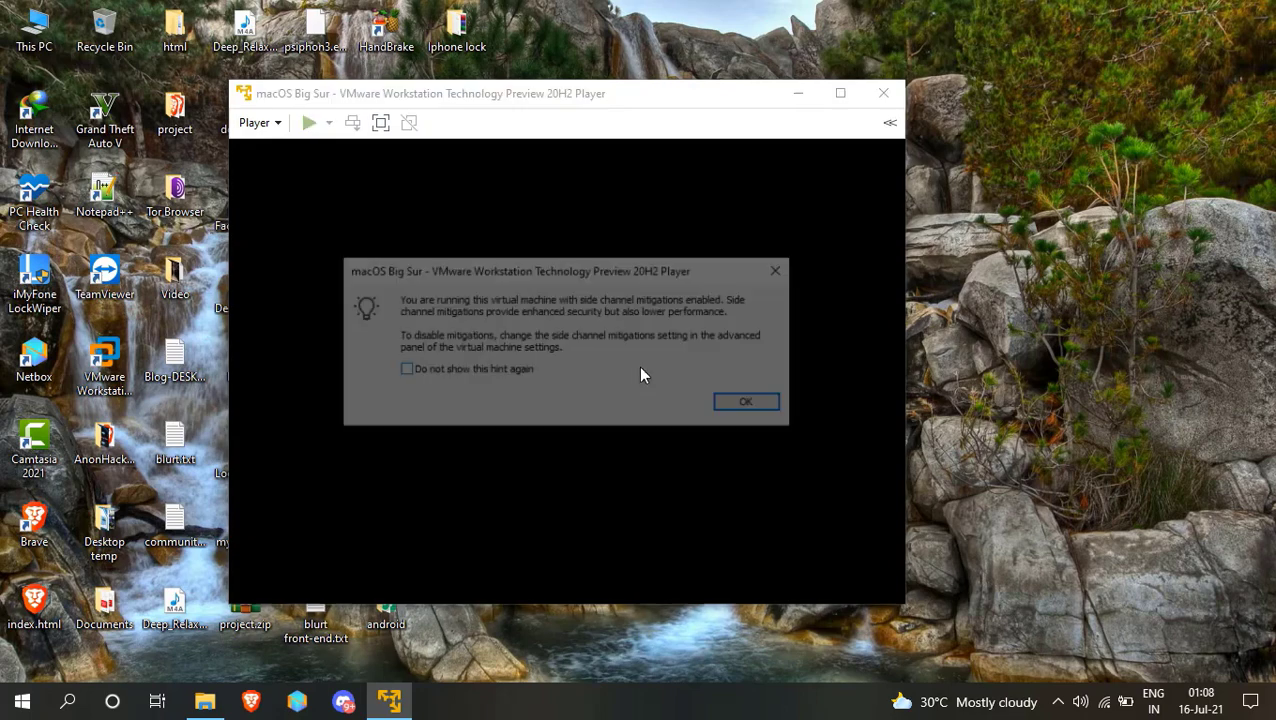
{"action": "left_click", "coordinate": [752, 404]}
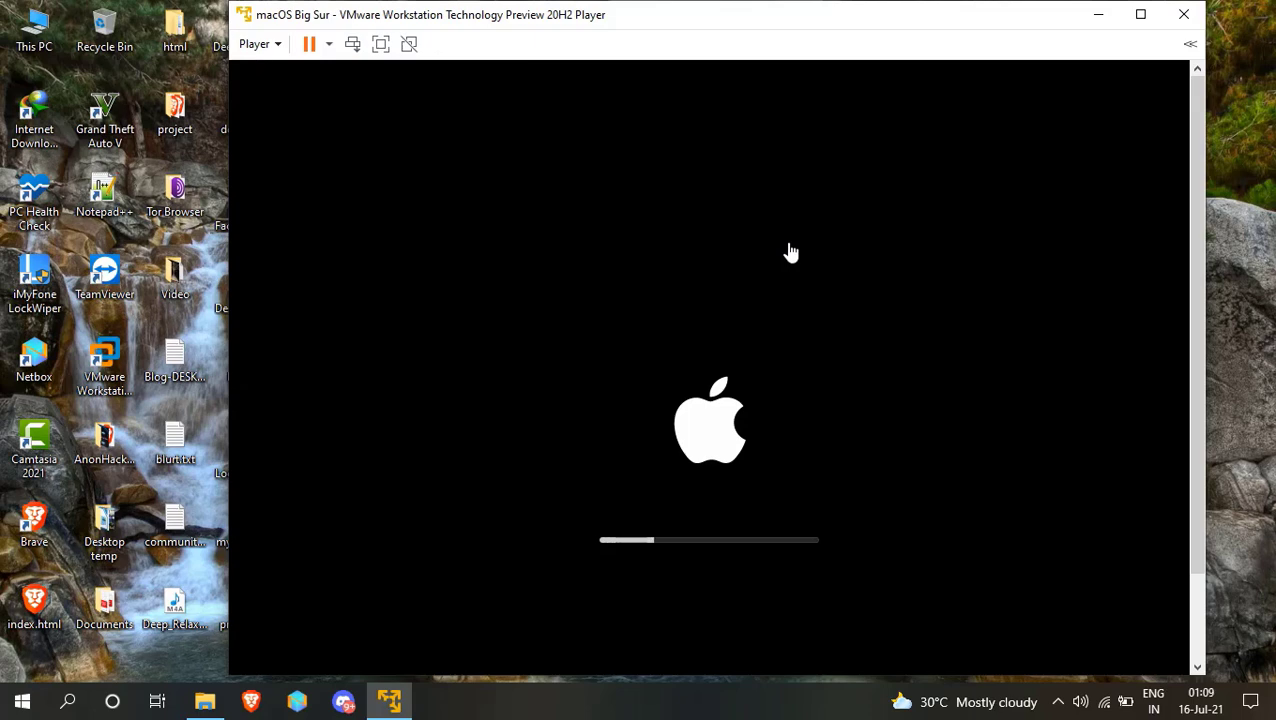
Give the VM input focus and continue past the language page with English selected.
{"action": "left_click", "coordinate": [790, 253]}
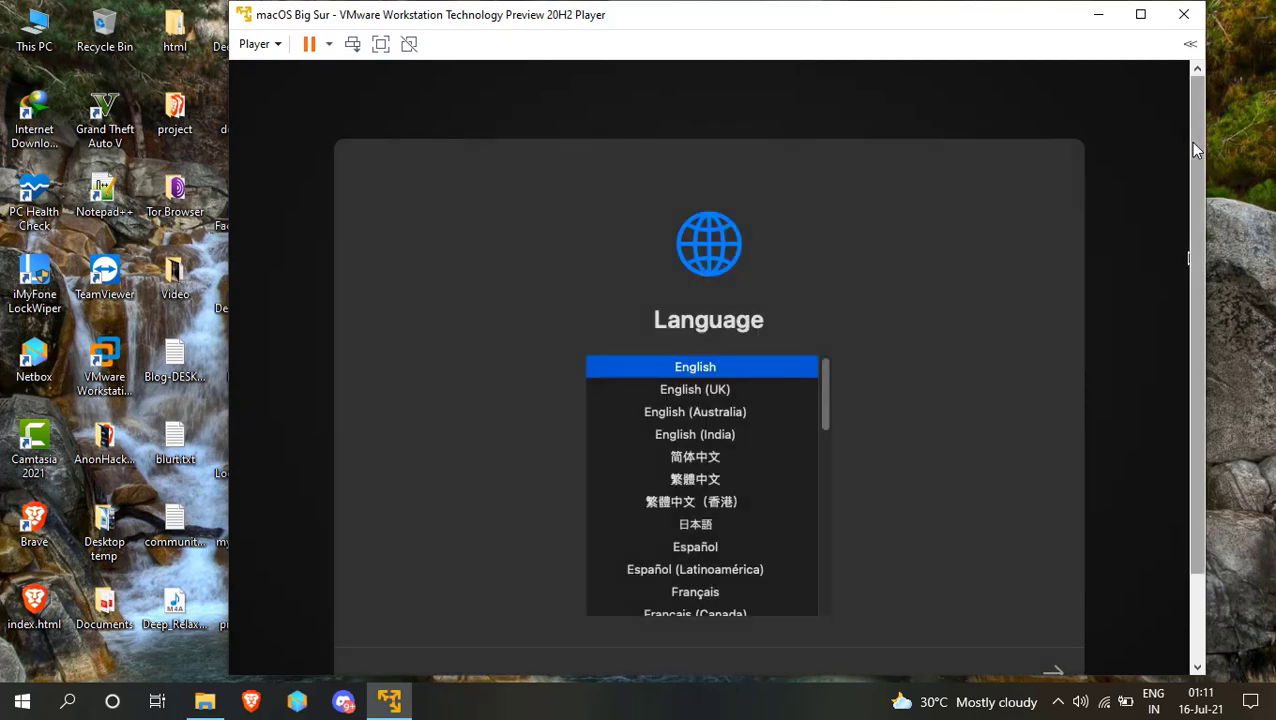
{"action": "scroll", "coordinate": [1198, 188], "scroll_direction": "down", "scroll_amount": 2}
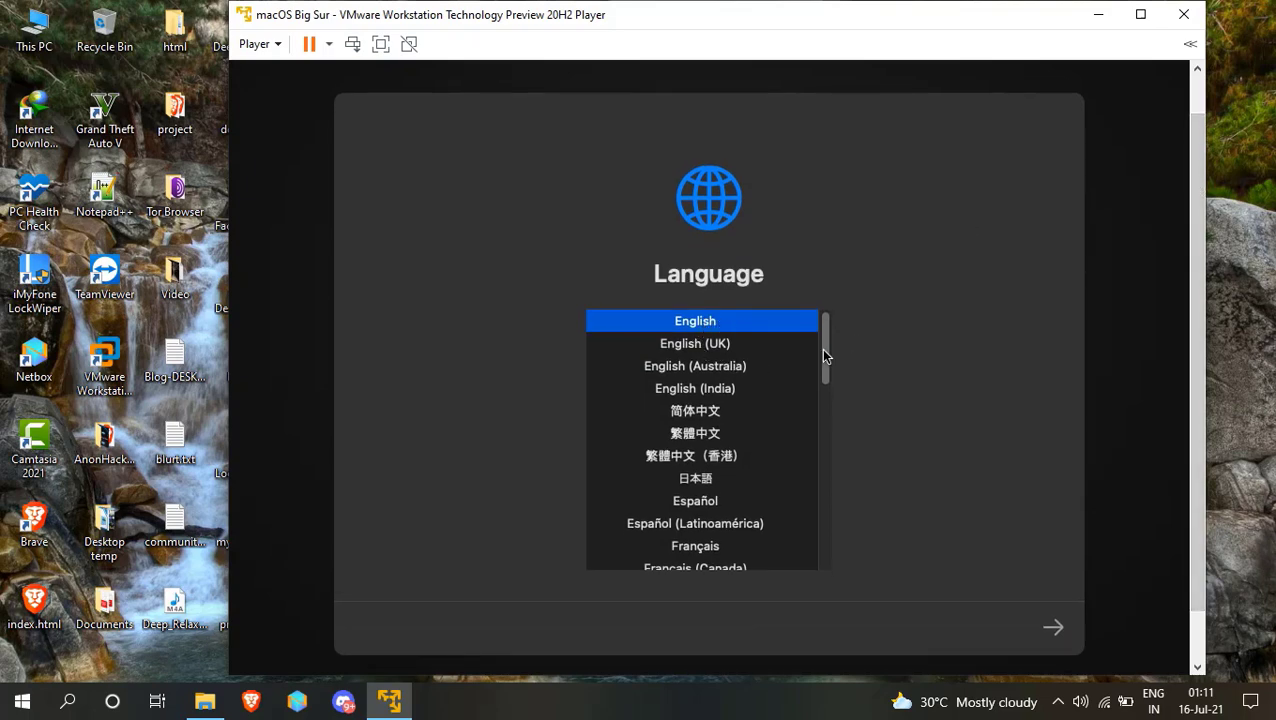
{"action": "left_click", "coordinate": [1056, 630]}
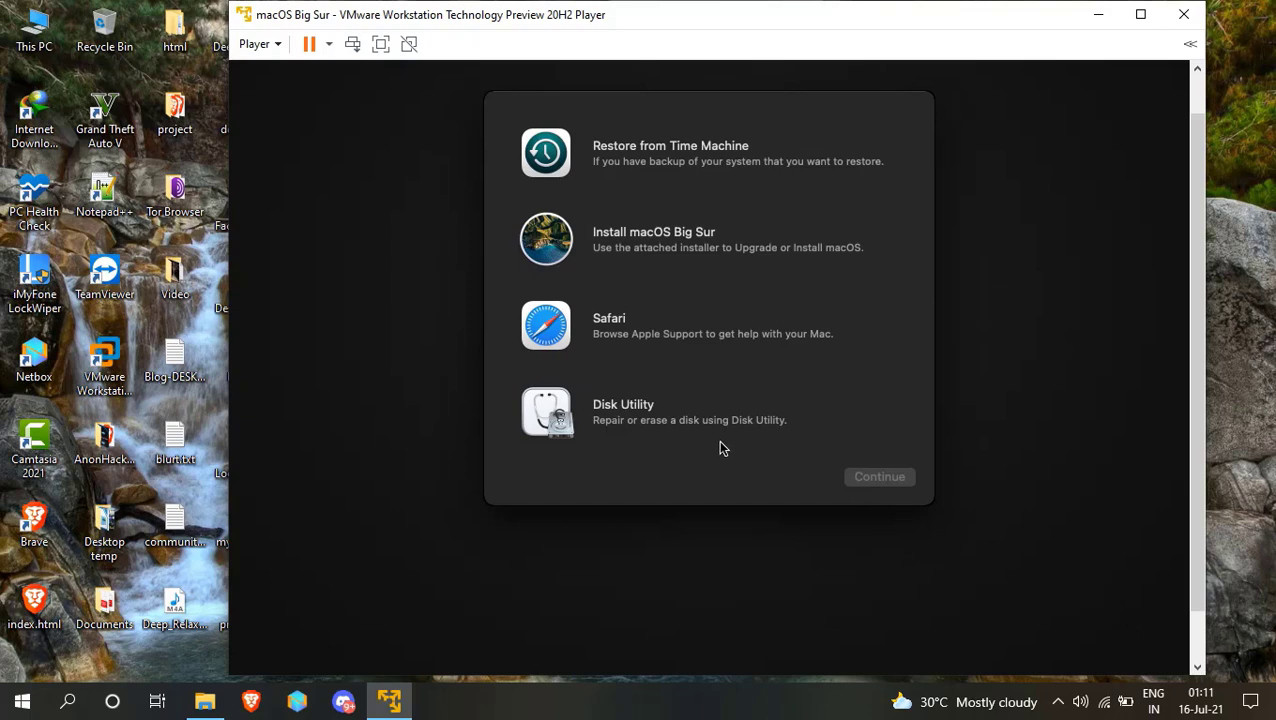
In Disk Utility, erase the VMware Virtual SATA Hard Drive Media as a volume named macOS, then quit.
{"action": "left_click", "coordinate": [698, 416]}
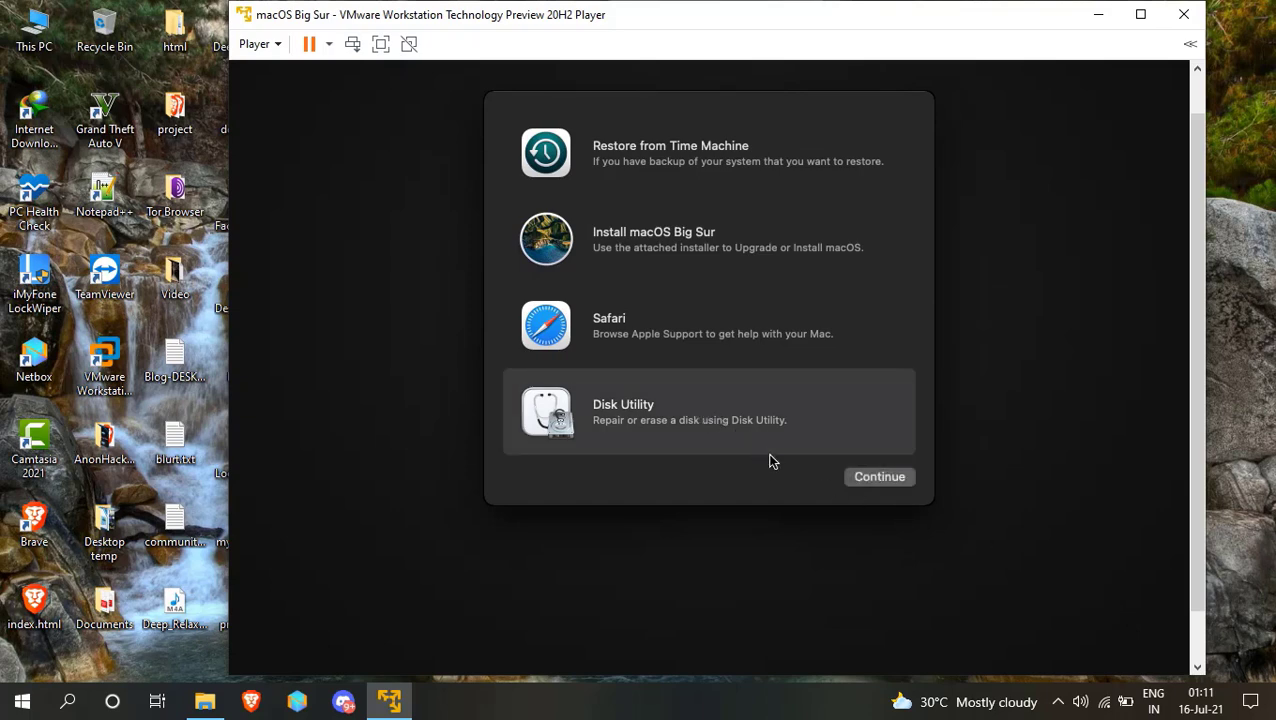
{"action": "left_click", "coordinate": [882, 477]}
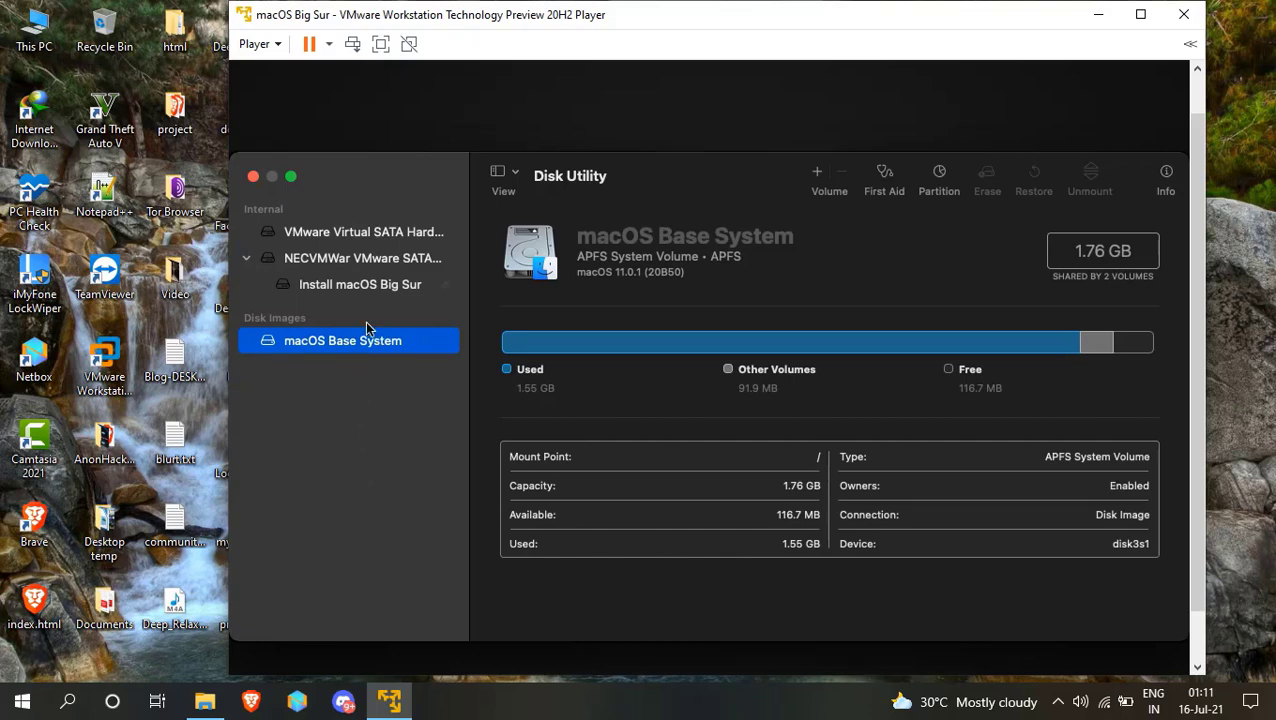
{"action": "left_click", "coordinate": [359, 229]}
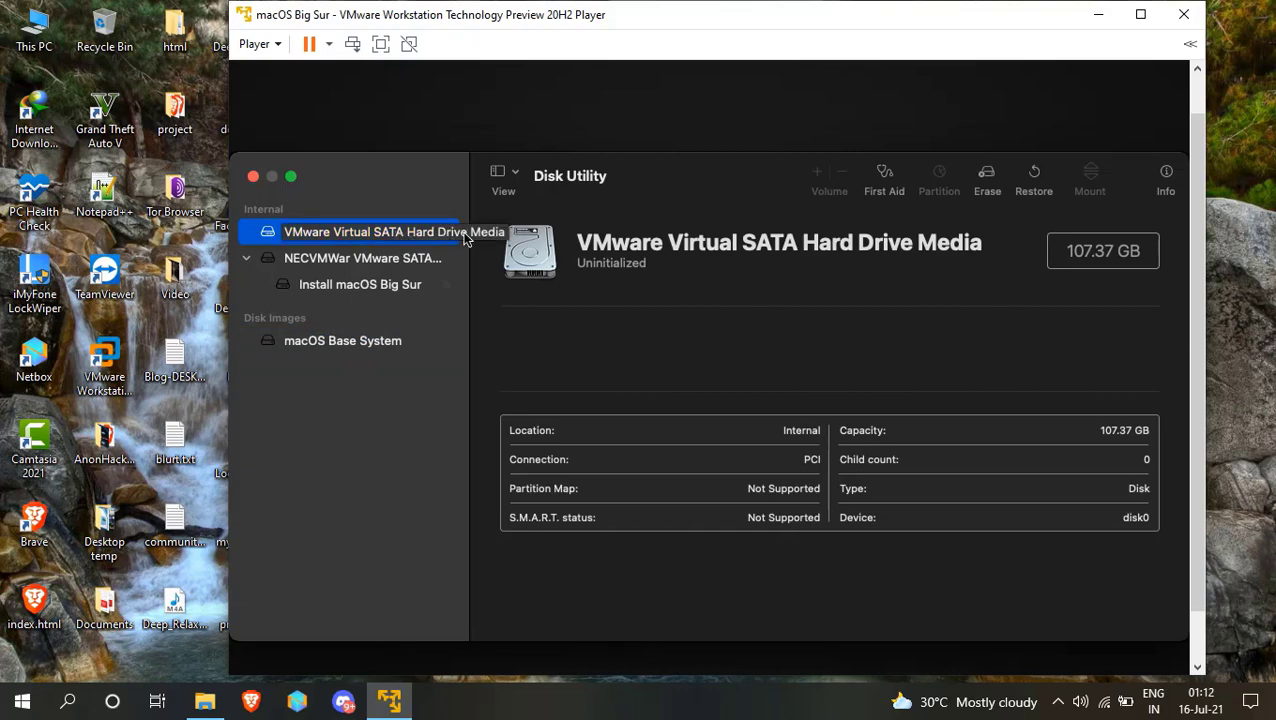
{"action": "left_click", "coordinate": [988, 180]}
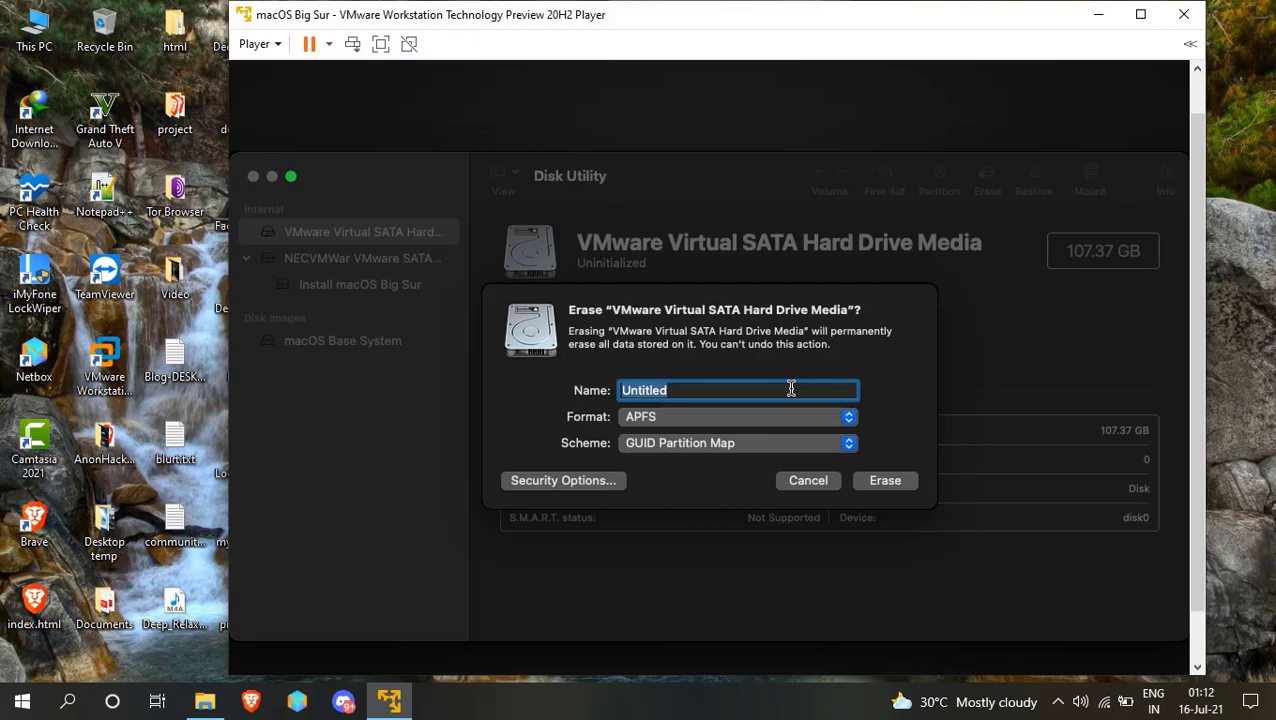
{"action": "type", "text": "macOS"}
{"action": "left_click", "coordinate": [903, 482]}
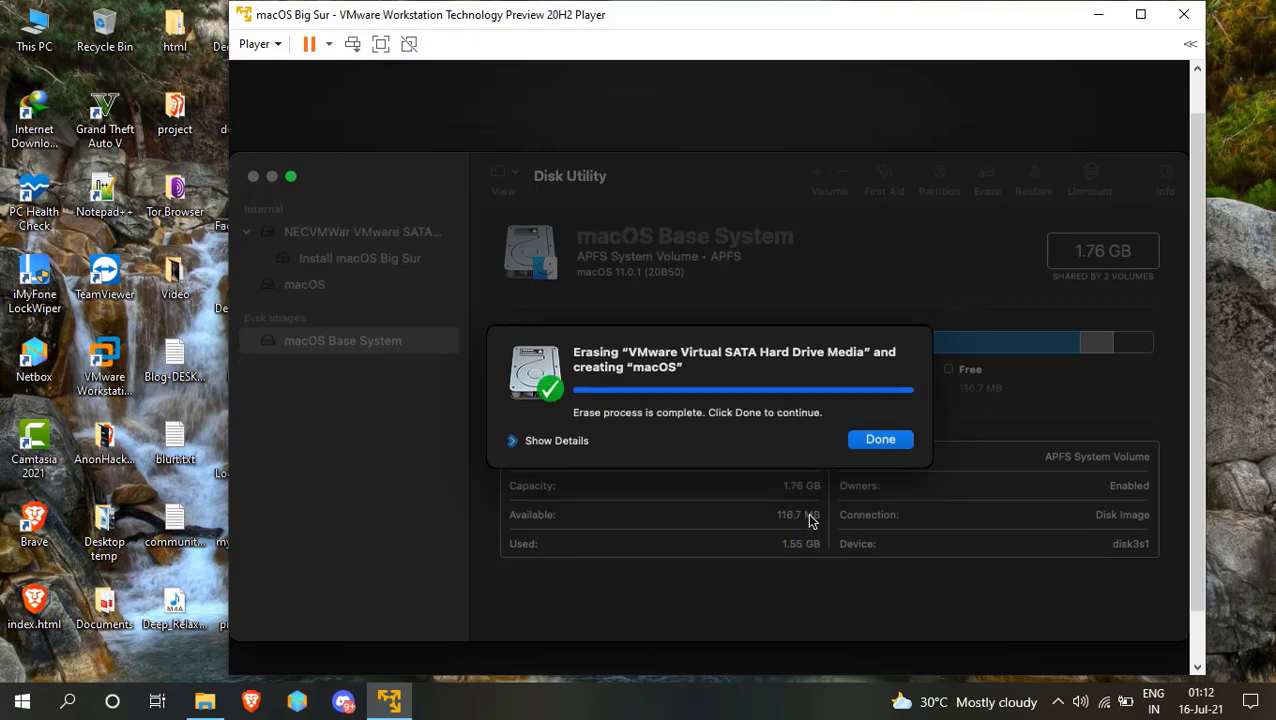
{"action": "left_click", "coordinate": [879, 443]}
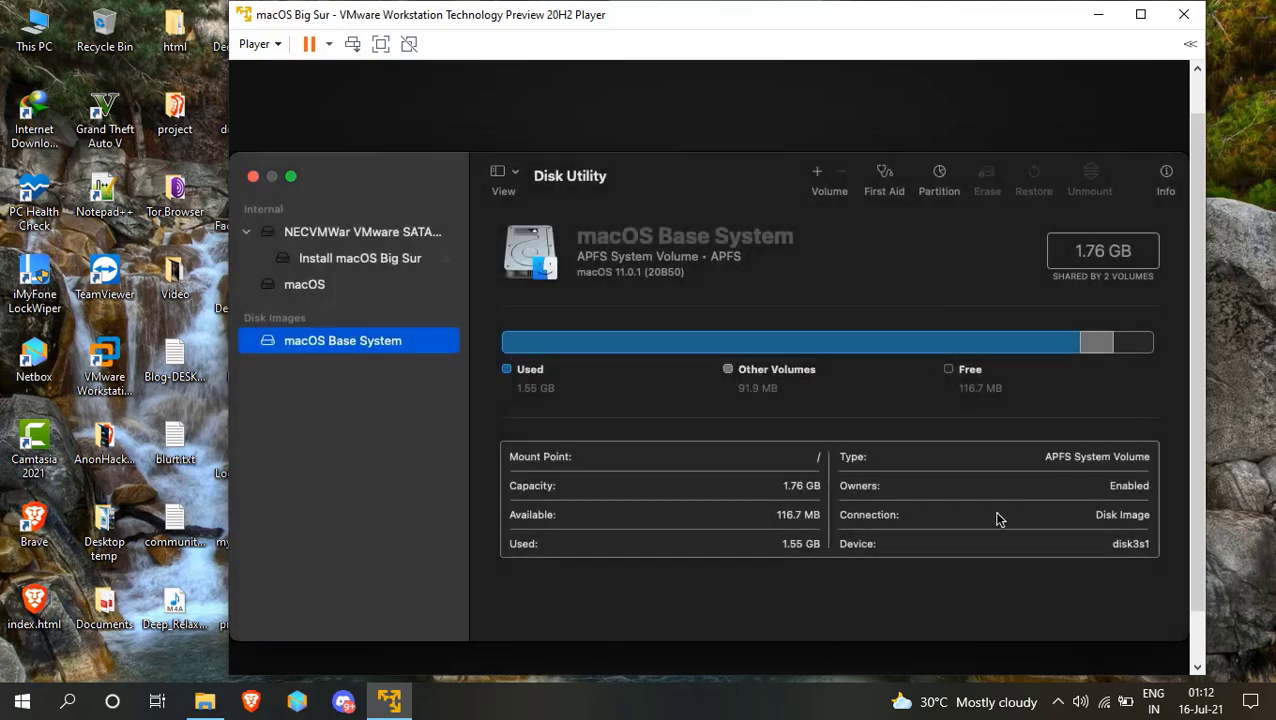
{"action": "left_click", "coordinate": [254, 177]}
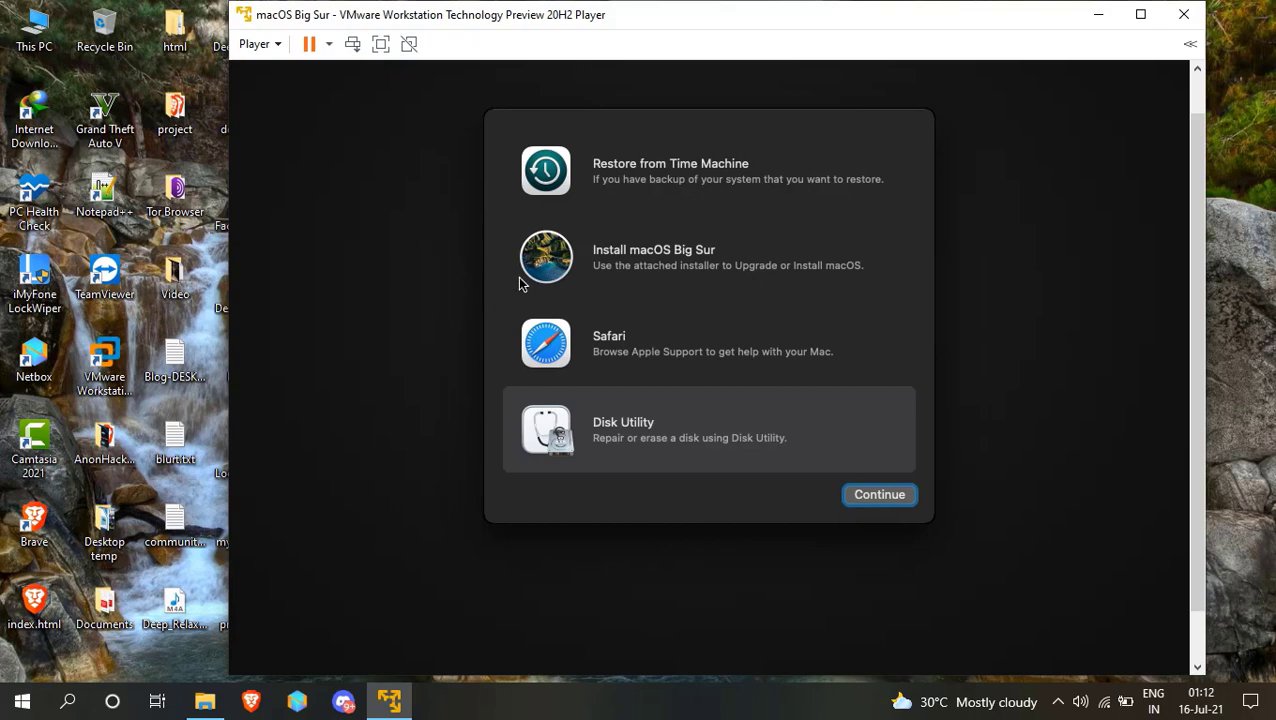
Launch the Install macOS Big Sur option and continue past the installer welcome.
{"action": "left_click", "coordinate": [643, 262]}
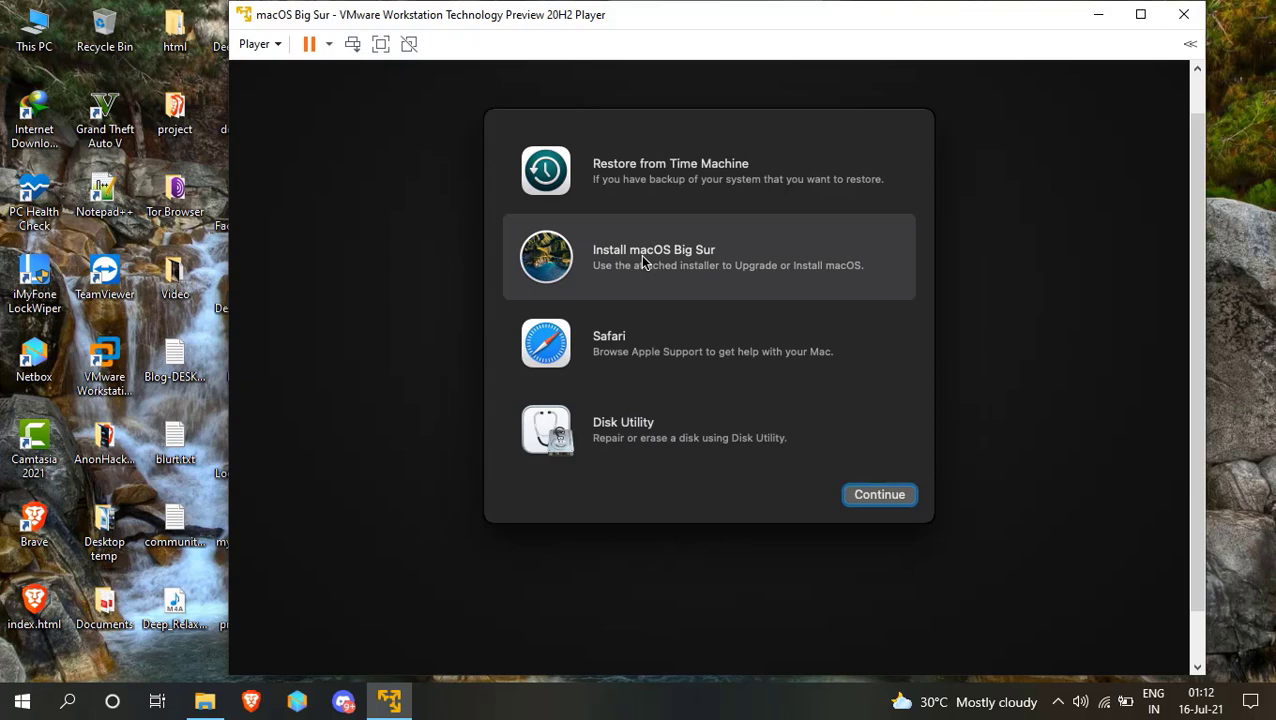
{"action": "left_click", "coordinate": [883, 497]}
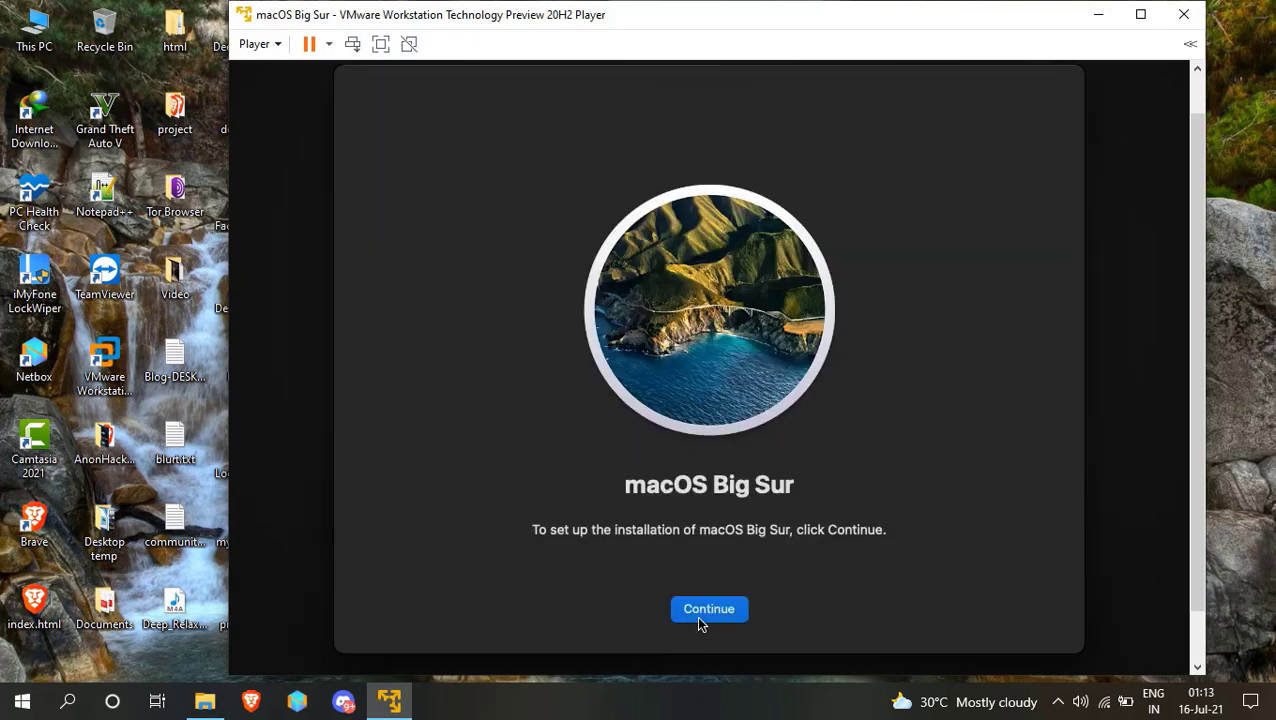
{"action": "left_click", "coordinate": [699, 618]}
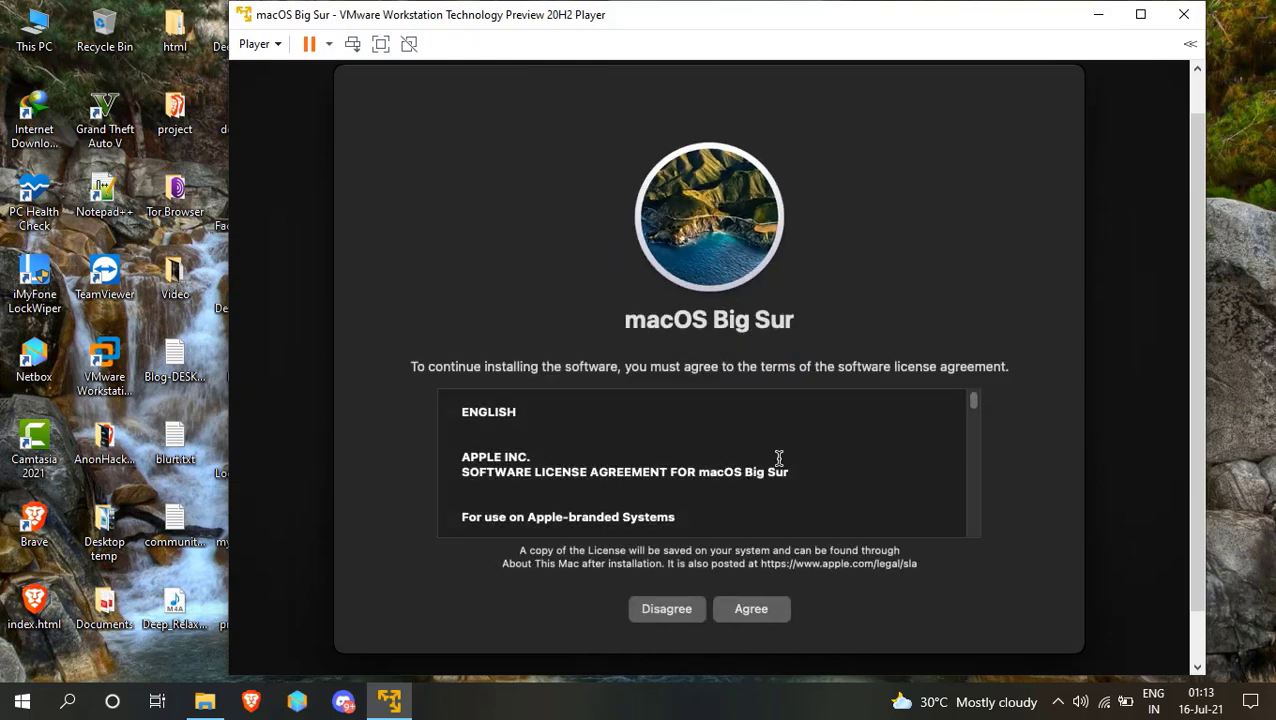
Agree to the software license and pick the macOS disk as the install target.
{"action": "scroll", "coordinate": [776, 460], "scroll_direction": "down", "scroll_amount": 2}
{"action": "scroll", "coordinate": [779, 462], "scroll_direction": "down", "scroll_amount": 1}
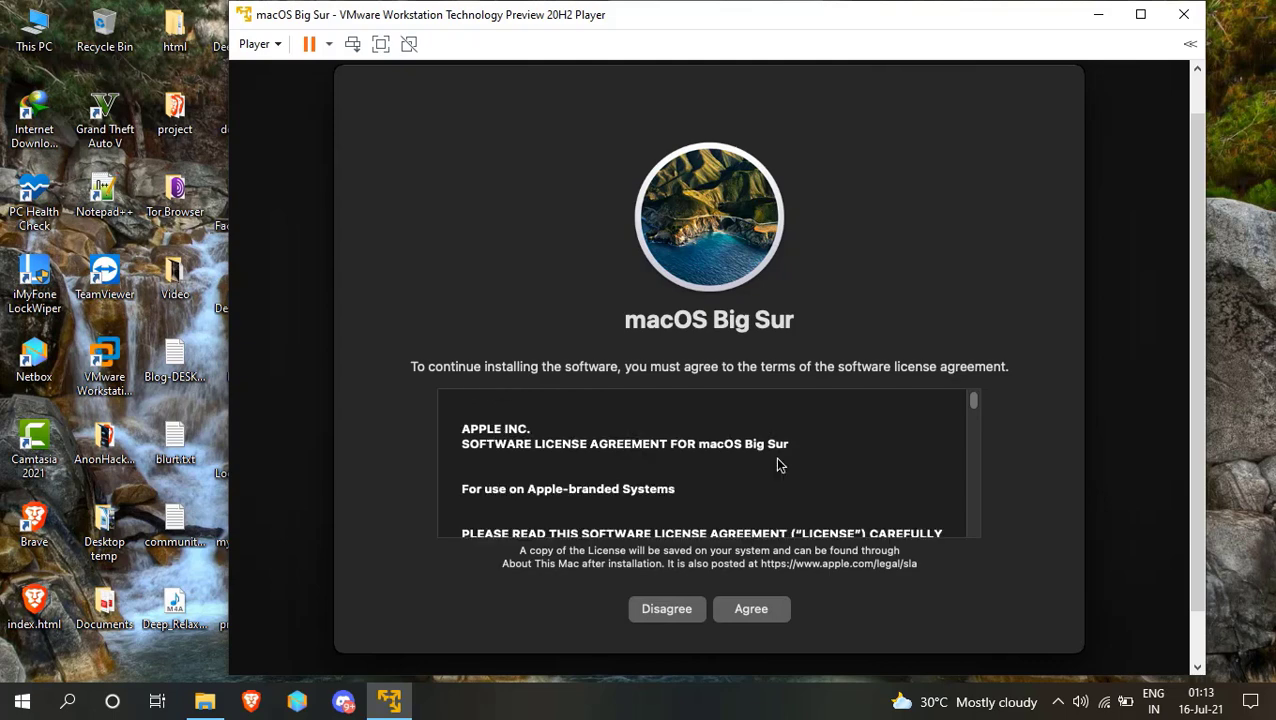
{"action": "left_click", "coordinate": [766, 616]}
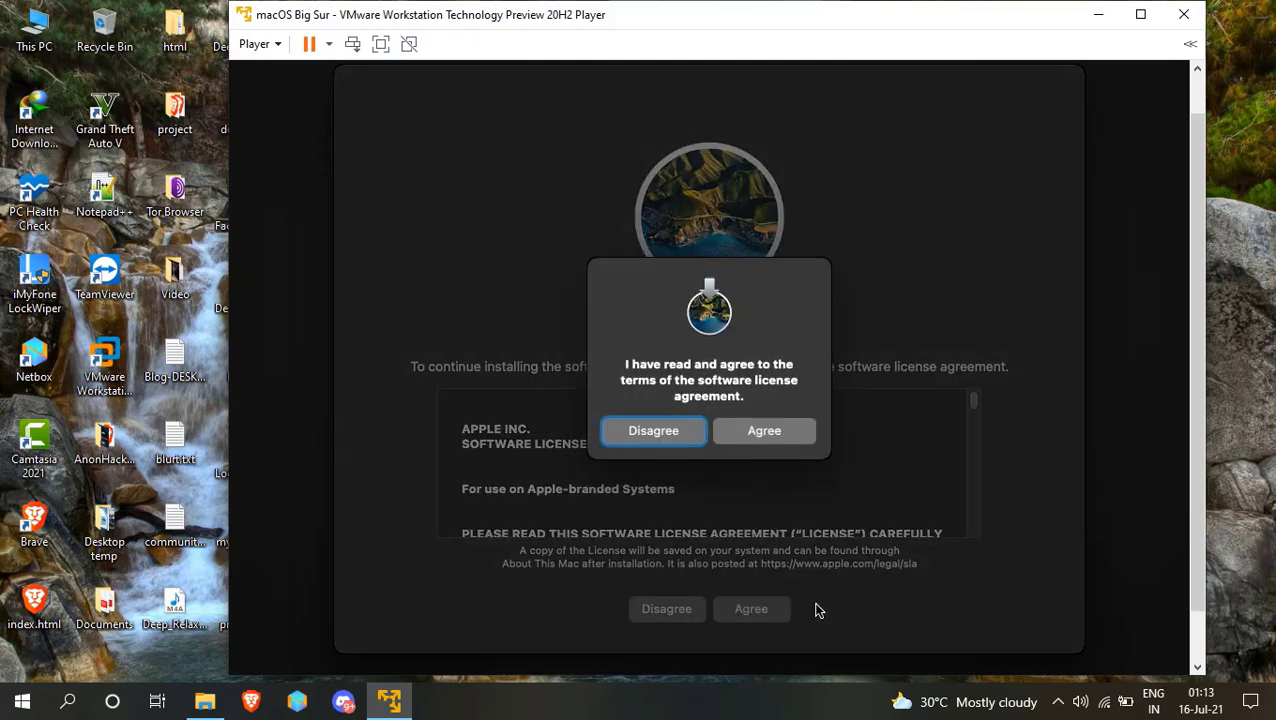
{"action": "left_click", "coordinate": [779, 432]}
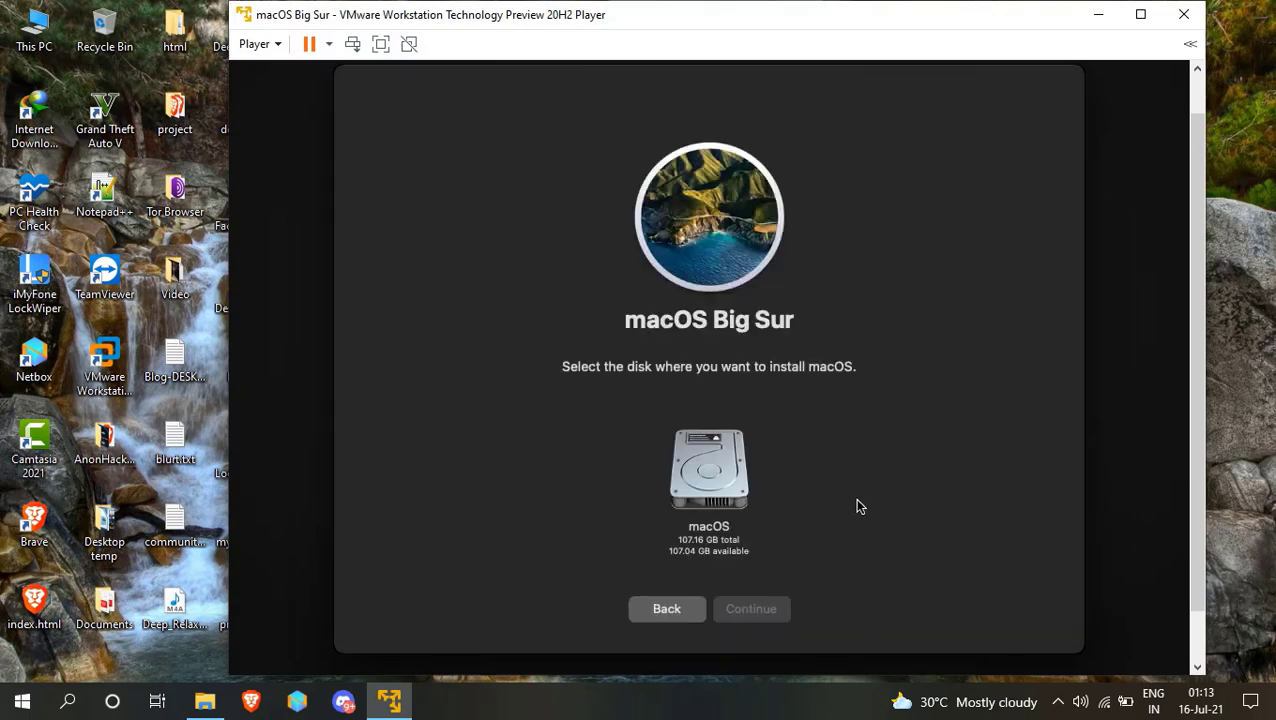
{"action": "left_click", "coordinate": [718, 506]}
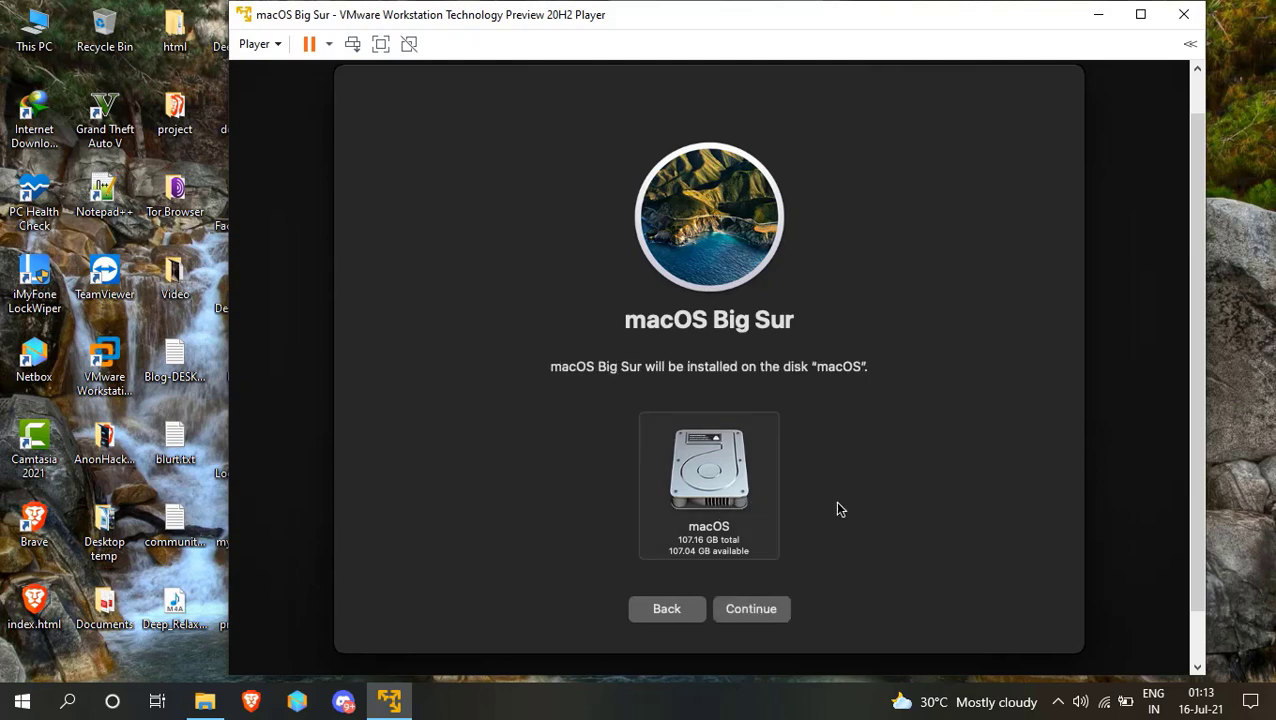
Start installing Big Sur on the macOS disk and let it run to country selection.
{"action": "left_click", "coordinate": [755, 612]}
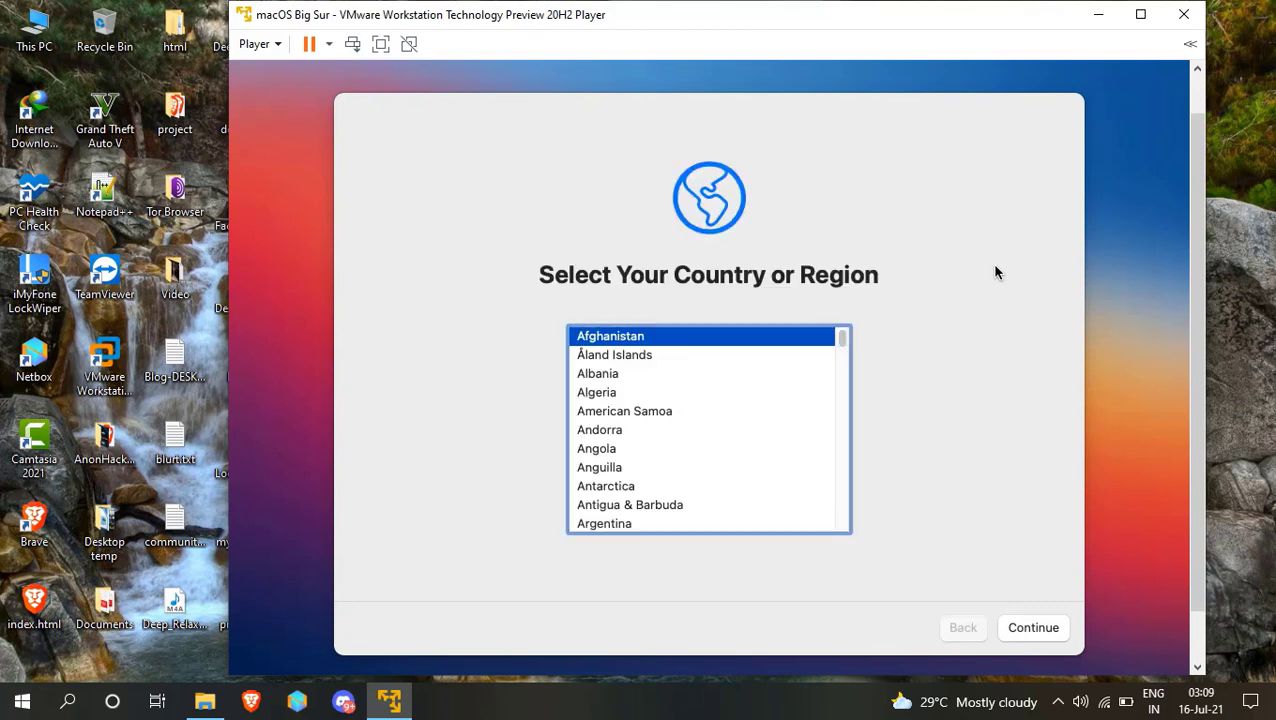
Select India as the country or region.
{"action": "key", "text": "Down"}
{"action": "key", "text": "Down"}
{"action": "key", "text": "Down"}
{"action": "key", "text": "Down"}
{"action": "key", "text": "Down"}
{"action": "key", "text": "Down"}
{"action": "key", "text": "Down"}
{"action": "key", "text": "Down"}
{"action": "key", "text": "Down"}
{"action": "key", "text": "Down"}
{"action": "key", "text": "Down"}
{"action": "key", "text": "Down"}
{"action": "key", "text": "Down"}
{"action": "key", "text": "Down"}
{"action": "key", "text": "Down"}
{"action": "key", "text": "Down"}
{"action": "key", "text": "Down"}
{"action": "key", "text": "Down"}
{"action": "key", "text": "Down"}
{"action": "key", "text": "Down"}
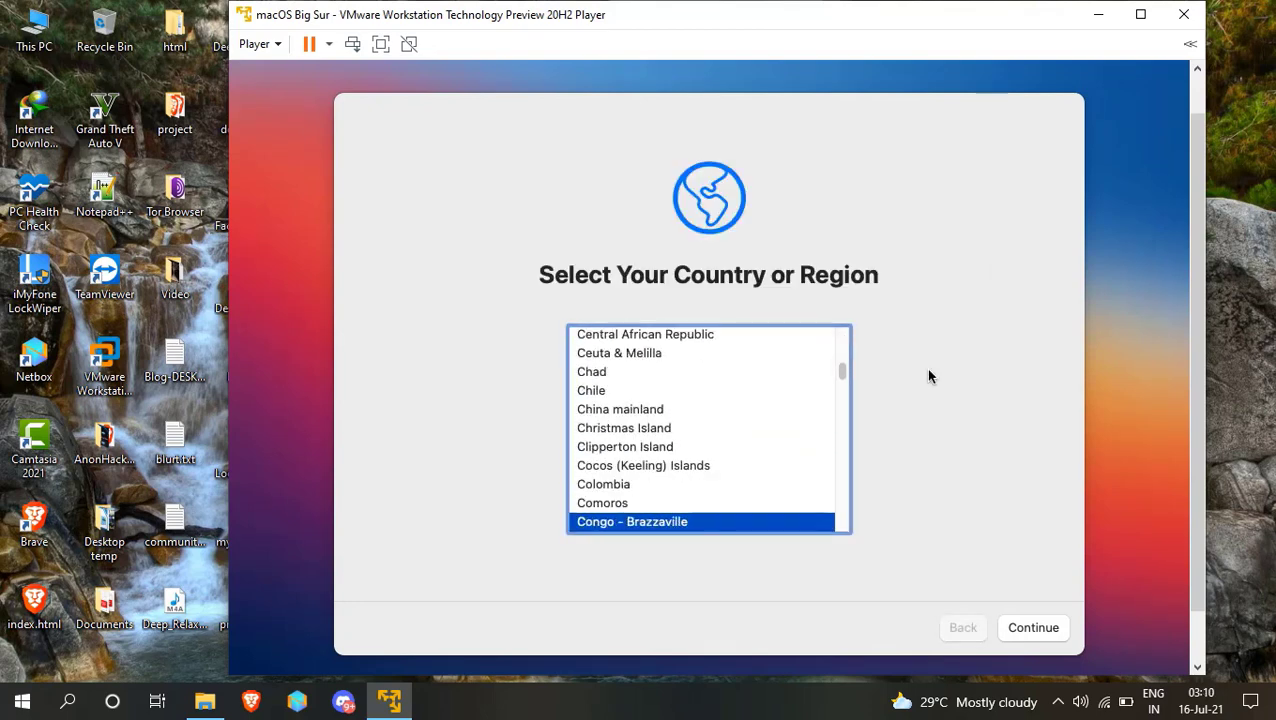
{"action": "key", "text": "Down"}
{"action": "key", "text": "Down"}
{"action": "key", "text": "Down"}
{"action": "key", "text": "Down"}
{"action": "key", "text": "Down"}
{"action": "key", "text": "Down"}
{"action": "key", "text": "Down"}
{"action": "key", "text": "Down"}
{"action": "key", "text": "Down"}
{"action": "key", "text": "Down"}
{"action": "key", "text": "Down"}
{"action": "key", "text": "Down"}
{"action": "key", "text": "Down"}
{"action": "key", "text": "Down"}
{"action": "key", "text": "Down"}
{"action": "key", "text": "Down"}
{"action": "key", "text": "Down"}
{"action": "key", "text": "Down"}
{"action": "key", "text": "Down"}
{"action": "key", "text": "Down"}
{"action": "key", "text": "Up"}
{"action": "key", "text": "Up"}
{"action": "key", "text": "Up"}
{"action": "key", "text": "Up"}
{"action": "key", "text": "Up"}
{"action": "key", "text": "Up"}
{"action": "key", "text": "Up"}
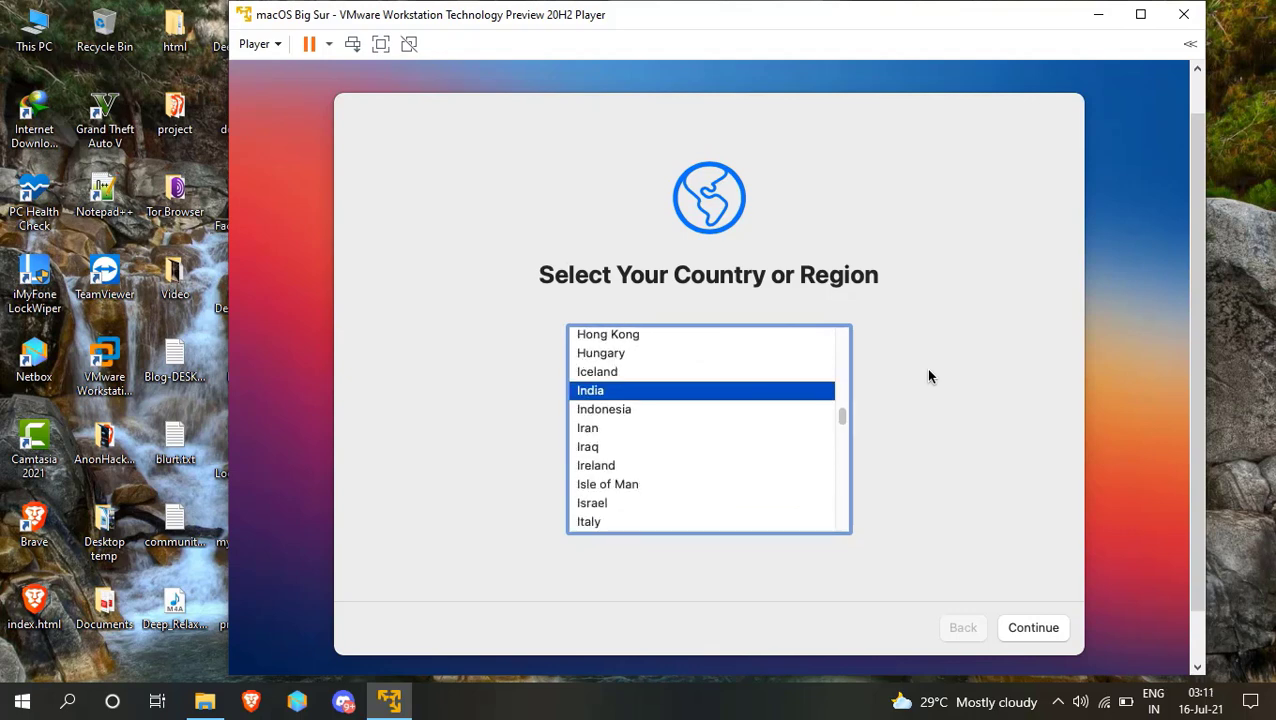
{"action": "left_click", "coordinate": [1034, 628]}
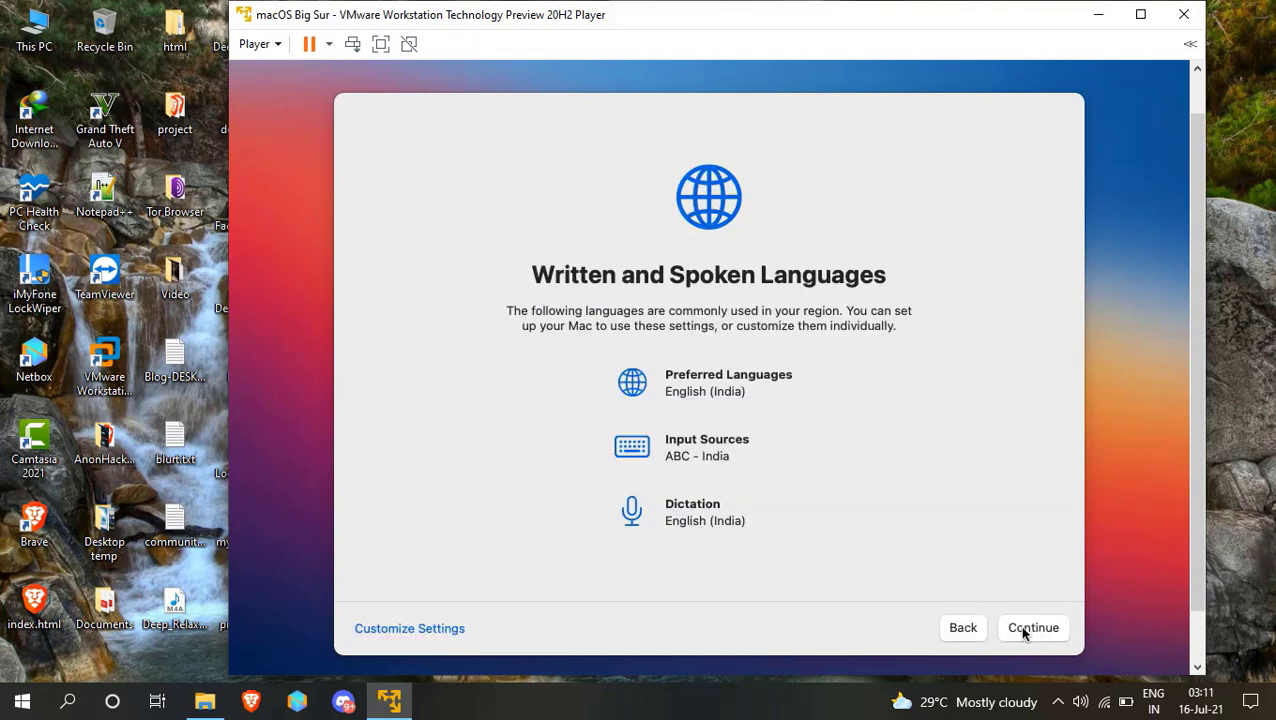
Keep the default languages, skip Accessibility, and continue past Data & Privacy.
{"action": "left_click", "coordinate": [1026, 632]}
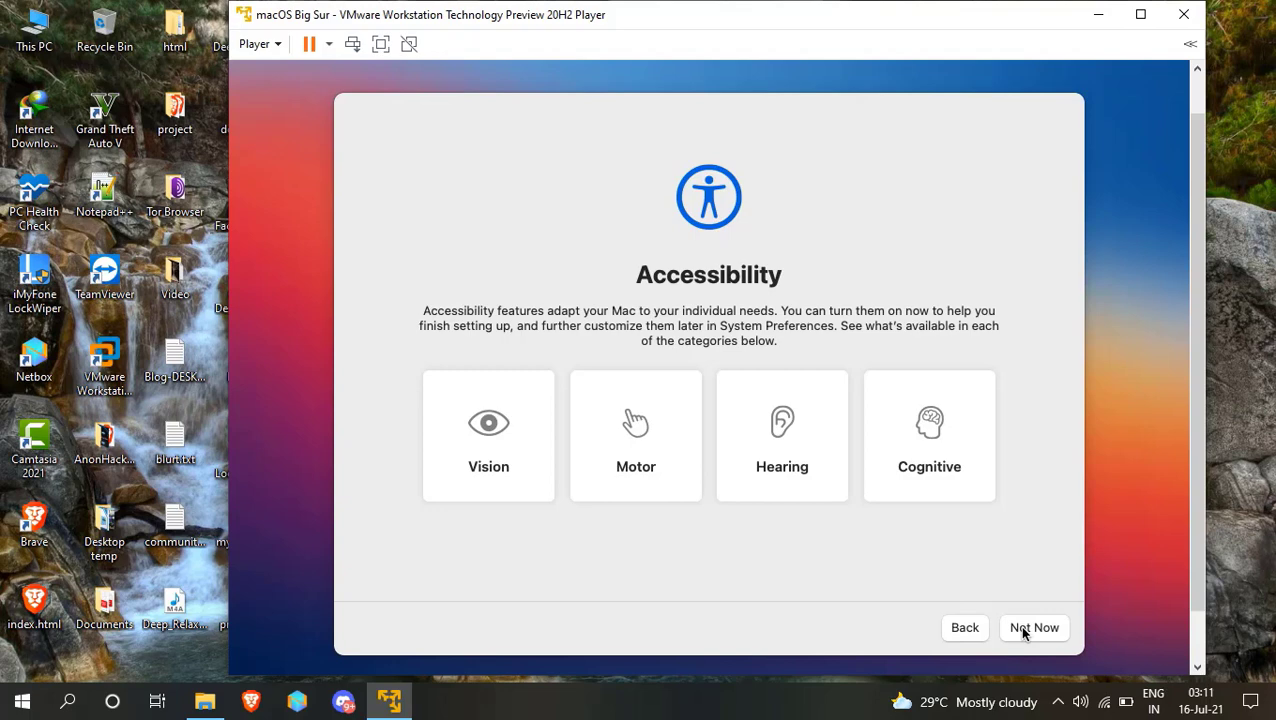
{"action": "left_click", "coordinate": [1032, 630]}
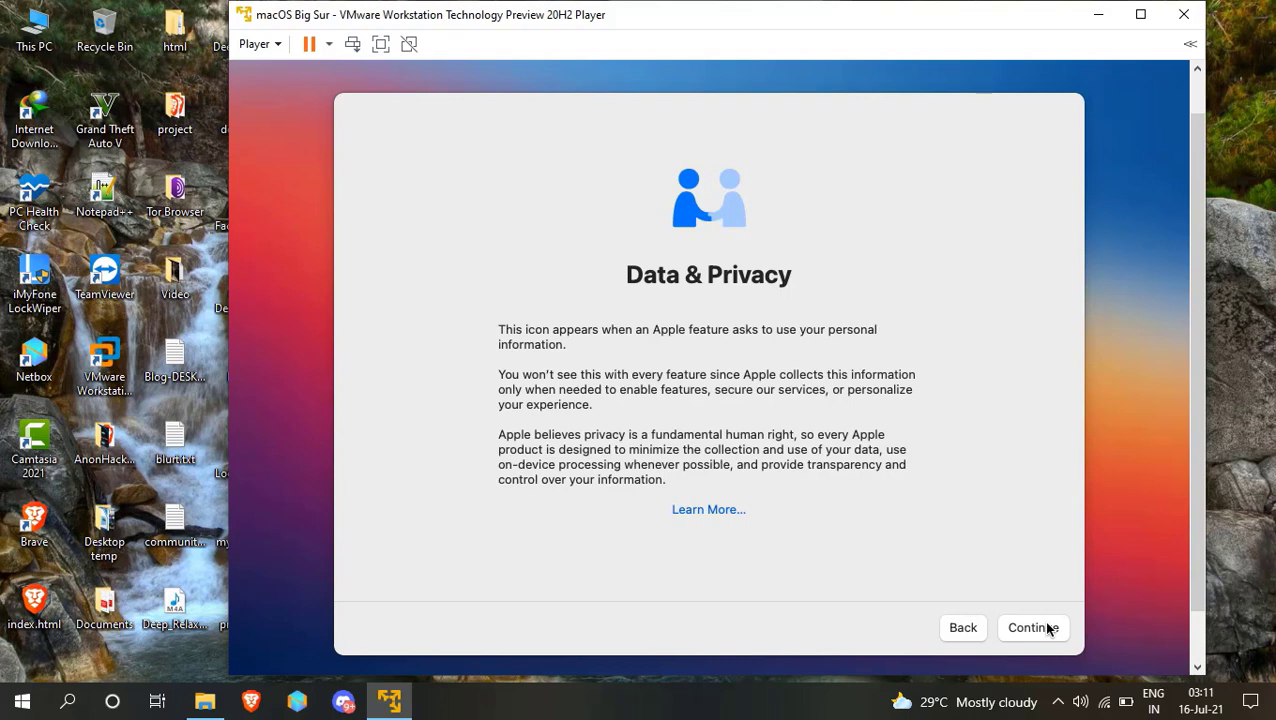
{"action": "left_click", "coordinate": [1049, 628]}
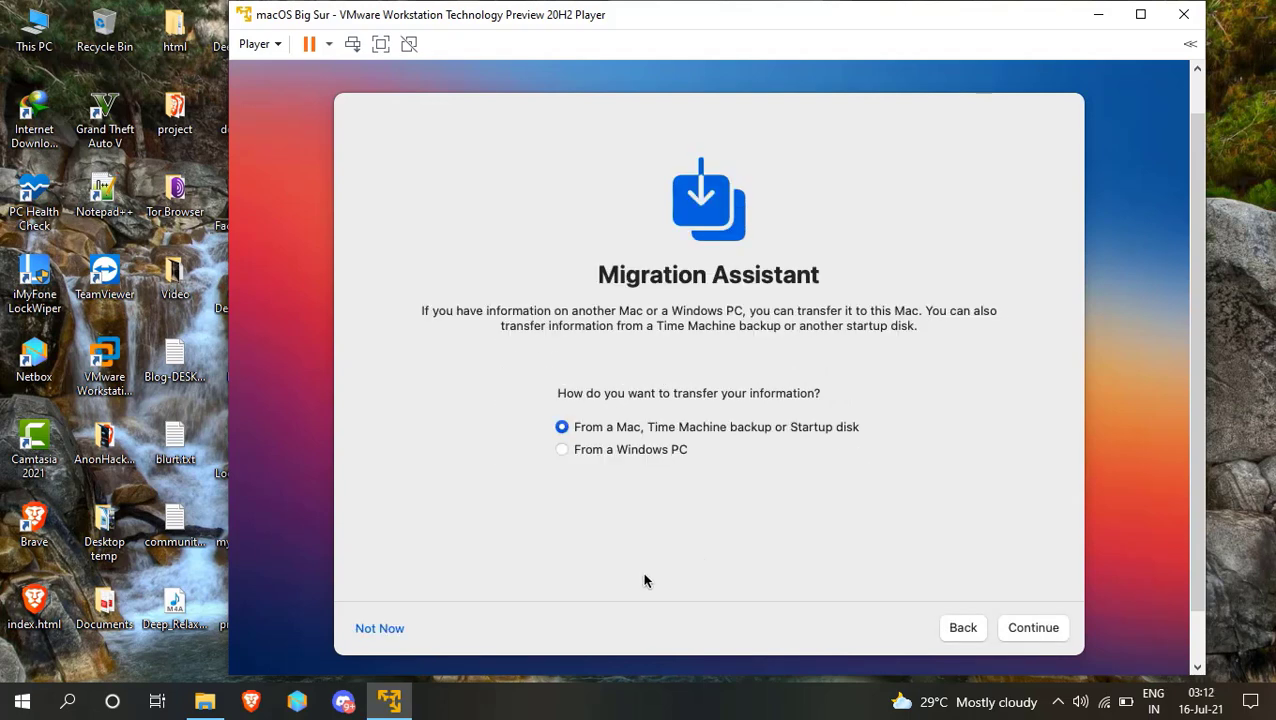
Skip Migration Assistant and Apple ID sign-in, then agree to the Terms and Conditions.
{"action": "left_click", "coordinate": [381, 630]}
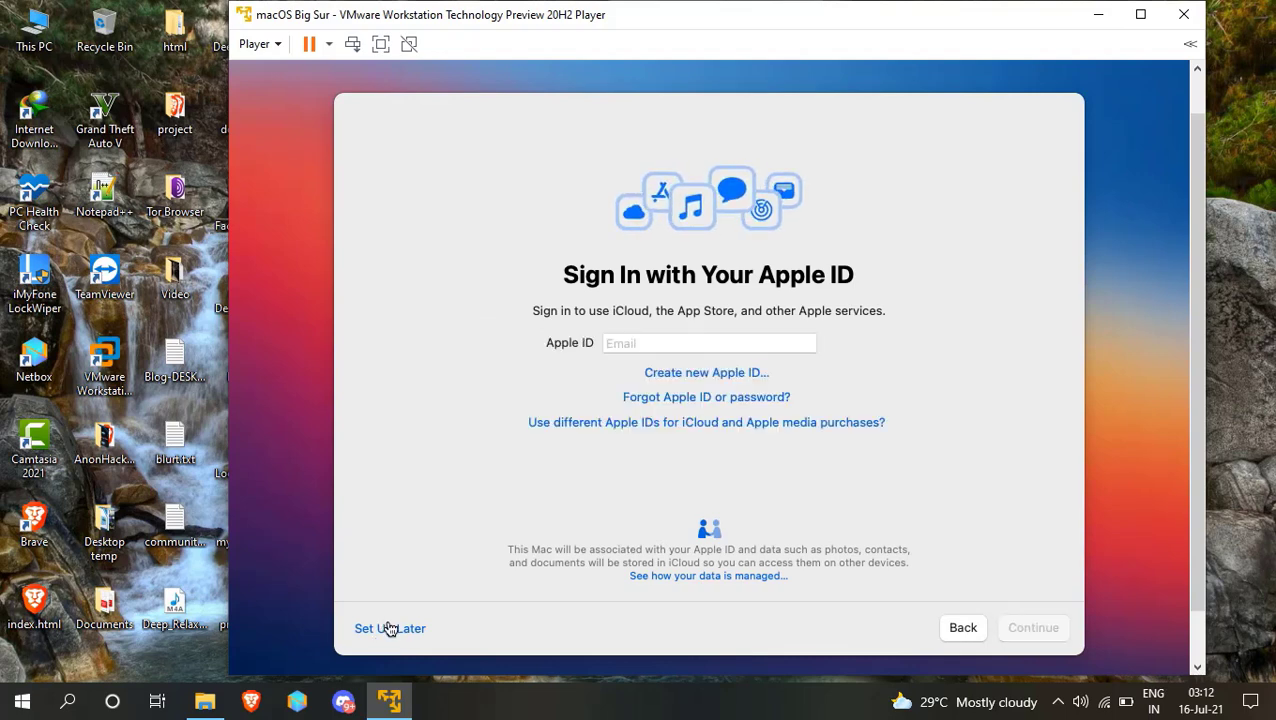
{"action": "left_click", "coordinate": [390, 628]}
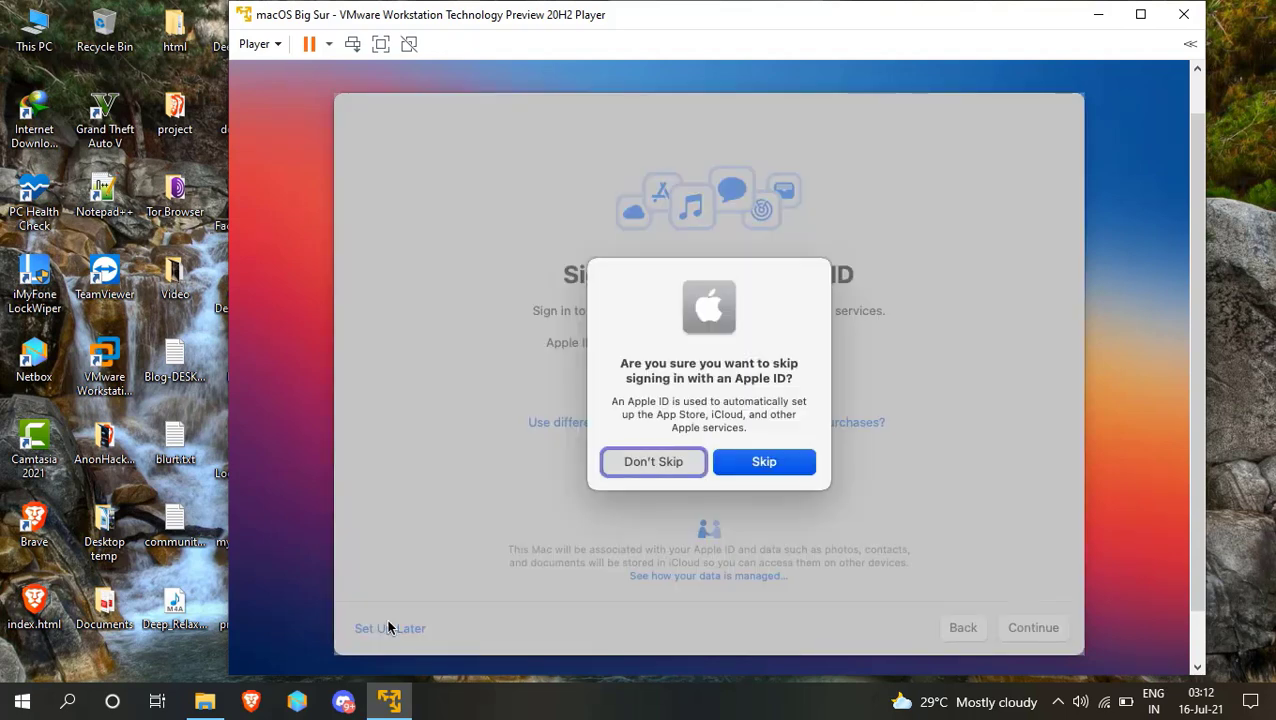
{"action": "left_click", "coordinate": [754, 468]}
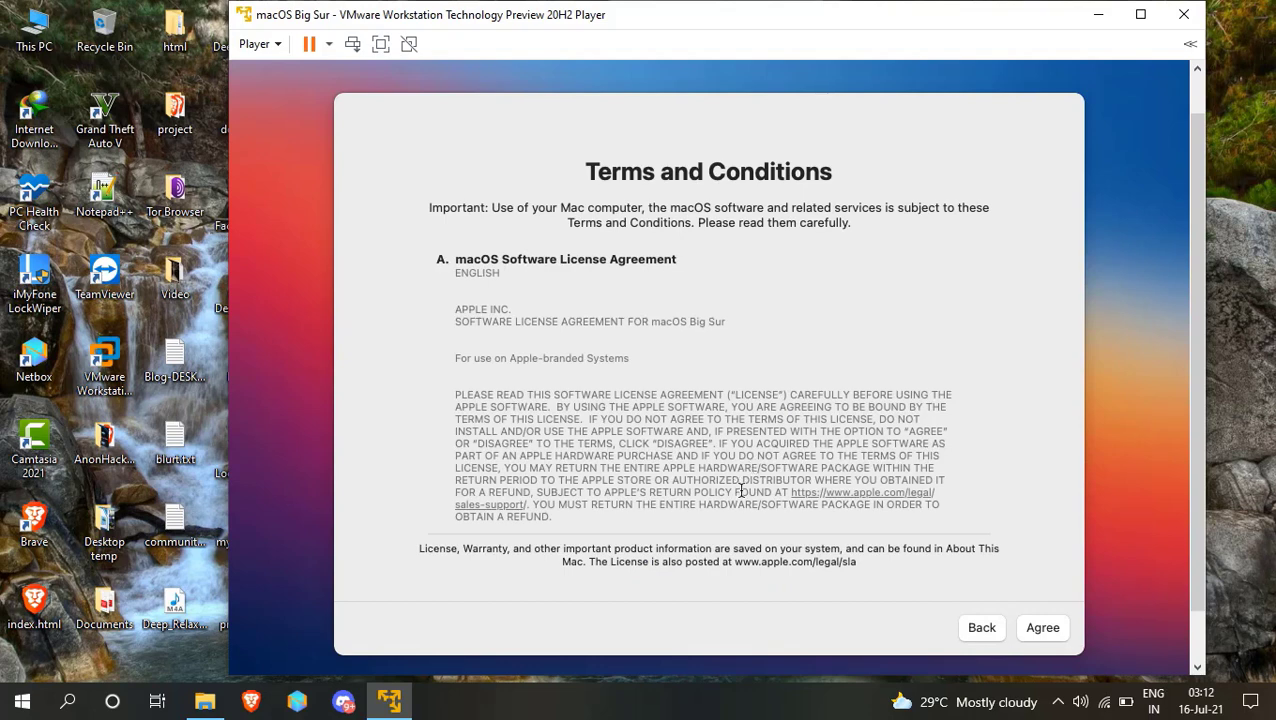
{"action": "left_click", "coordinate": [1043, 628]}
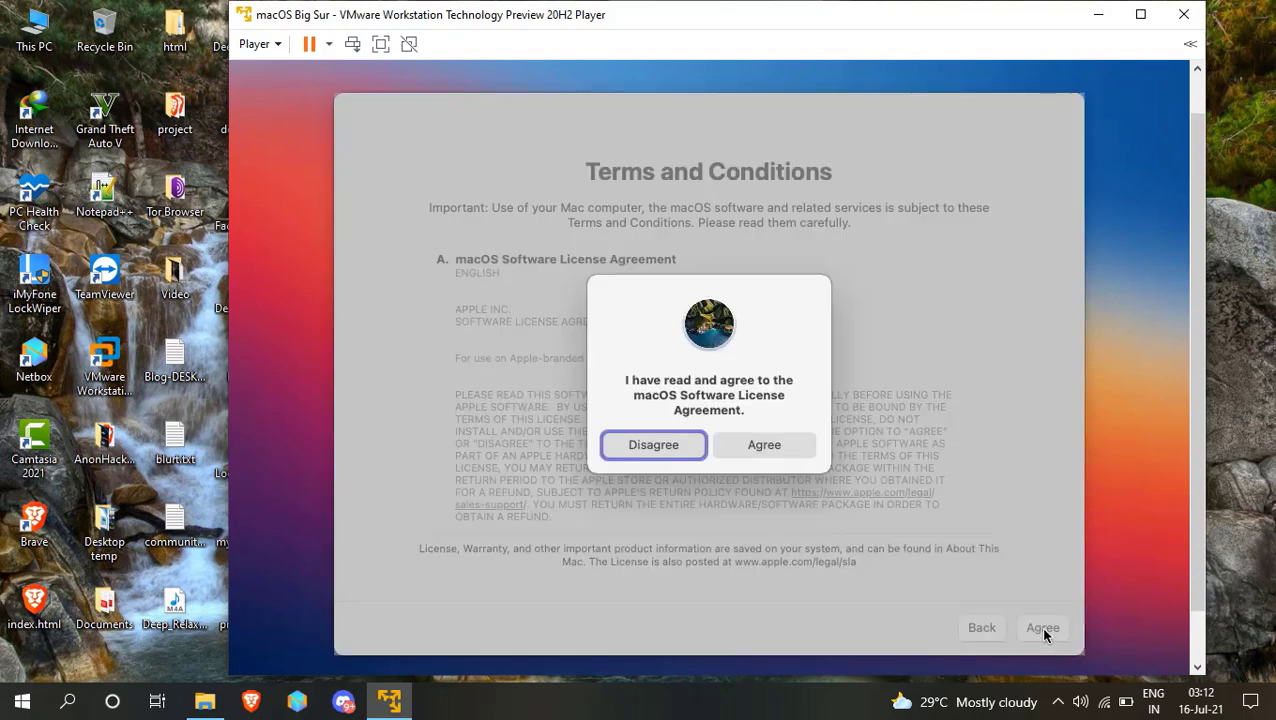
Confirm the terms, then create the account with a full name, auto-filled account name and password.
{"action": "left_click", "coordinate": [782, 455]}
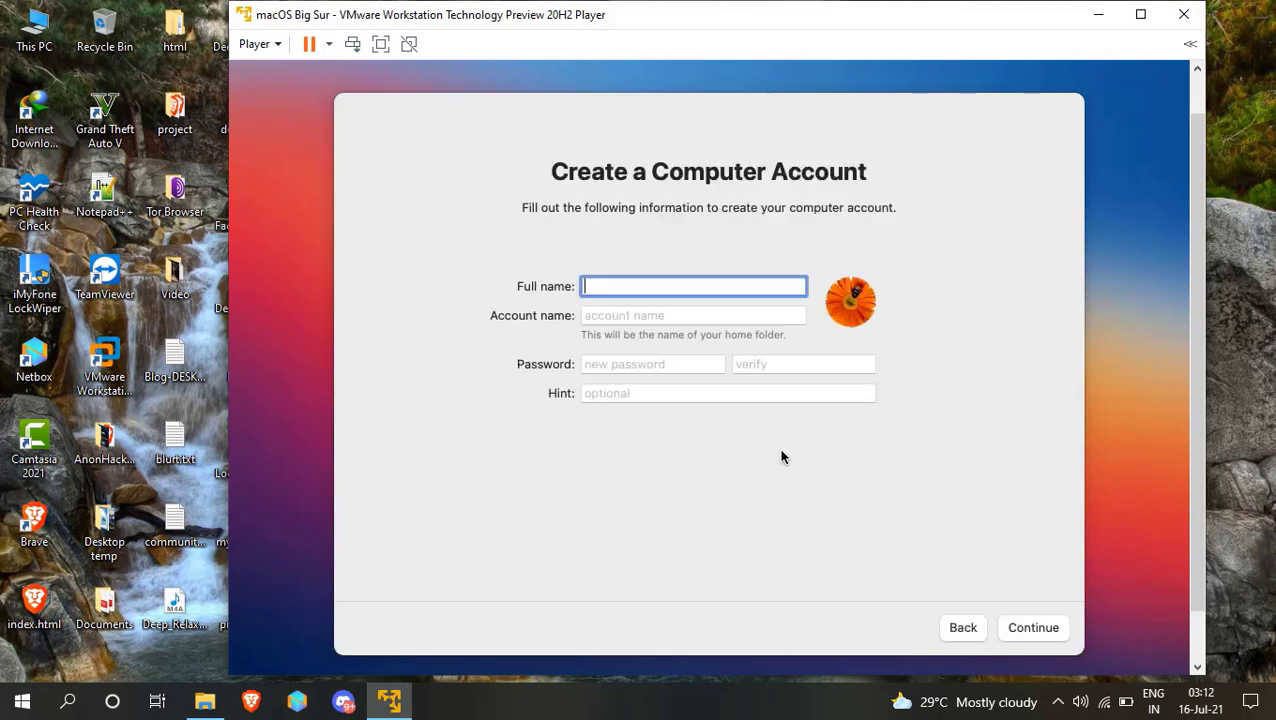
{"action": "type", "text": "Anontech-Tube"}
{"action": "key", "text": "Tab"}
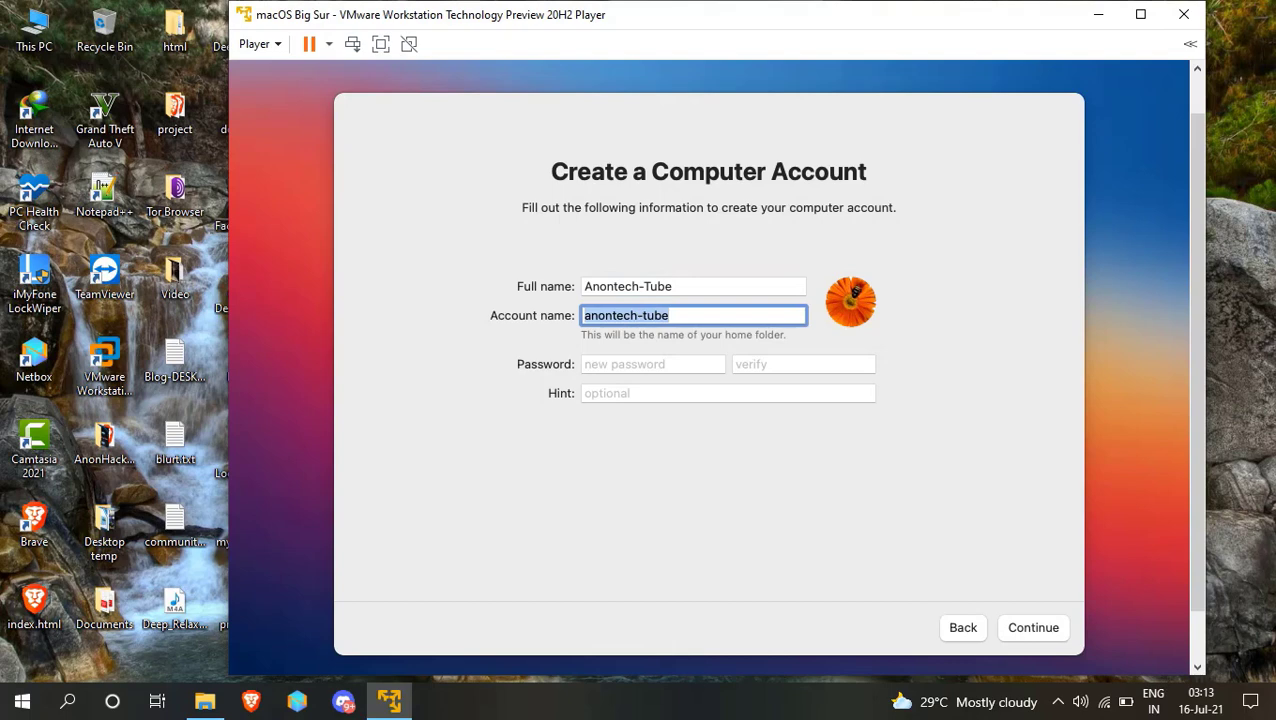
{"action": "key", "text": "Tab"}
{"action": "type", "text": "1234"}
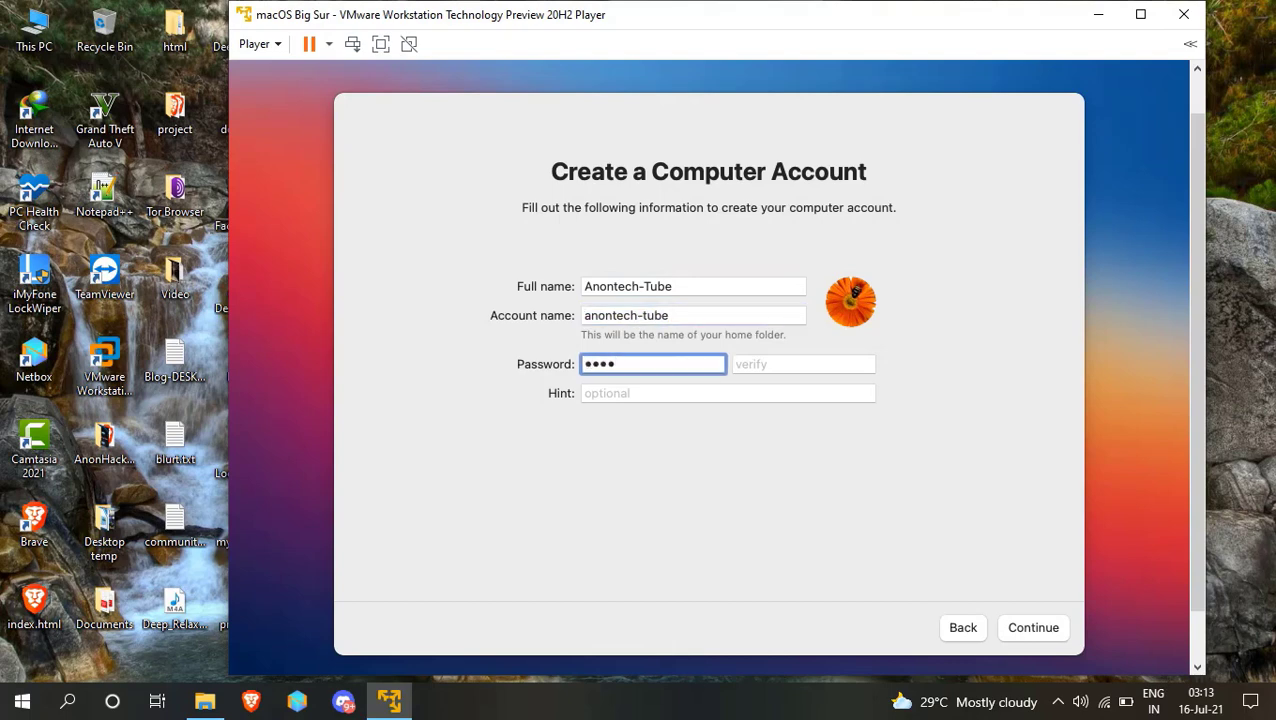
{"action": "key", "text": "Tab"}
{"action": "type", "text": "12"}
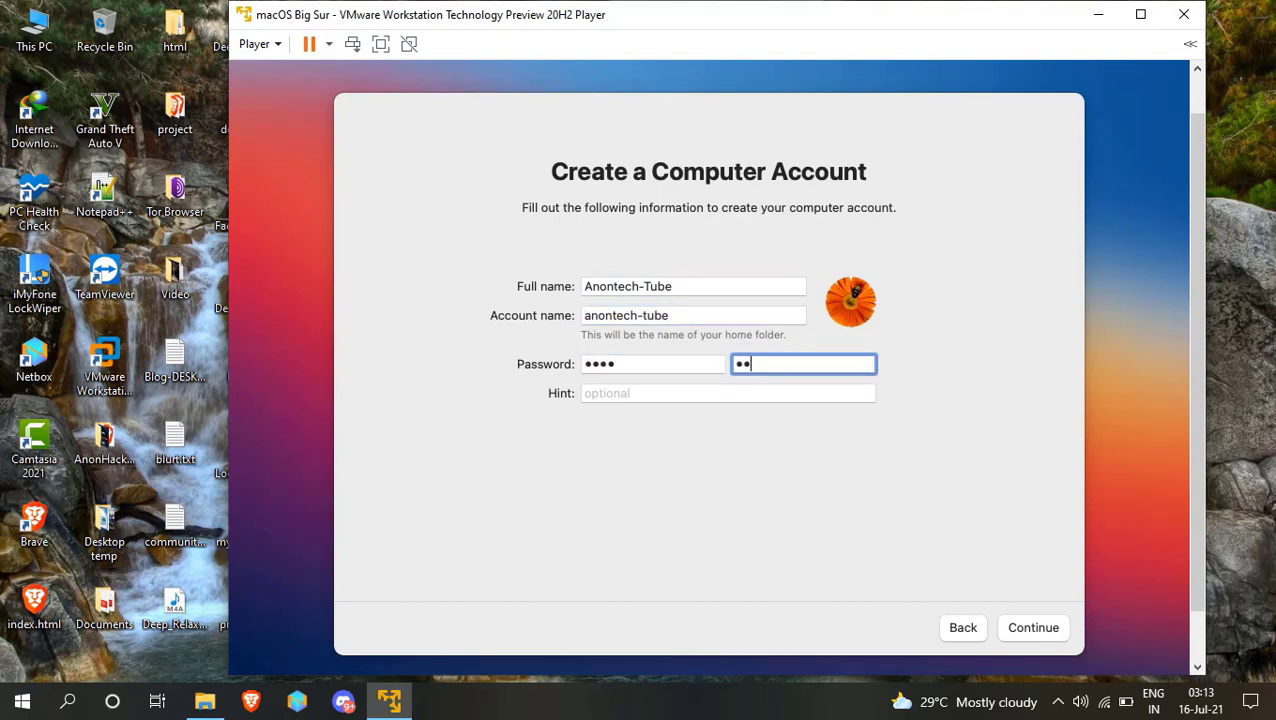
{"action": "type", "text": "34"}
{"action": "left_click", "coordinate": [1019, 629]}
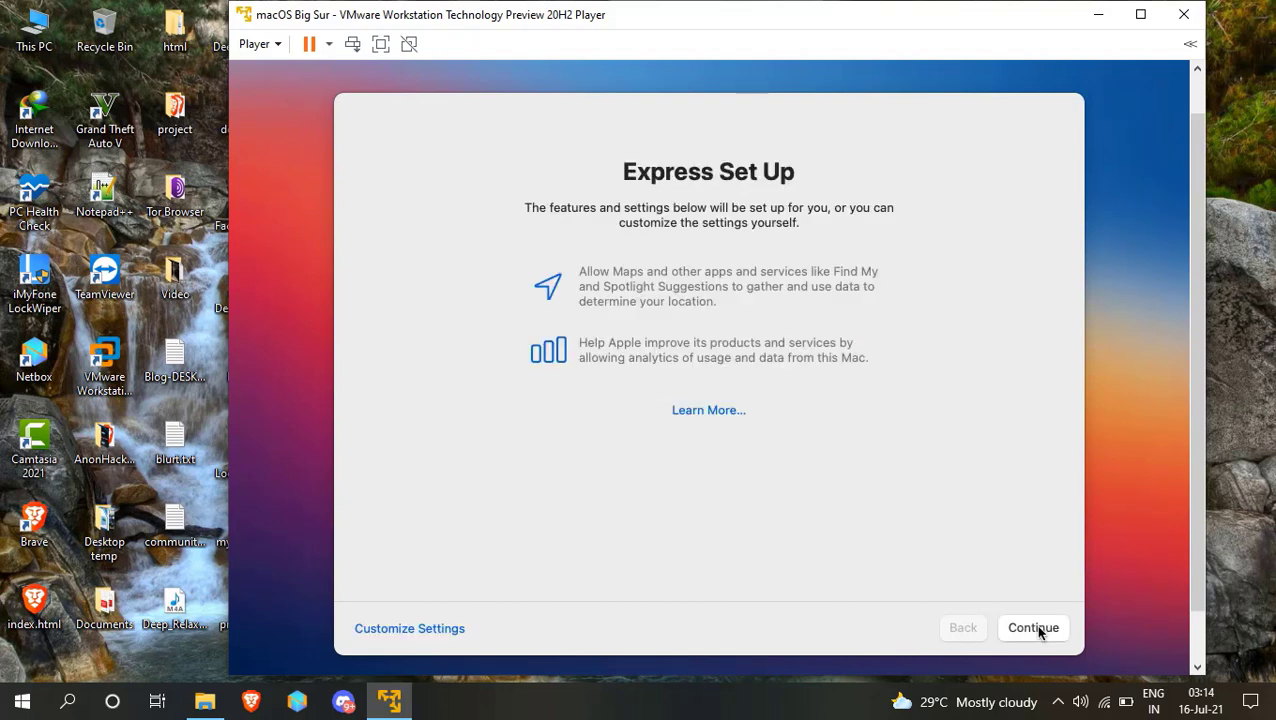
Accept Express Set Up and Analytics, defer Screen Time, disable Ask Siri, and keep the Light appearance.
{"action": "left_click", "coordinate": [1037, 629]}
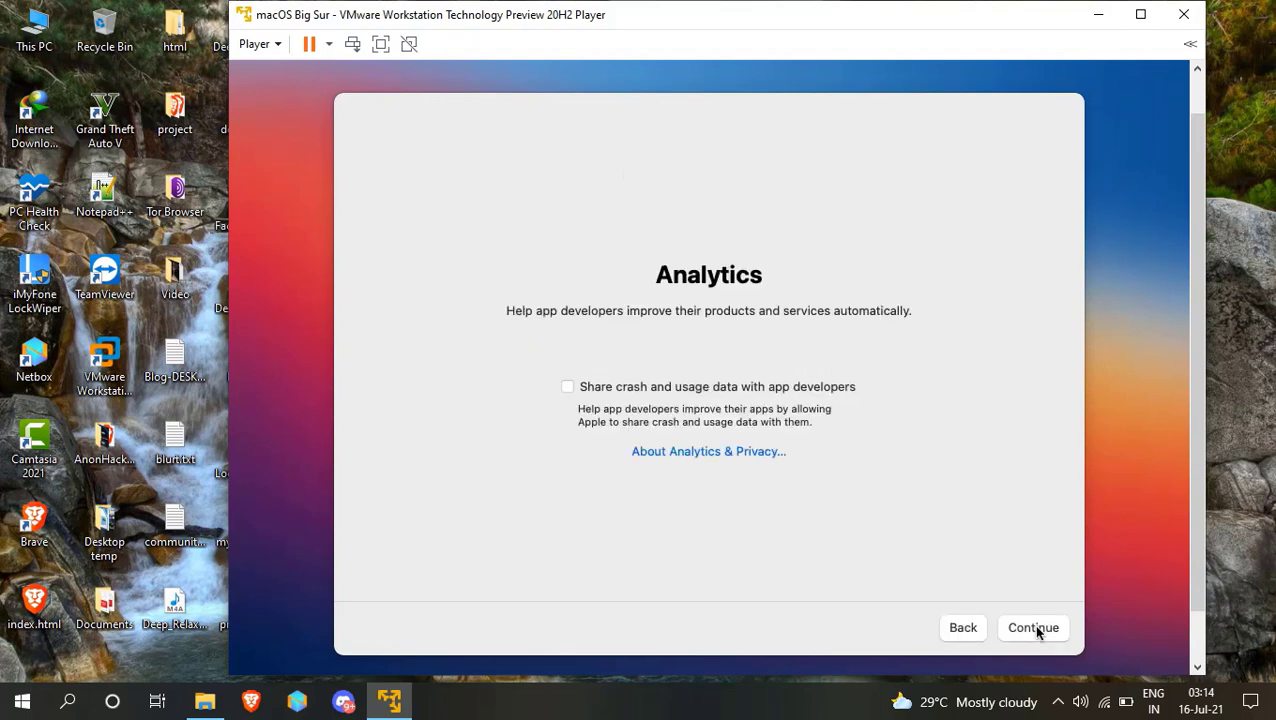
{"action": "left_click", "coordinate": [1034, 628]}
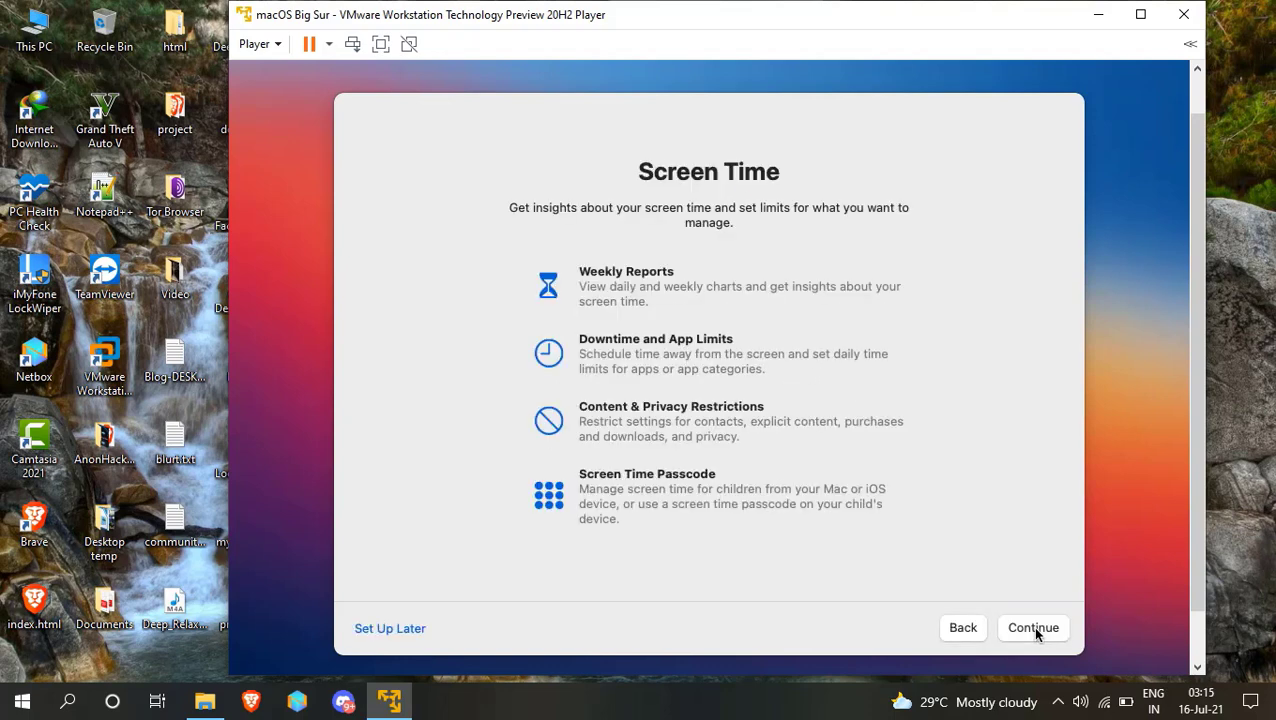
{"action": "left_click", "coordinate": [378, 634]}
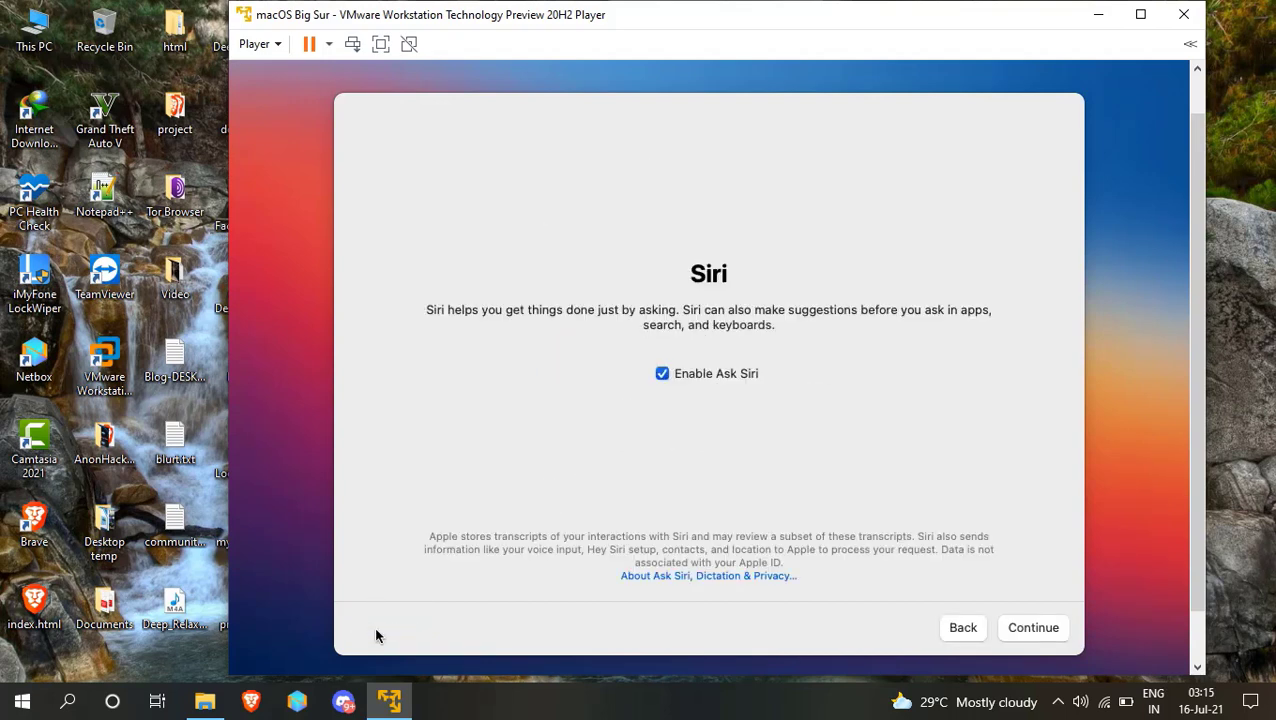
{"action": "left_click", "coordinate": [663, 374]}
{"action": "left_click", "coordinate": [1032, 629]}
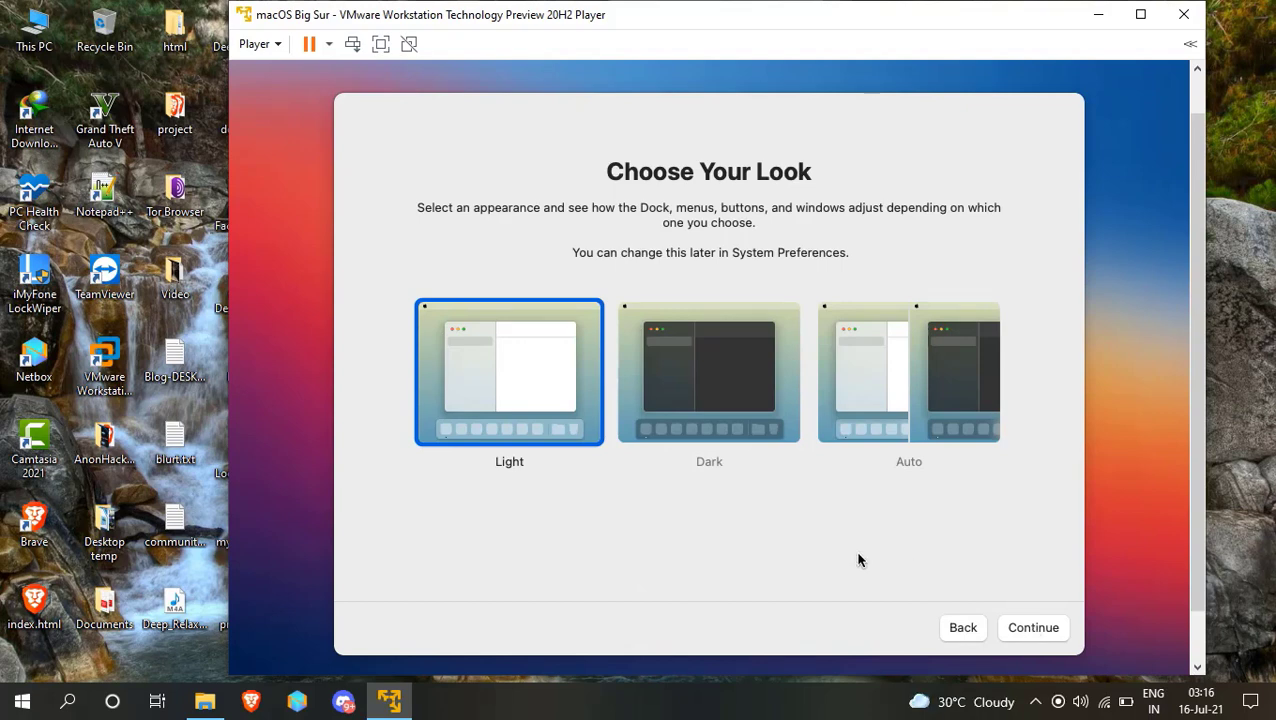
{"action": "left_click", "coordinate": [1041, 629]}
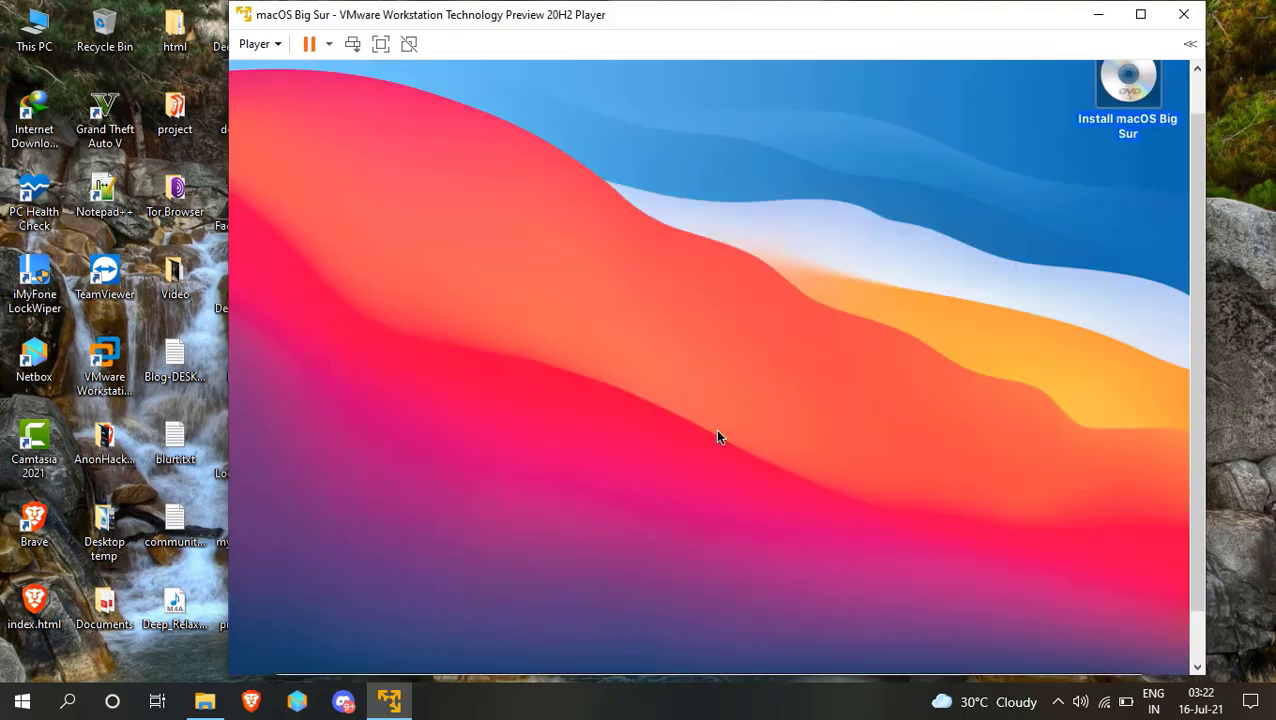
Eject the Install macOS Big Sur disc from the desktop.
{"action": "left_click_drag", "start_coordinate": [1197, 345], "coordinate": [1197, 301]}
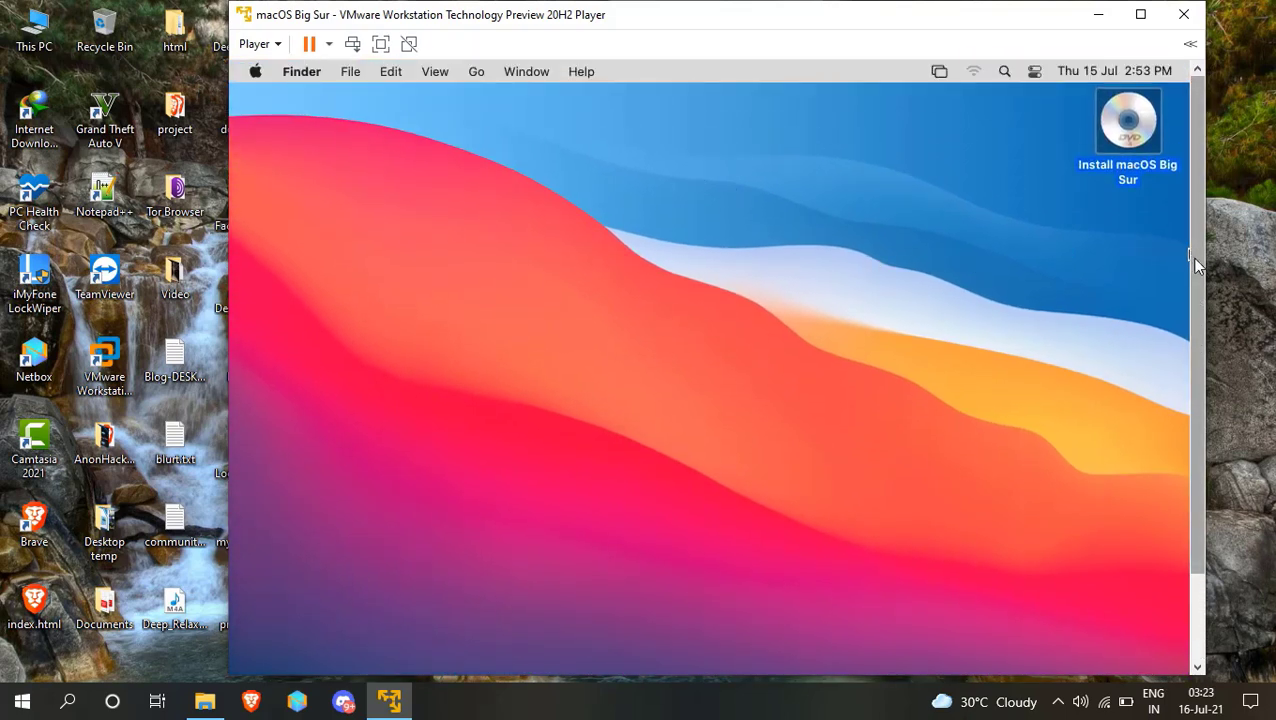
{"action": "mouse_move", "coordinate": [1194, 276]}
{"action": "left_mouse_down"}
{"action": "mouse_move", "coordinate": [1197, 357]}
{"action": "mouse_move", "coordinate": [1198, 282]}
{"action": "left_mouse_up"}
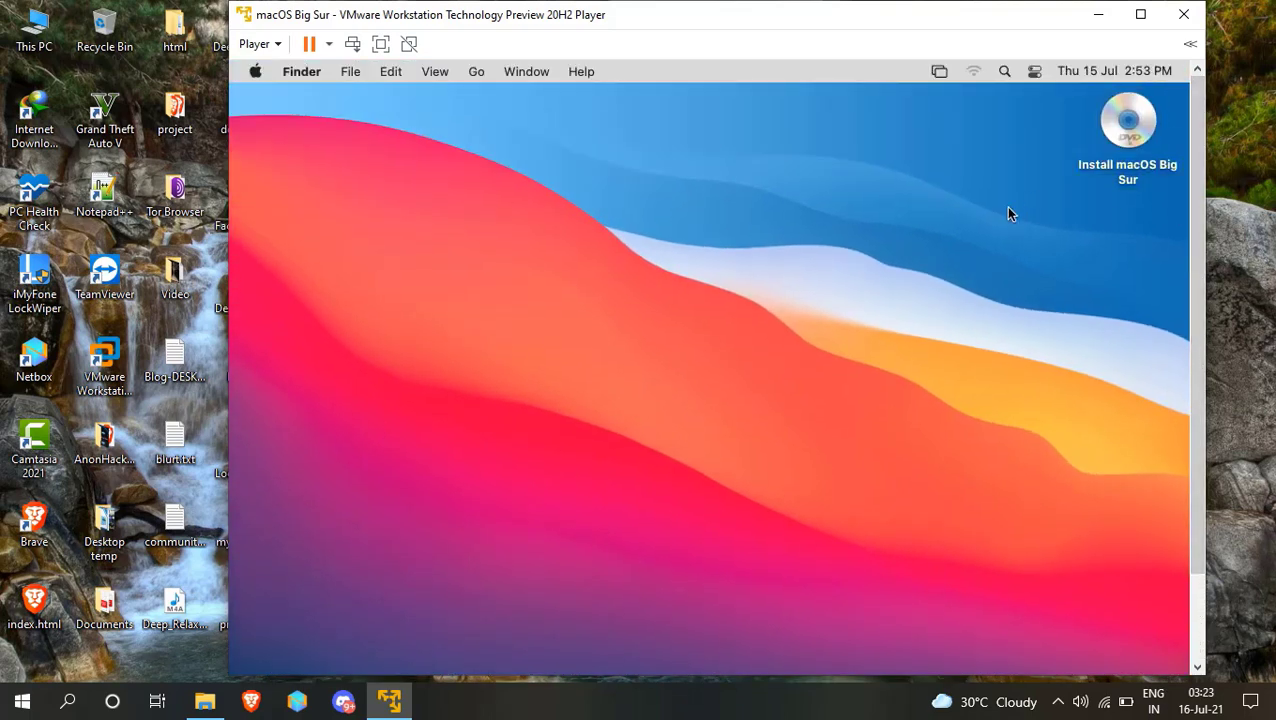
{"action": "left_click", "coordinate": [1122, 145]}
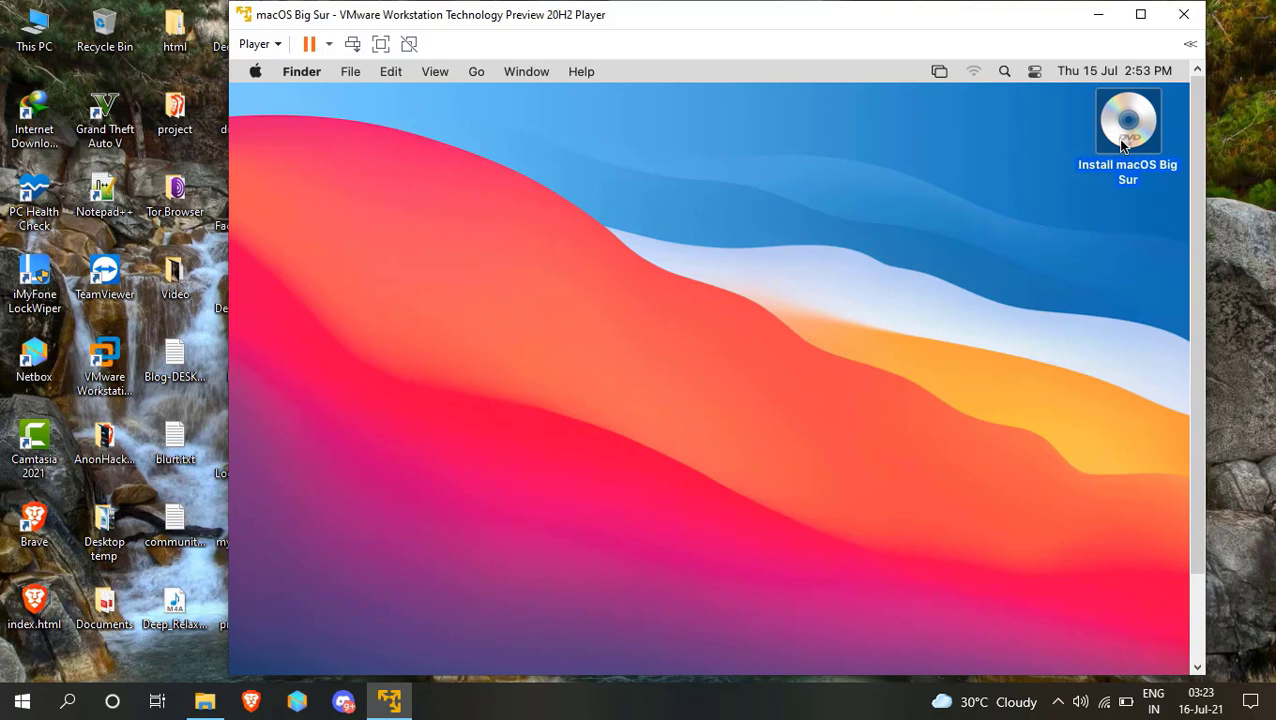
{"action": "right_click", "coordinate": [1122, 145]}
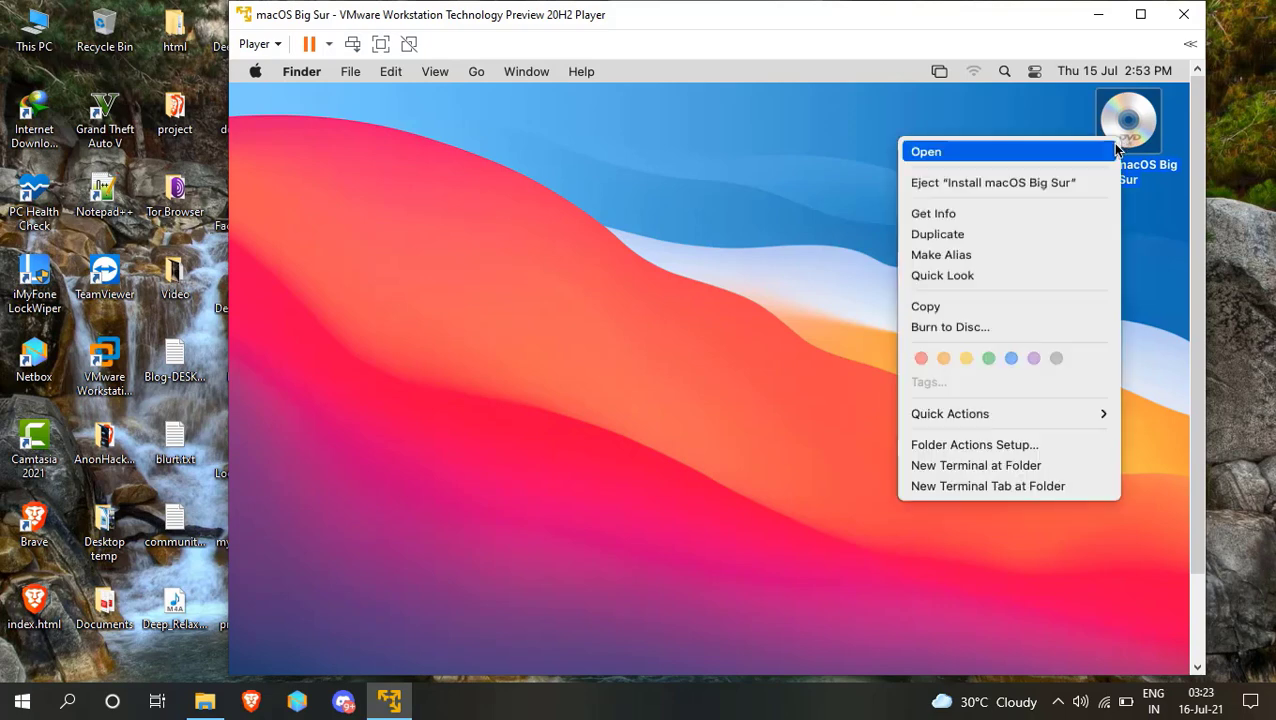
{"action": "left_click", "coordinate": [1045, 184]}
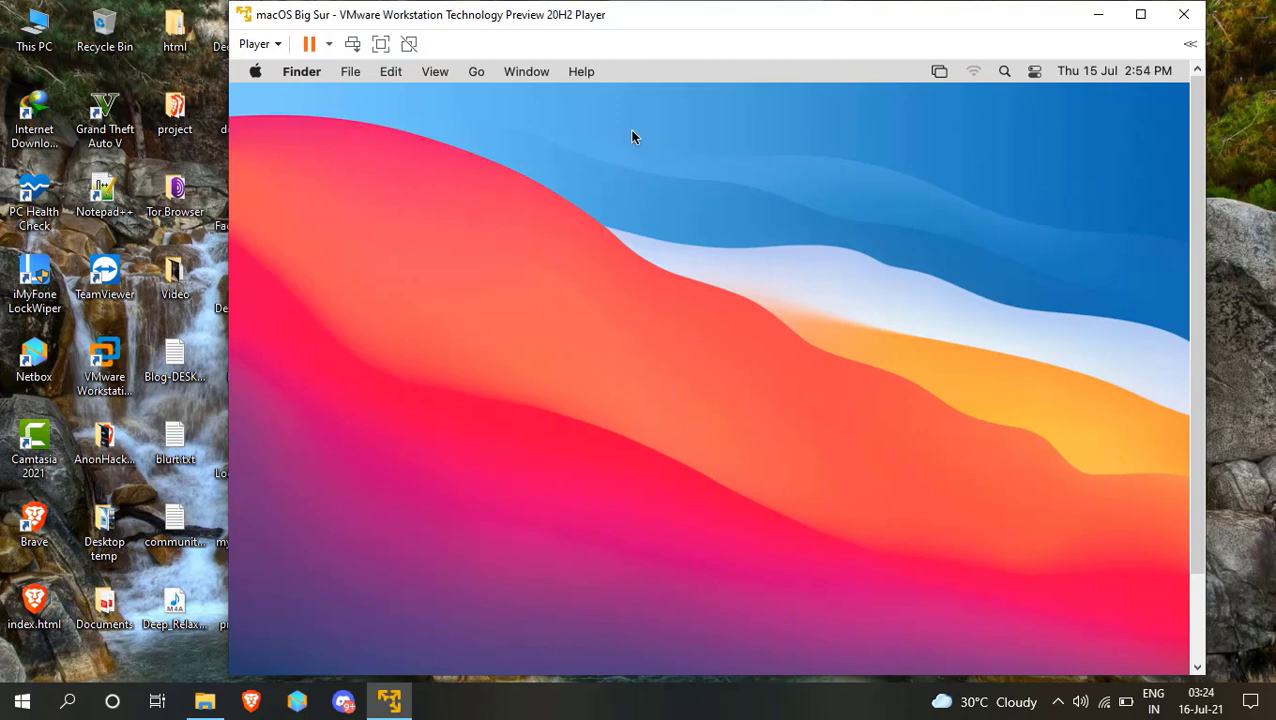
Open the CD/DVD (SATA) settings via Player > Removable Devices.
{"action": "left_click", "coordinate": [264, 48]}
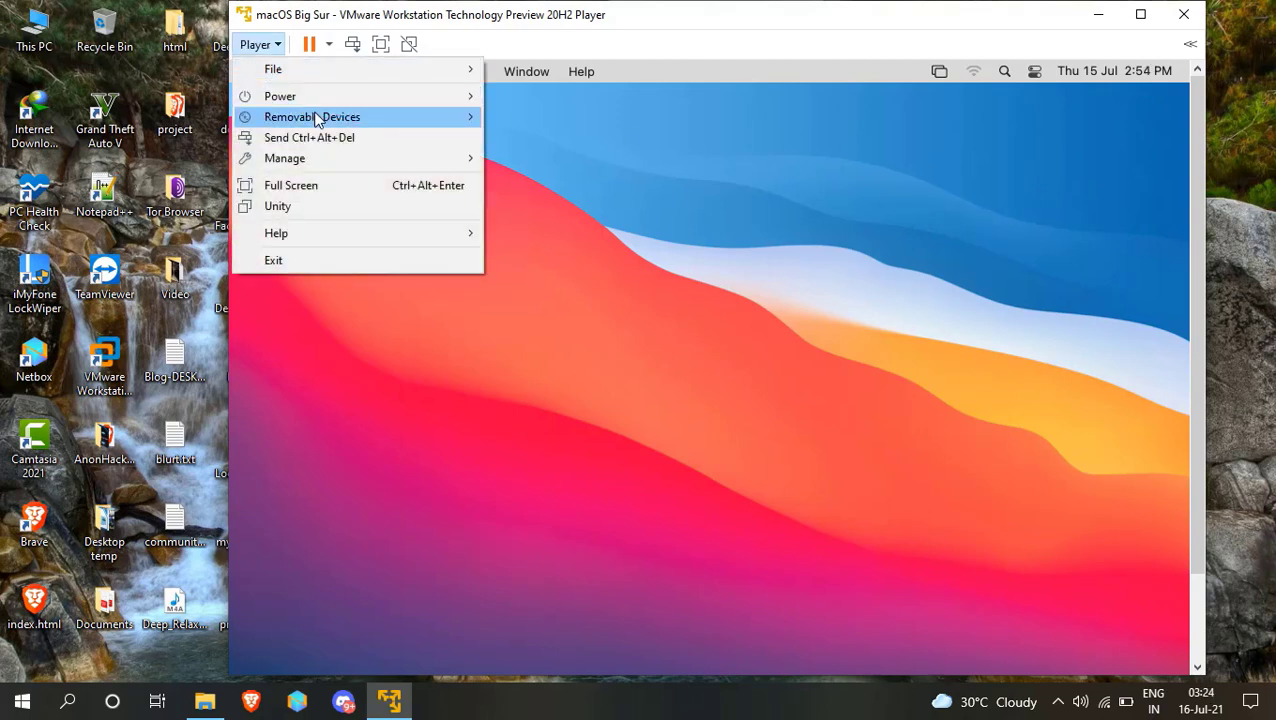
{"action": "mouse_move", "coordinate": [318, 120]}
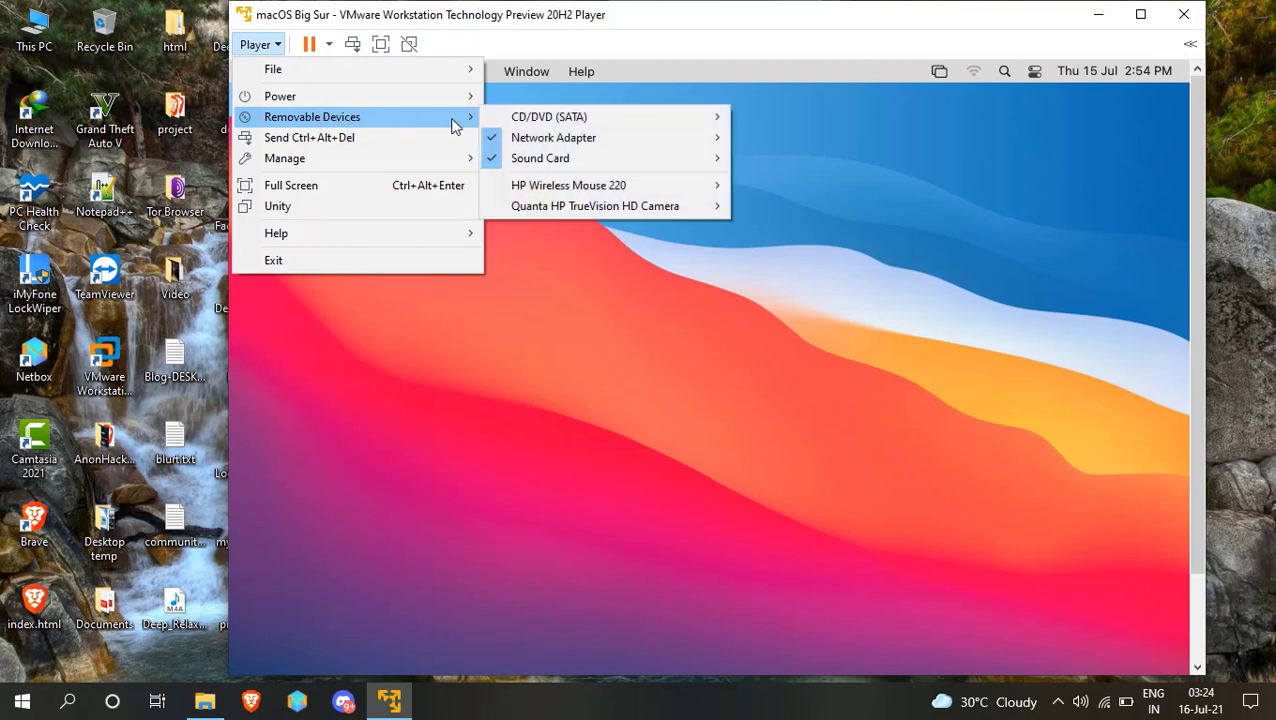
{"action": "mouse_move", "coordinate": [516, 128]}
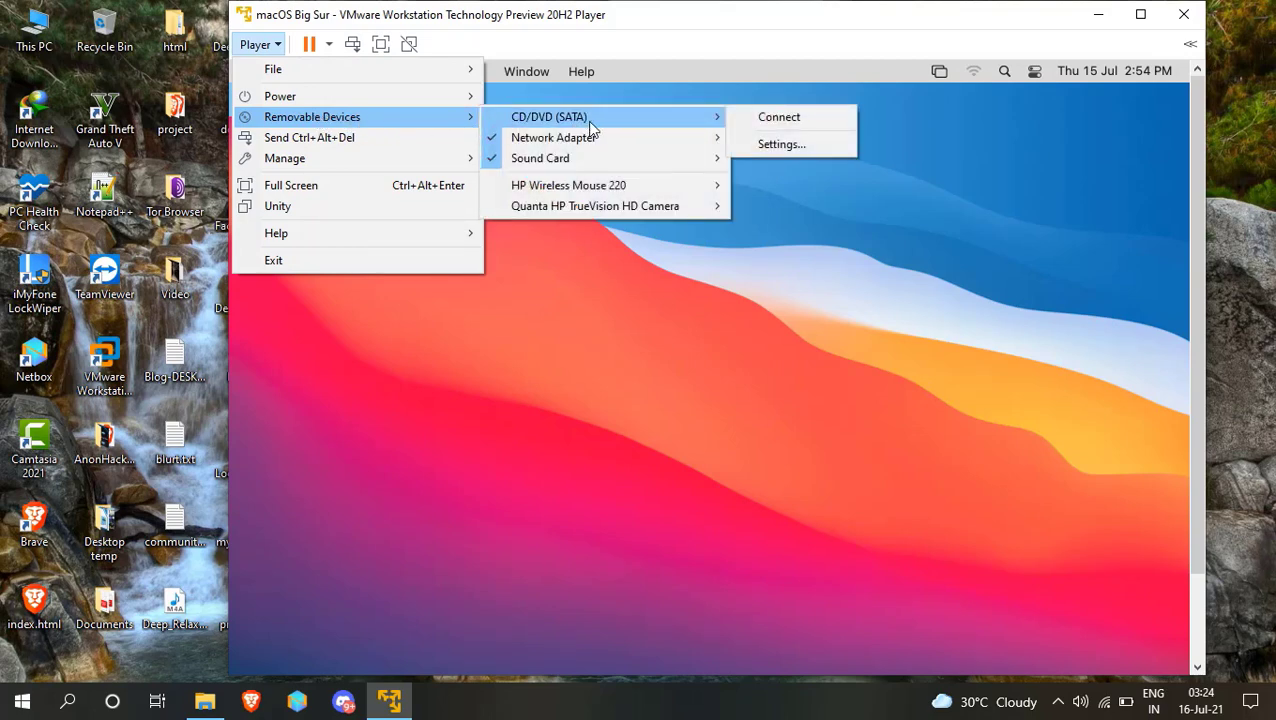
{"action": "left_click", "coordinate": [781, 145]}
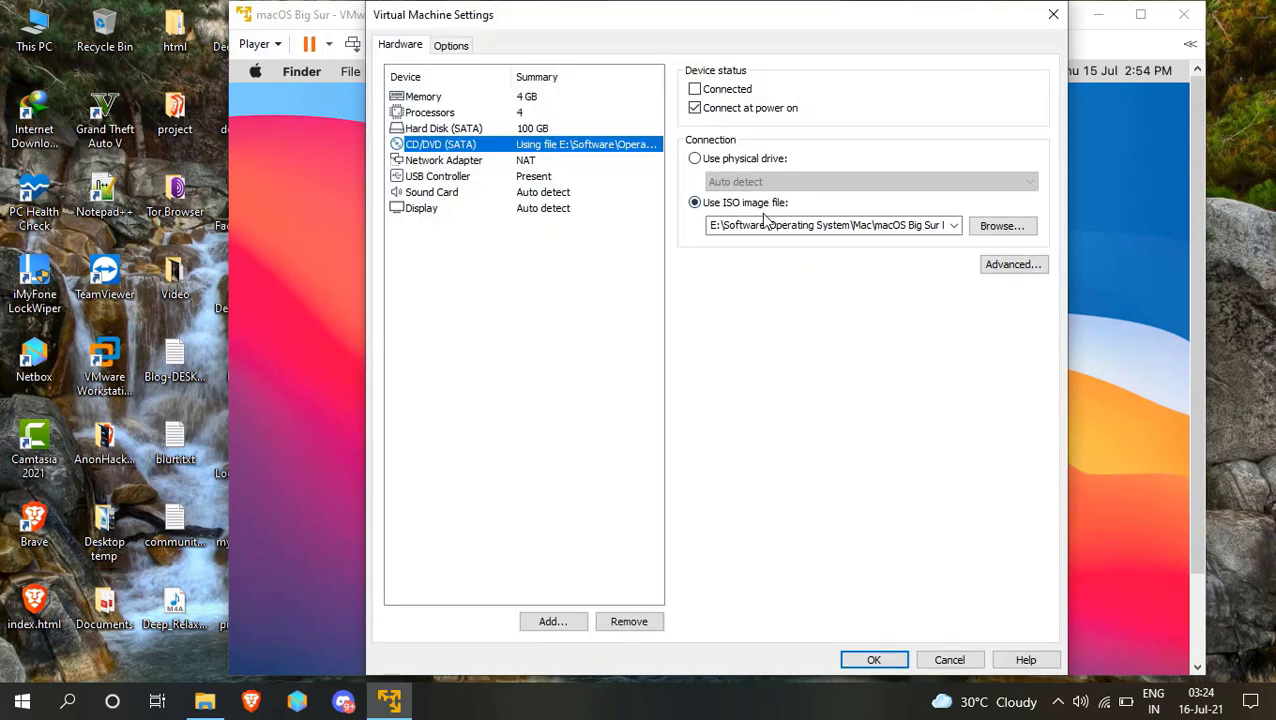
Load darwin.iso into the virtual CD/DVD drive and apply the settings.
{"action": "left_click", "coordinate": [993, 228]}
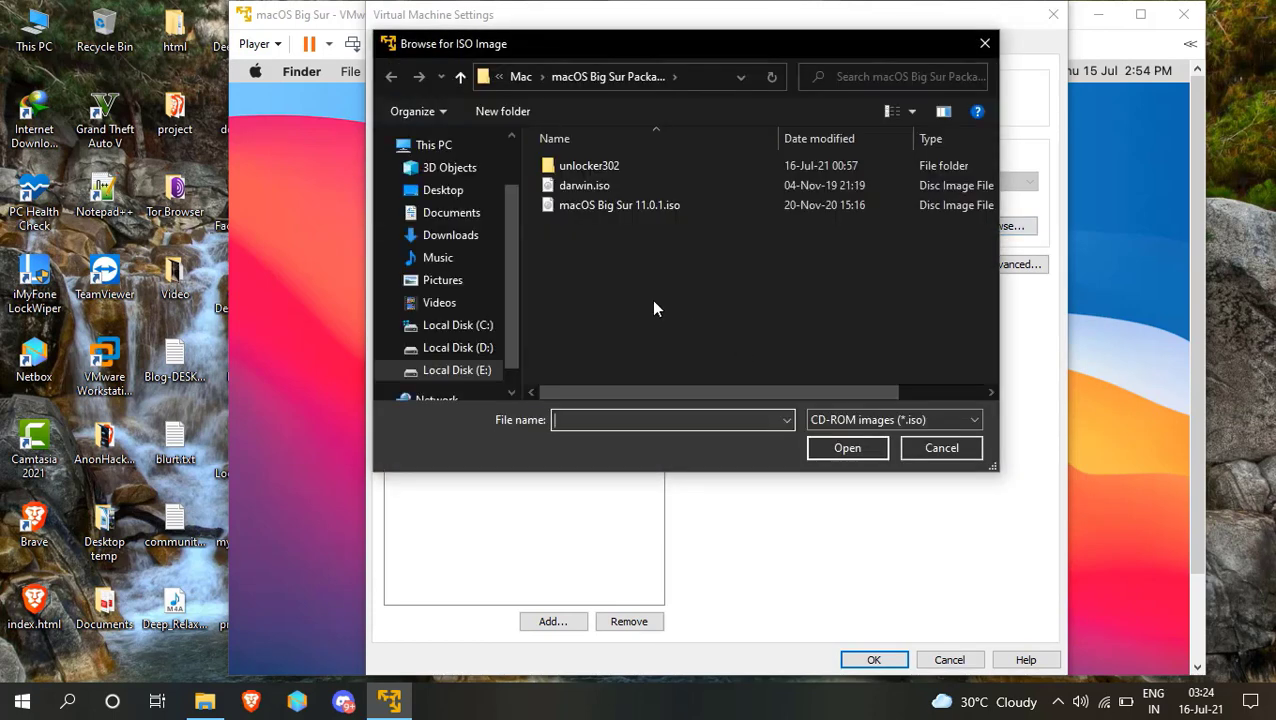
{"action": "left_click", "coordinate": [591, 187]}
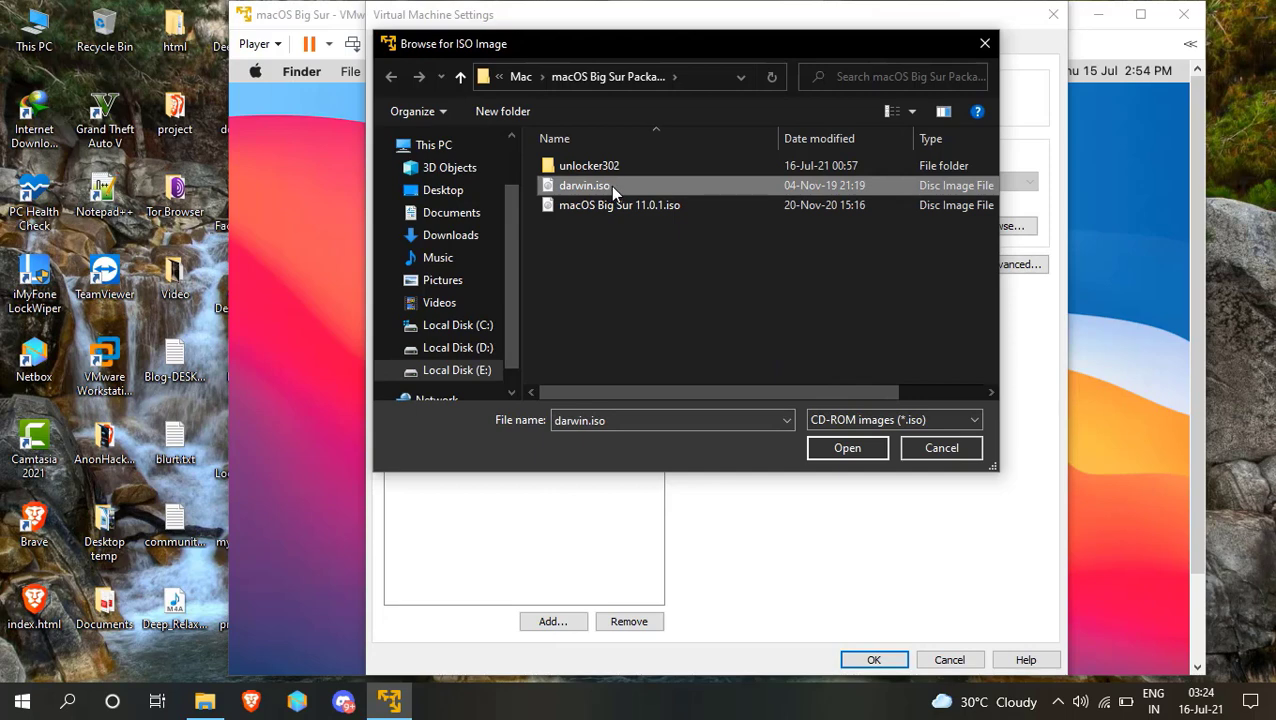
{"action": "left_click", "coordinate": [843, 452]}
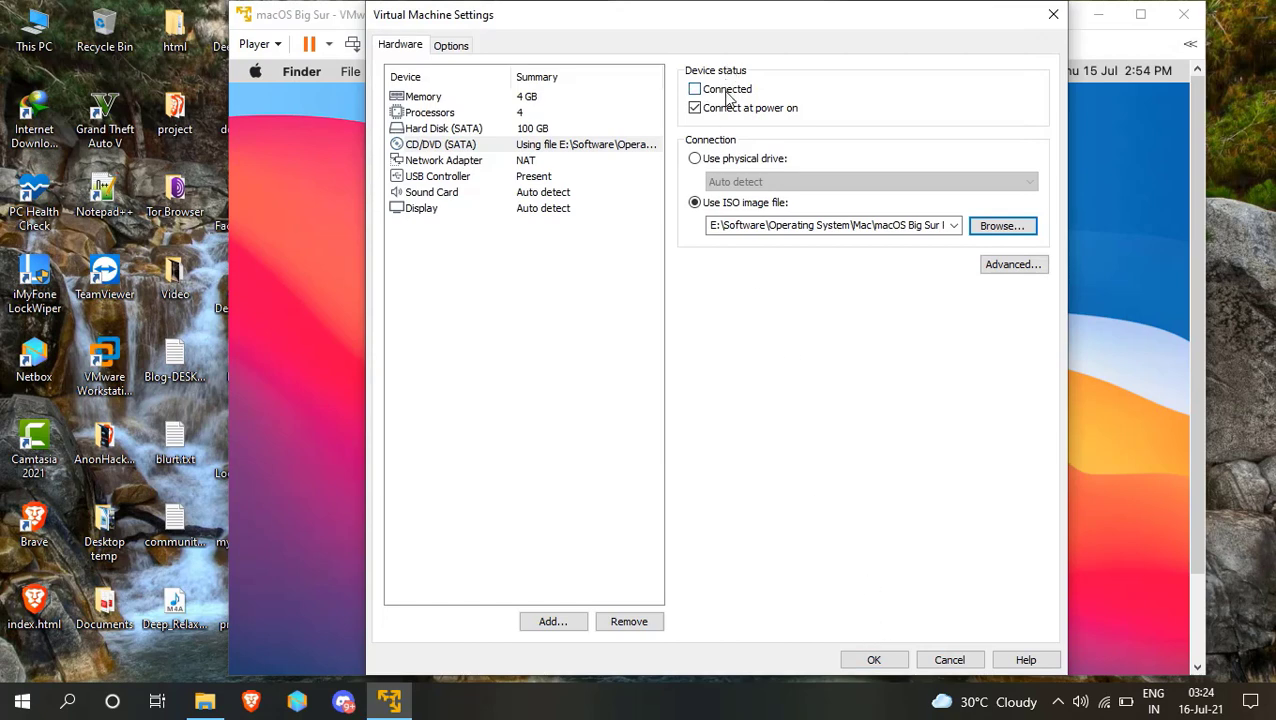
{"action": "left_click", "coordinate": [891, 662]}
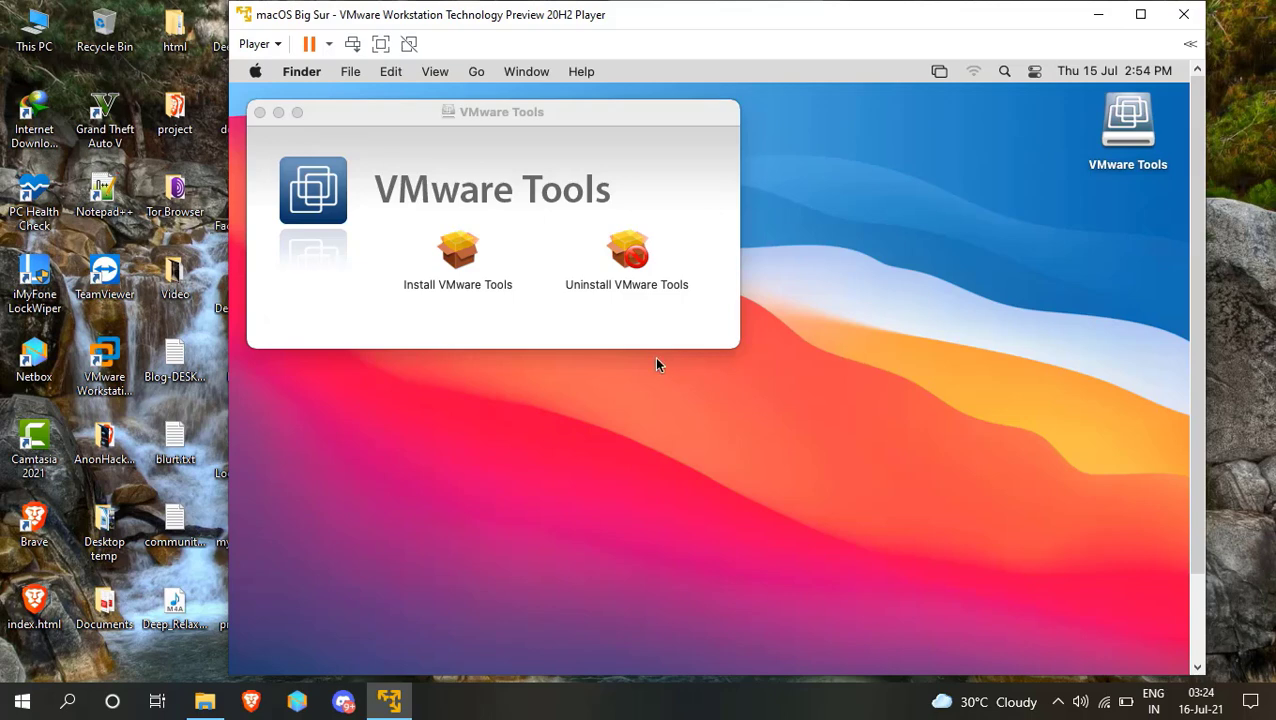
Launch the Install VMware Tools package and begin the standard installation.
{"action": "left_click", "coordinate": [467, 259]}
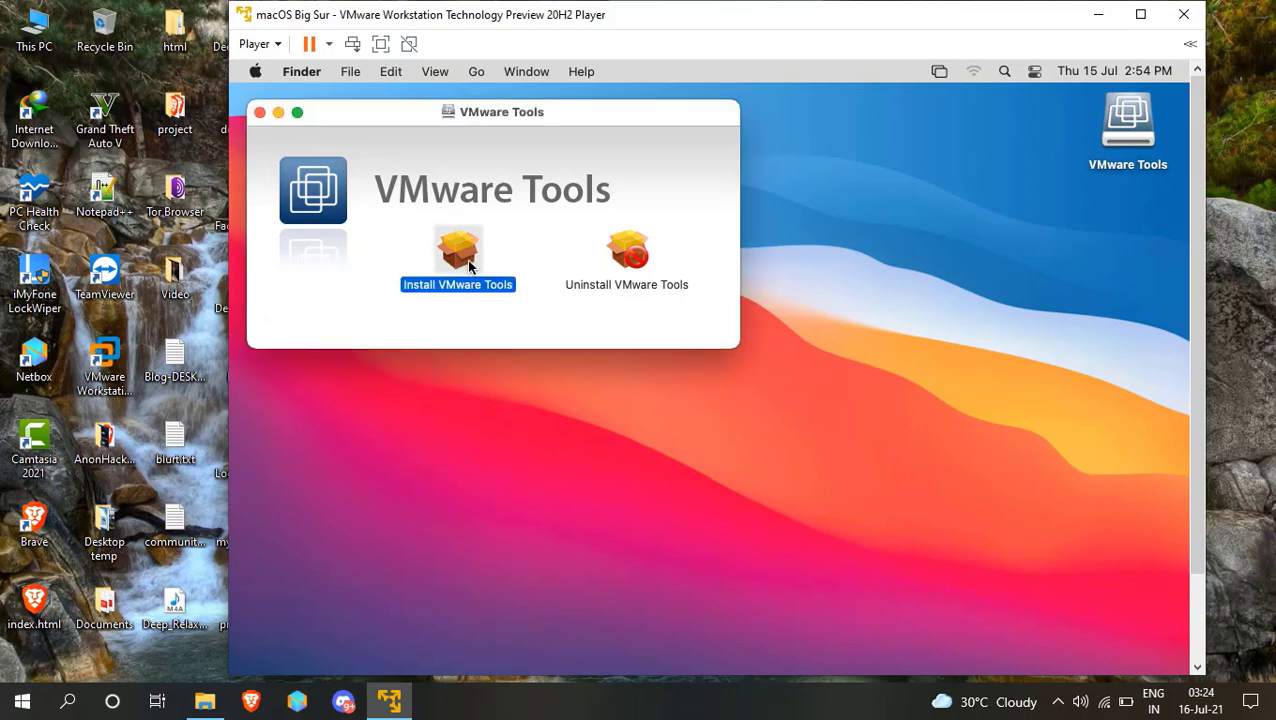
{"action": "double_click", "coordinate": [467, 259]}
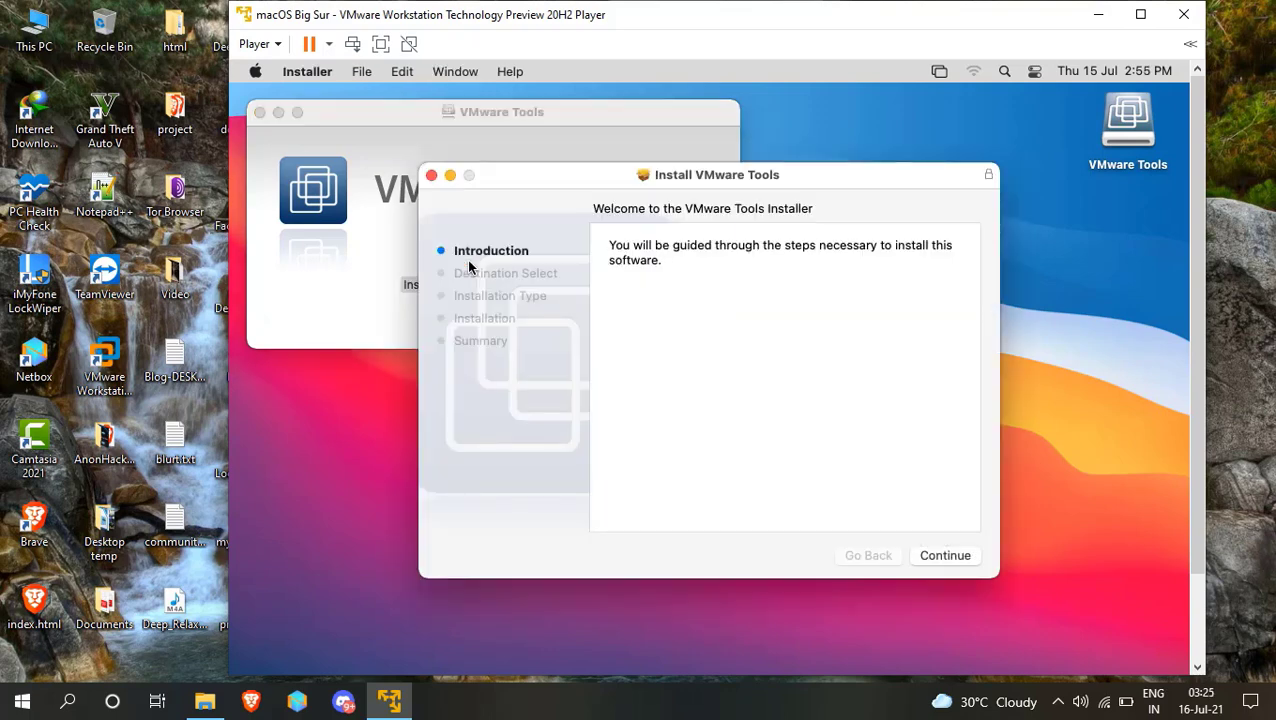
{"action": "left_click", "coordinate": [953, 558]}
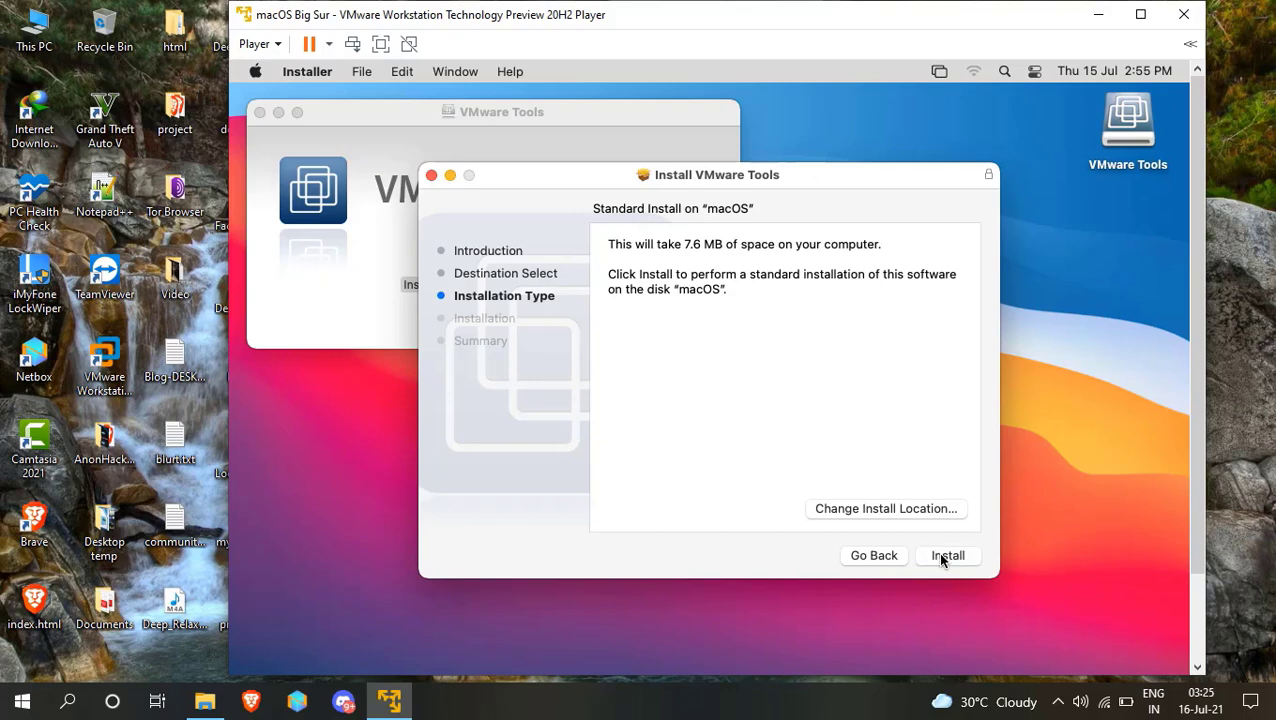
{"action": "left_click", "coordinate": [943, 556]}
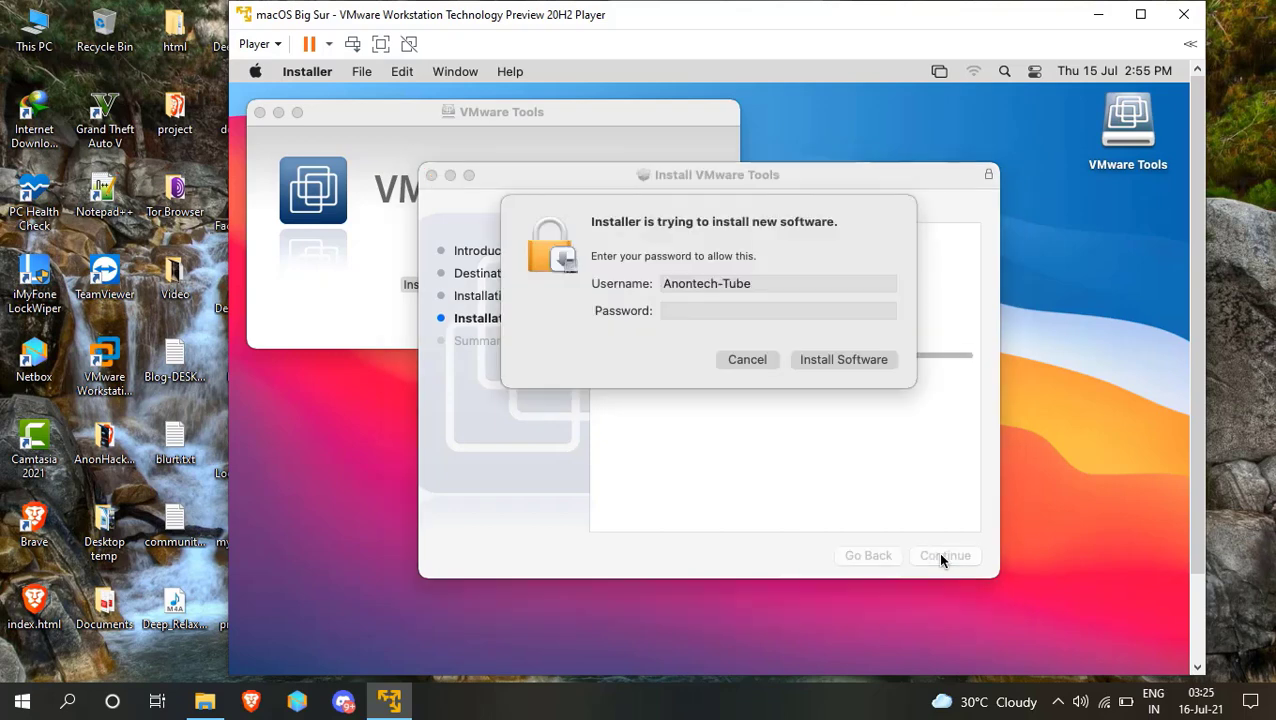
Authorize the VMware Tools installation with the account password.
{"action": "left_click", "coordinate": [762, 309]}
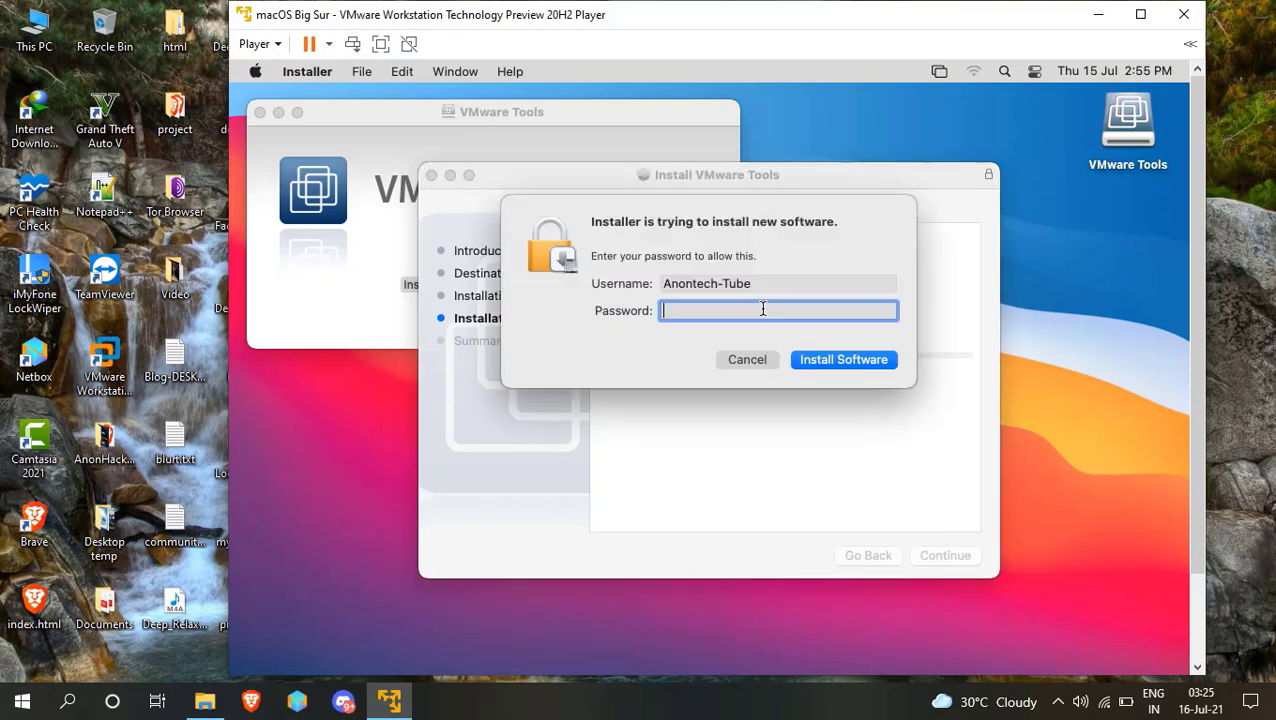
{"action": "type", "text": "****"}
{"action": "left_click", "coordinate": [866, 355]}
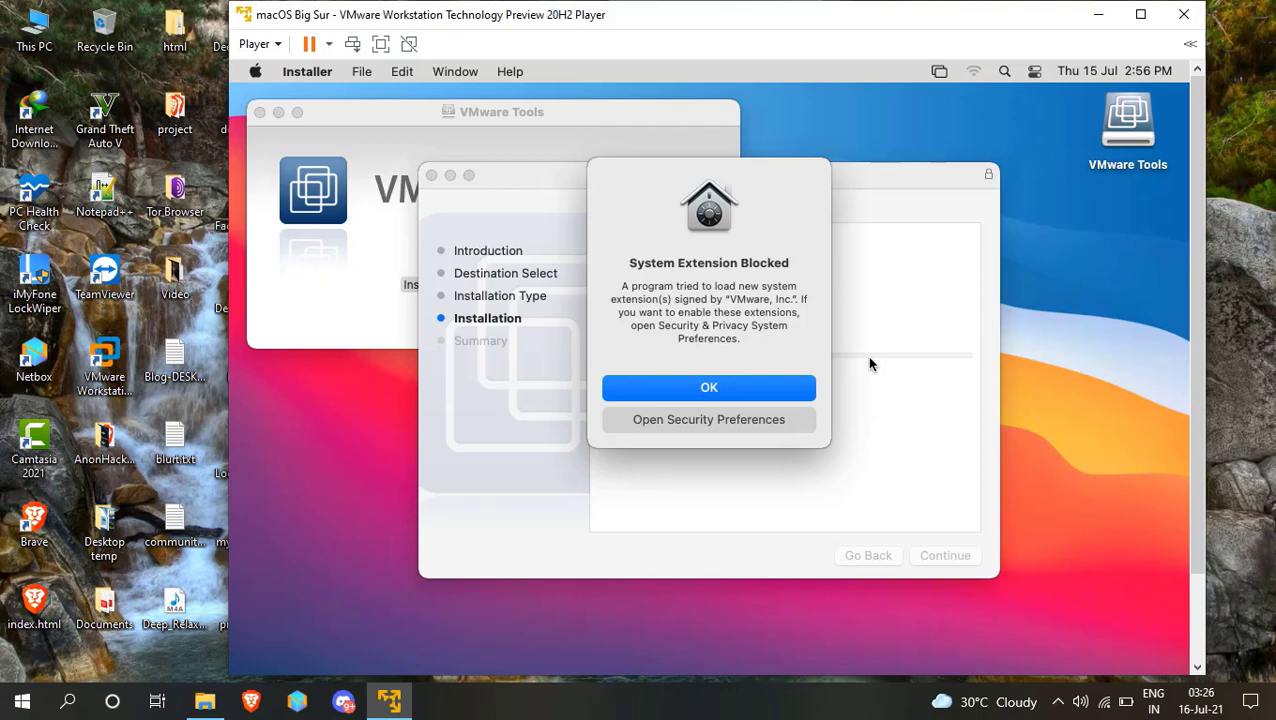
Unlock Security & Privacy with the account password and allow the blocked VMware system software.
{"action": "left_click", "coordinate": [745, 420]}
{"action": "left_click", "coordinate": [696, 420]}
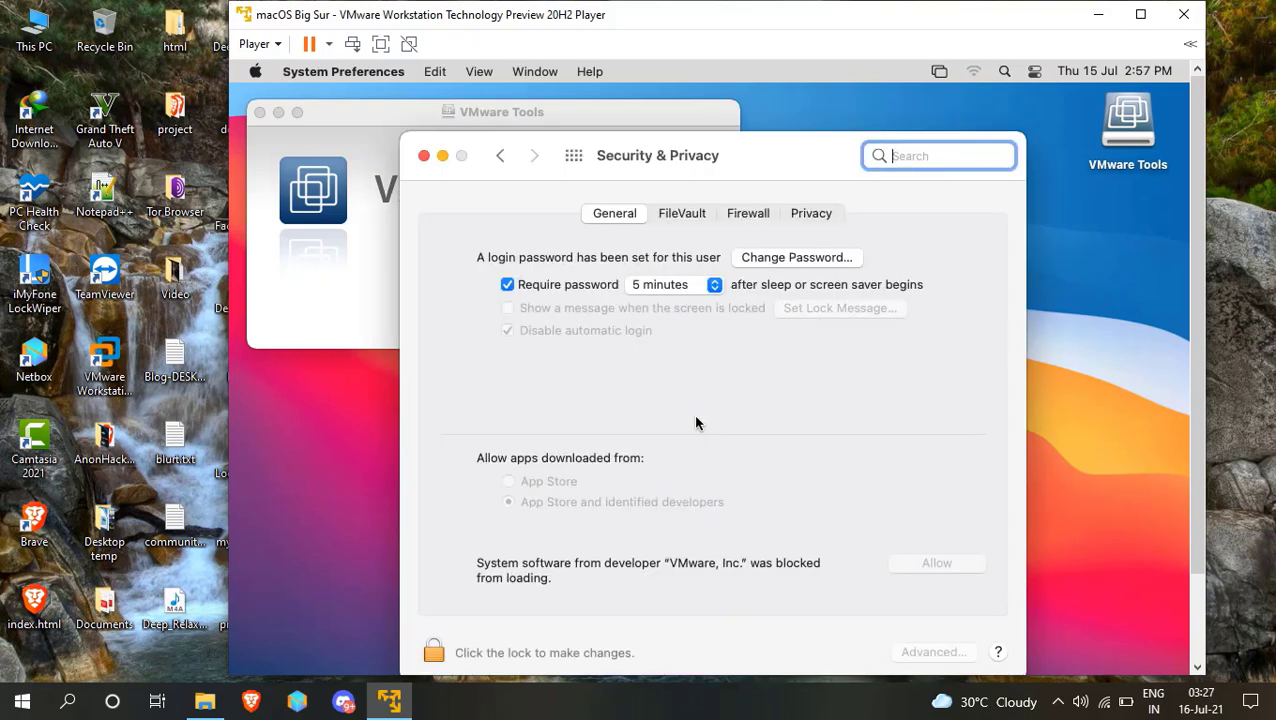
{"action": "left_click", "coordinate": [433, 635]}
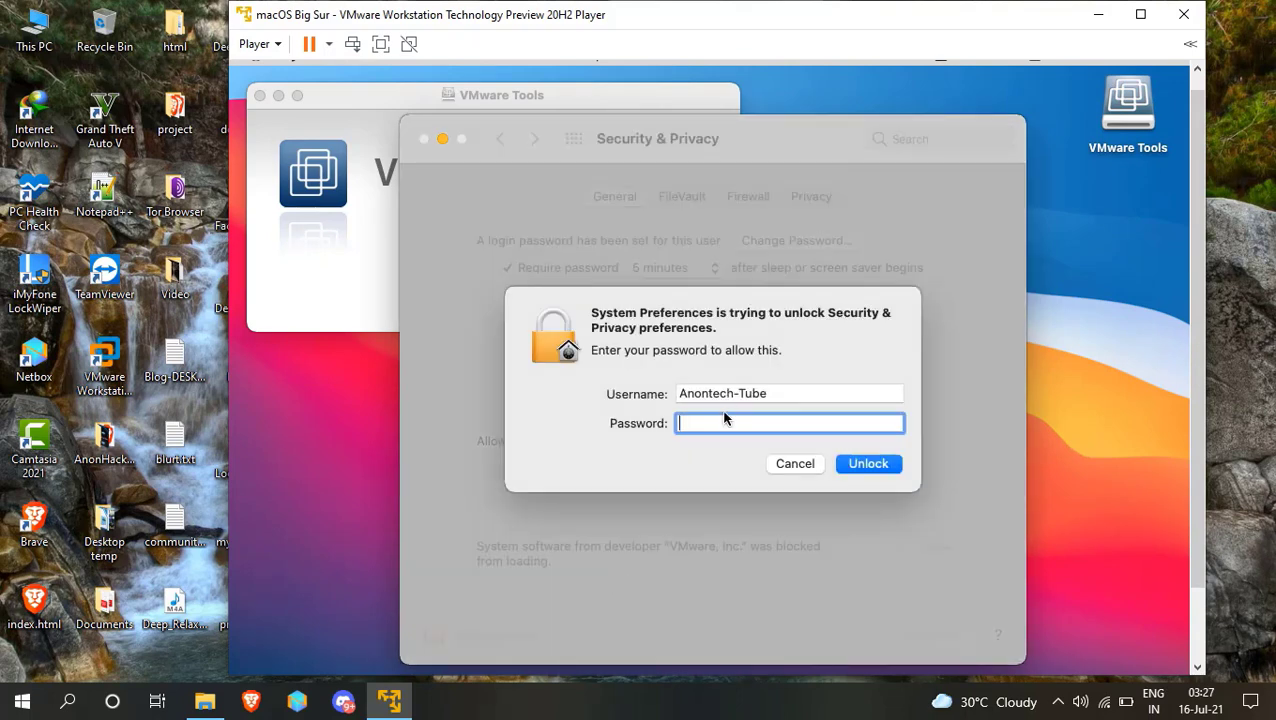
{"action": "type", "text": "••••"}
{"action": "left_click", "coordinate": [872, 466]}
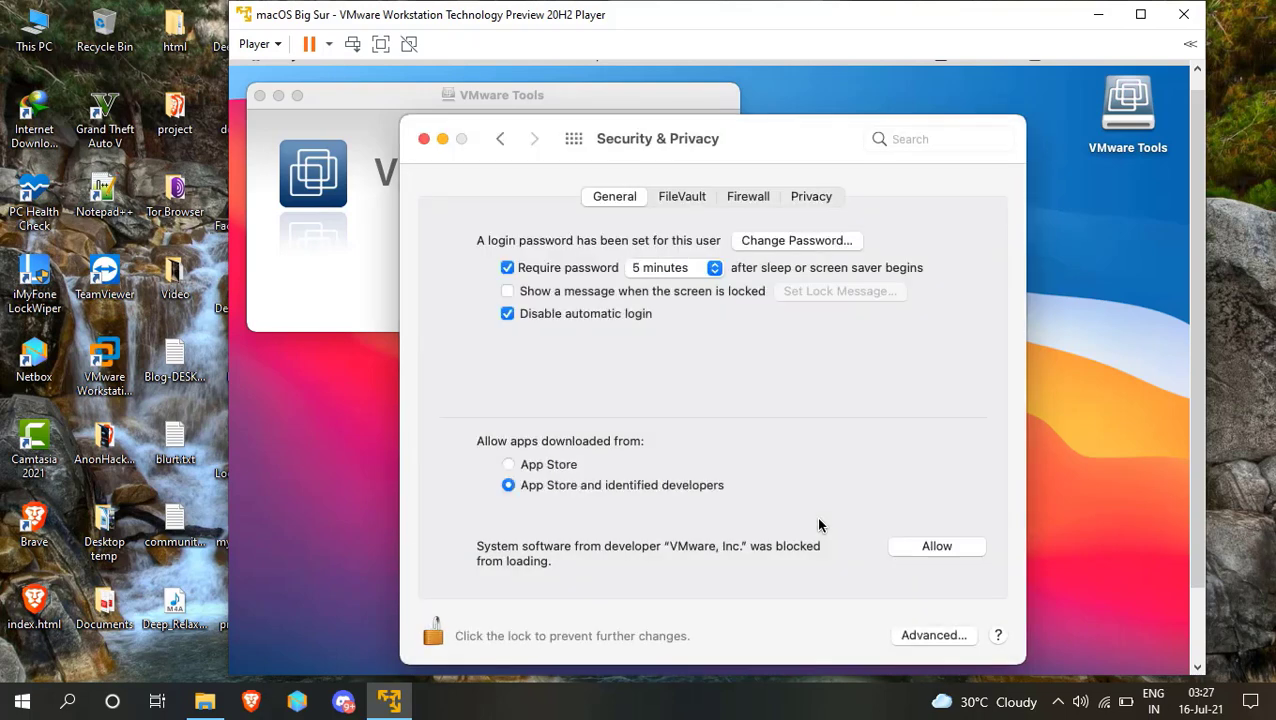
{"action": "left_click", "coordinate": [923, 545]}
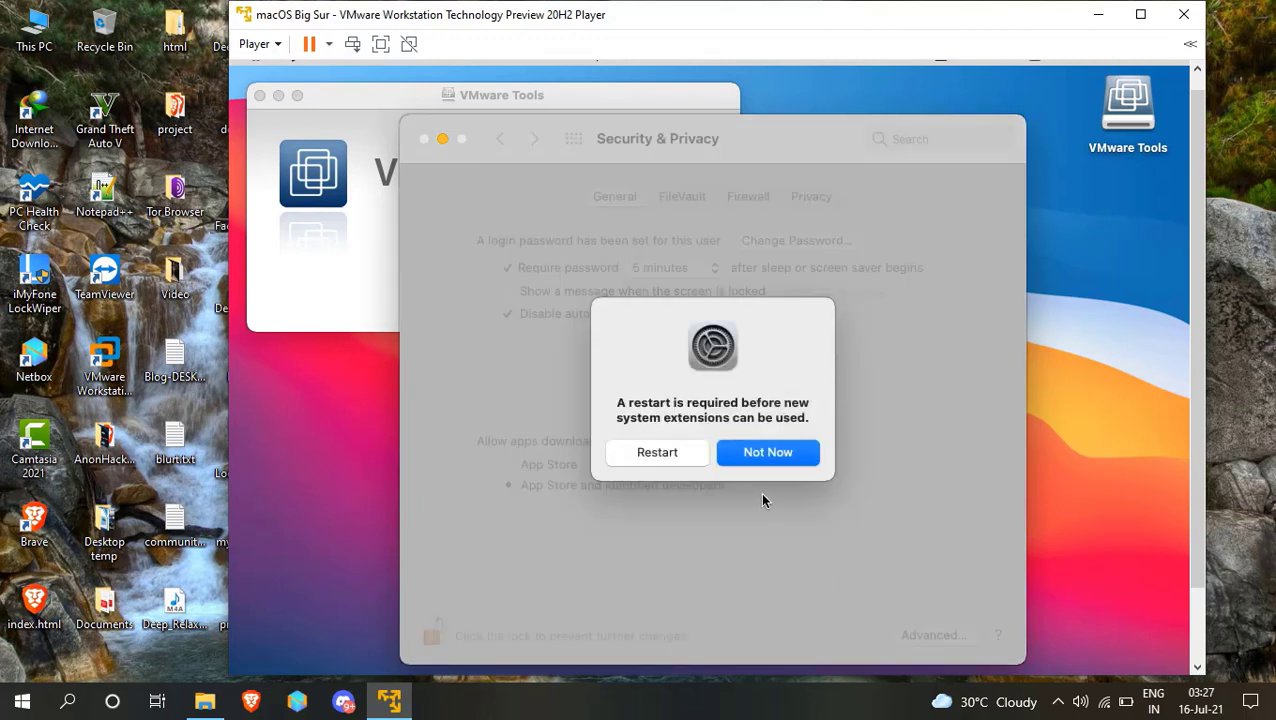
Defer the prompt with Not Now, close Security & Privacy, and restart macOS to finish VMware Tools.
{"action": "left_click", "coordinate": [767, 456]}
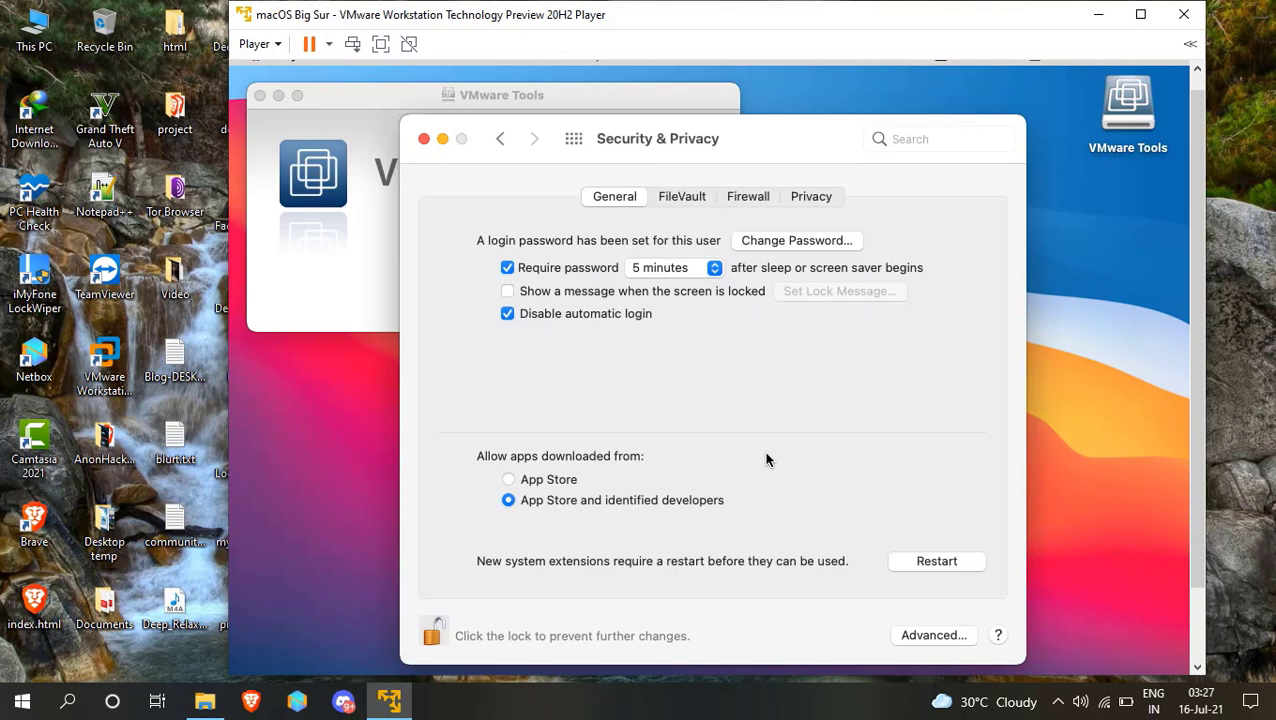
{"action": "left_click", "coordinate": [423, 140]}
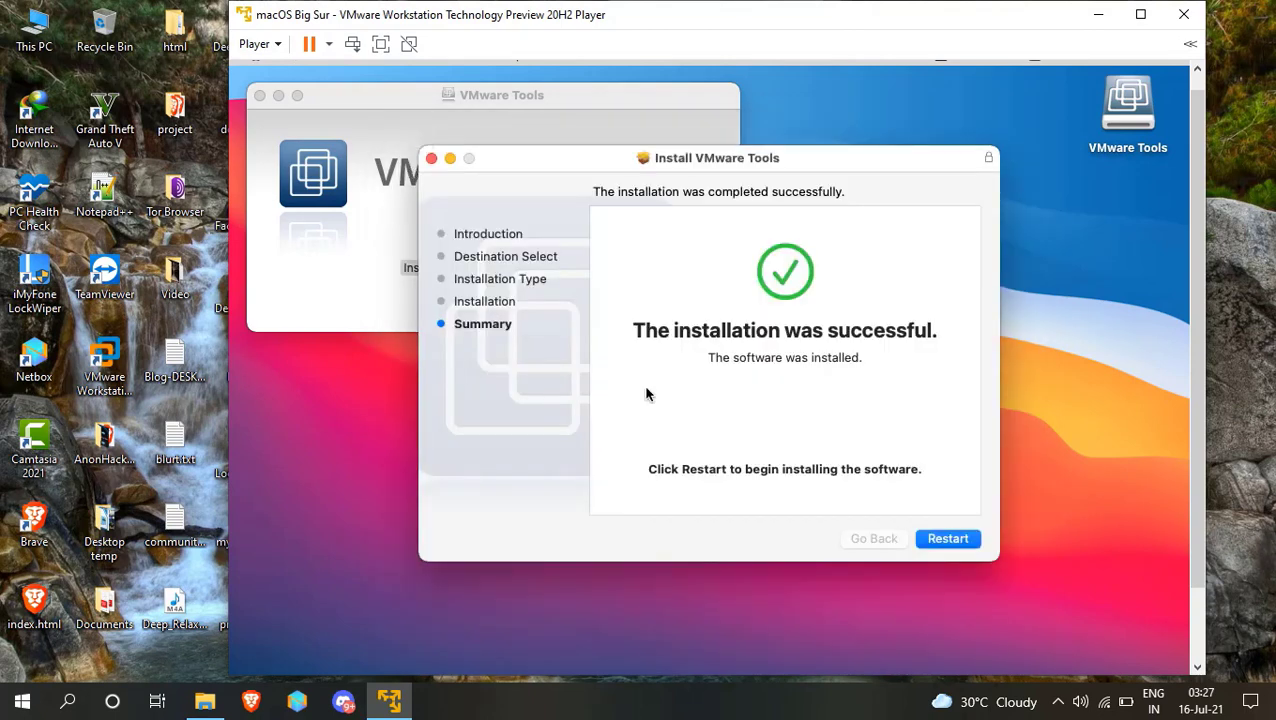
{"action": "left_click", "coordinate": [947, 539]}
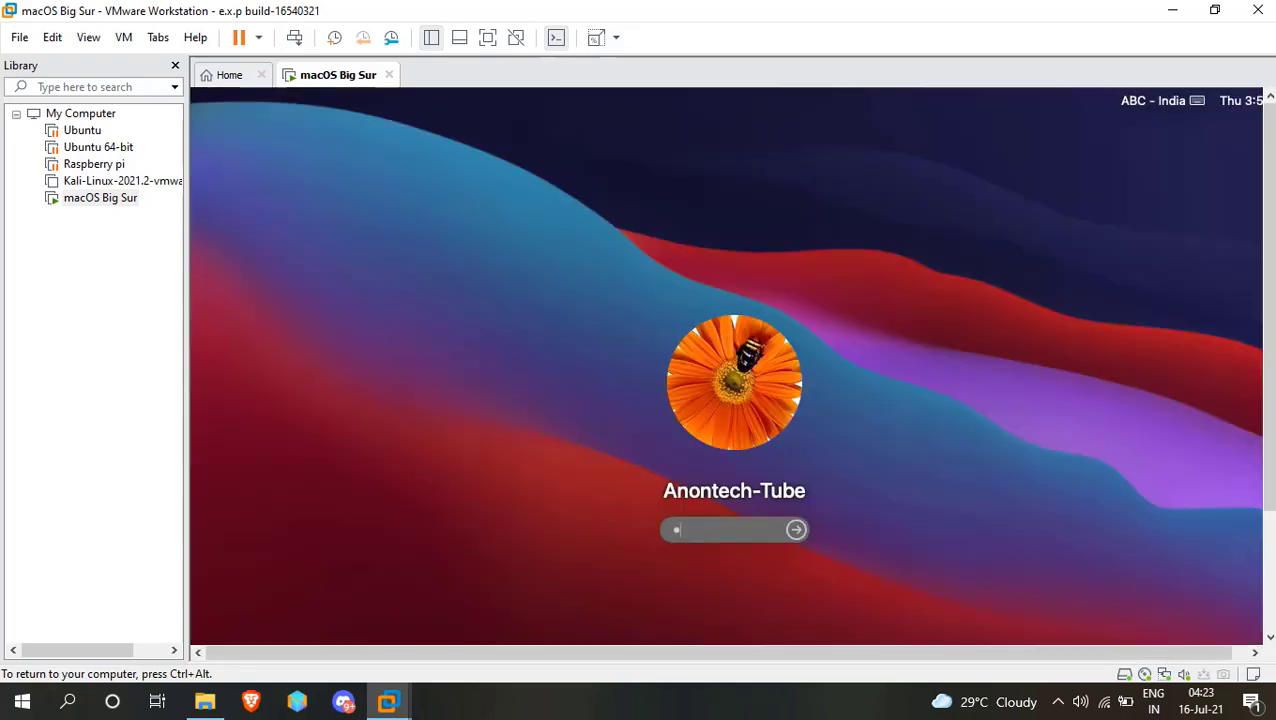
Sign back in, close the VMware Tools window, switch the VM to full screen, and open Launchpad.
{"action": "key", "text": "Return"}
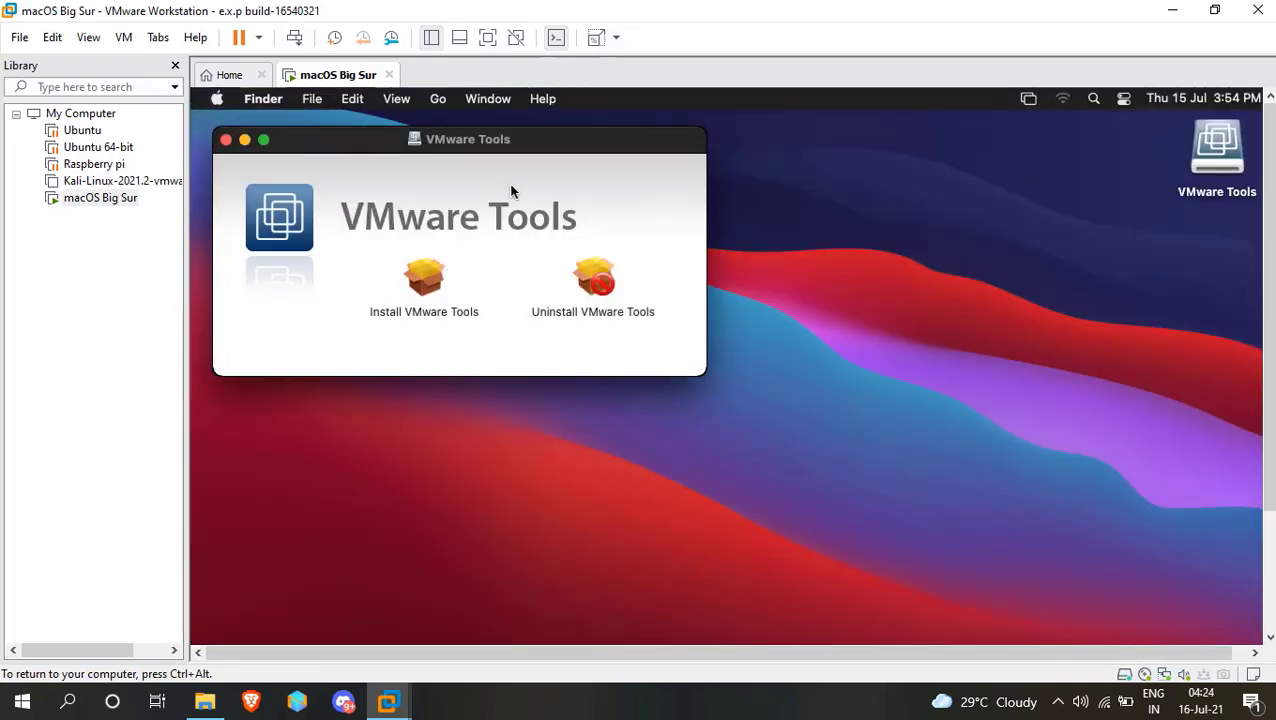
{"action": "left_click", "coordinate": [226, 141]}
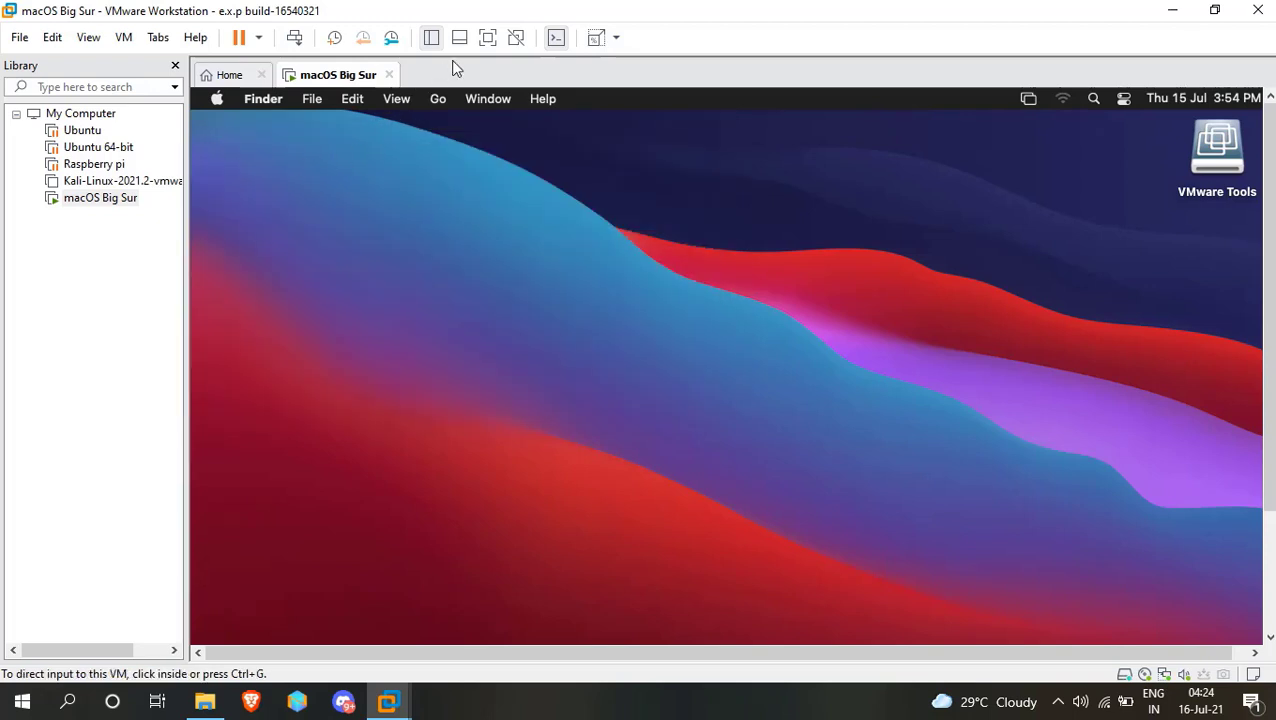
{"action": "left_click", "coordinate": [485, 40]}
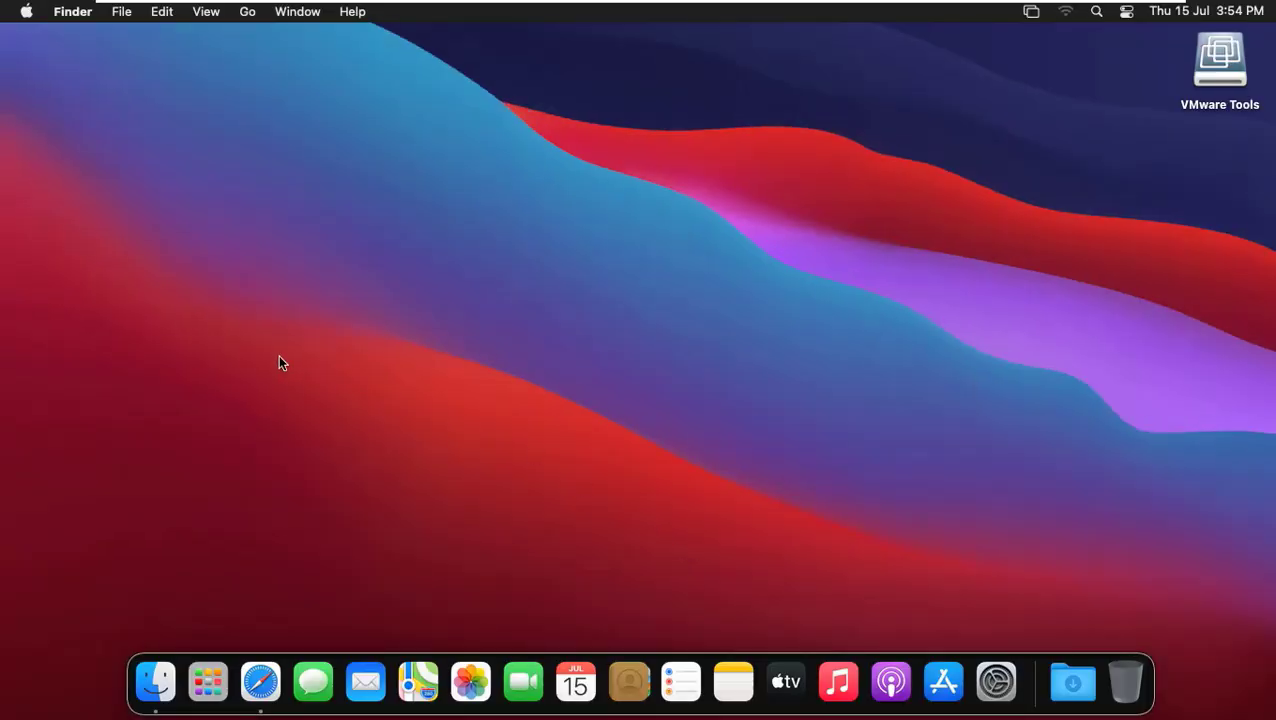
{"action": "left_click", "coordinate": [207, 686]}
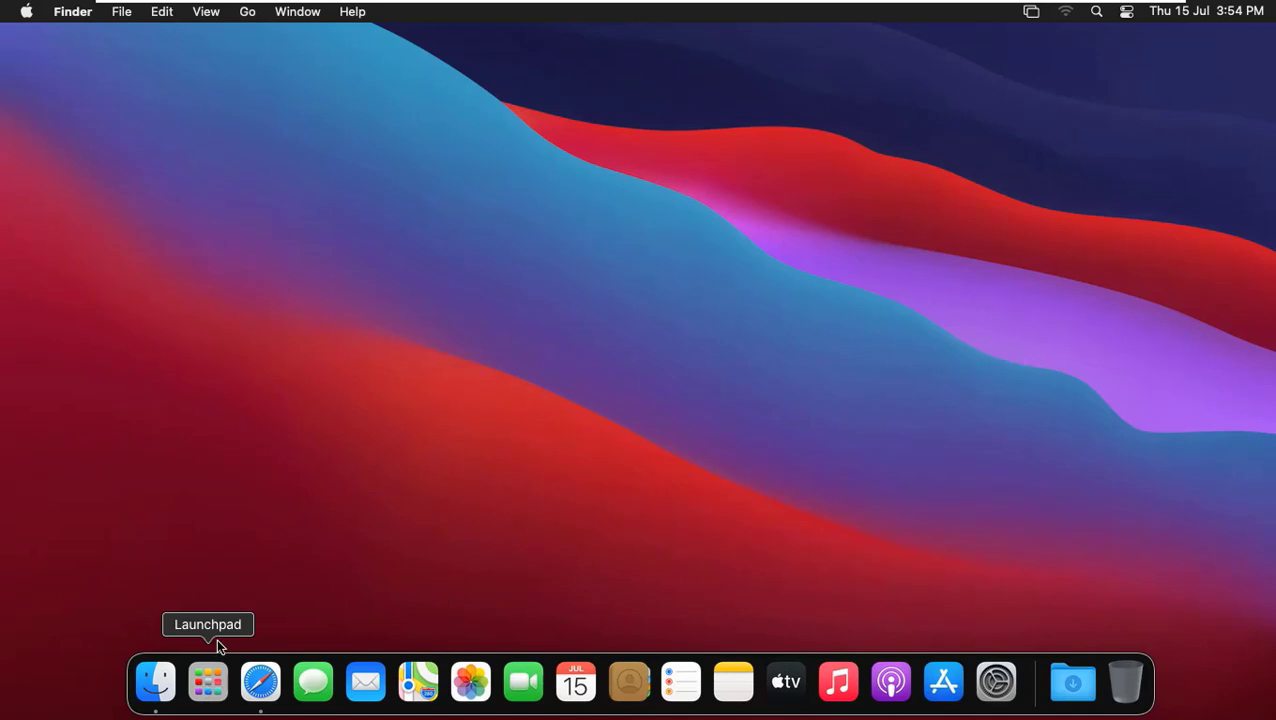